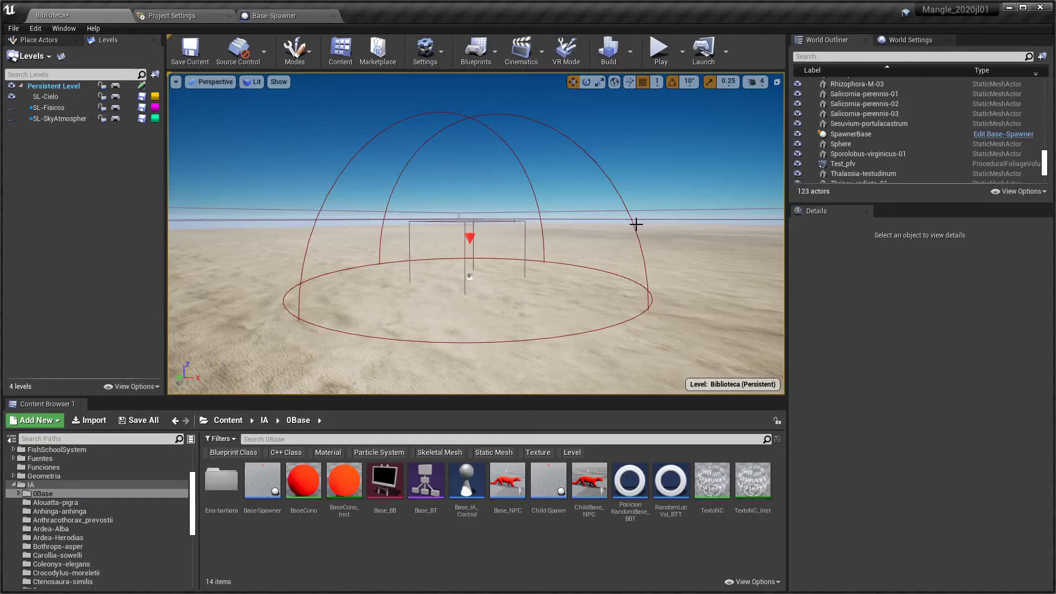
- Select the landscape, turn the view toward the spawner dome, and start Play-in-Editor
left_click(707, 253)
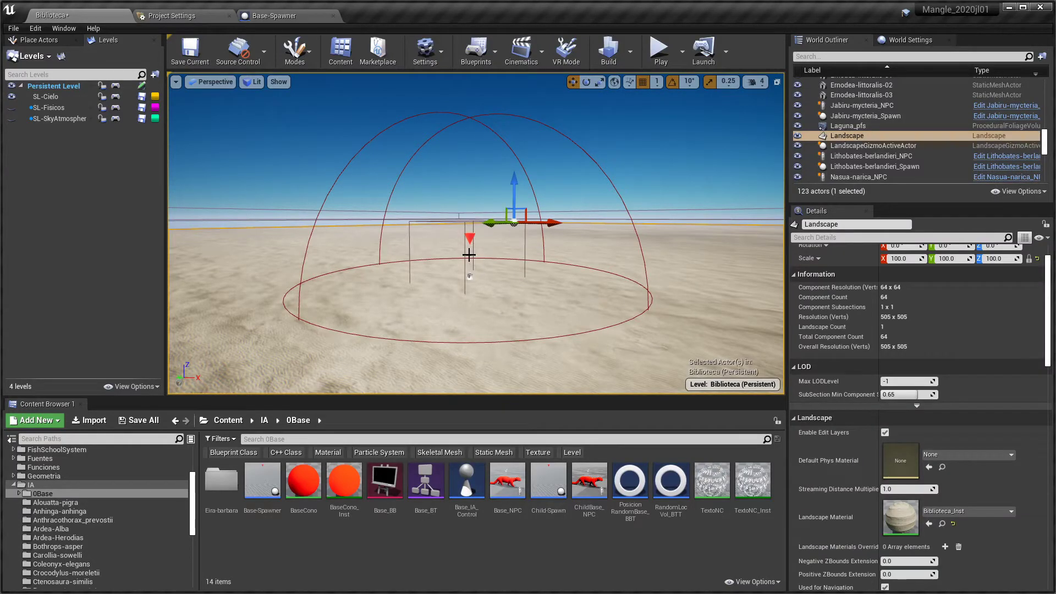
right_click_drag(499, 303, 478, 301)
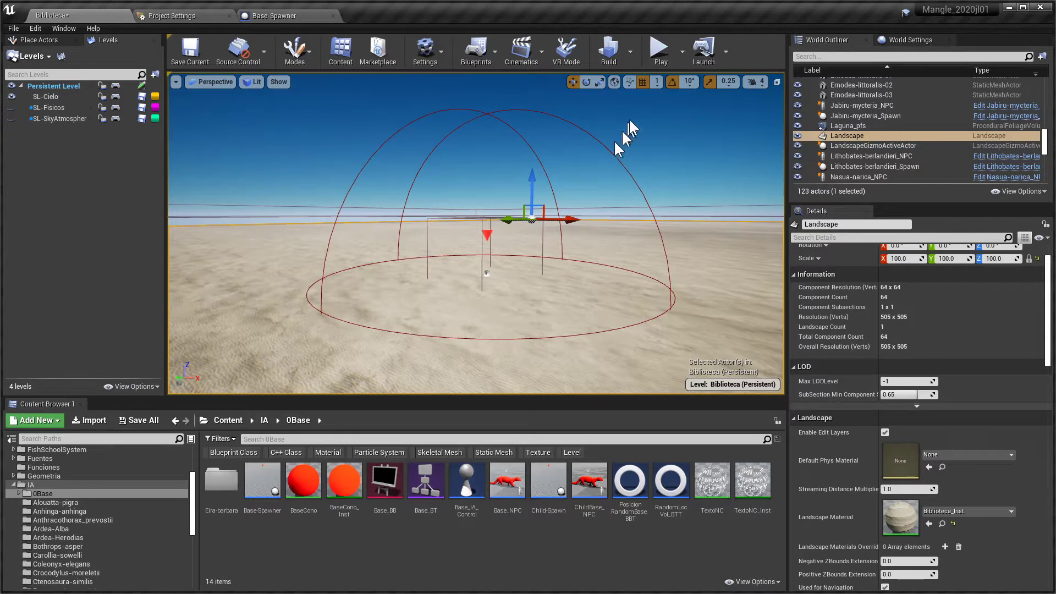
left_click(661, 52)
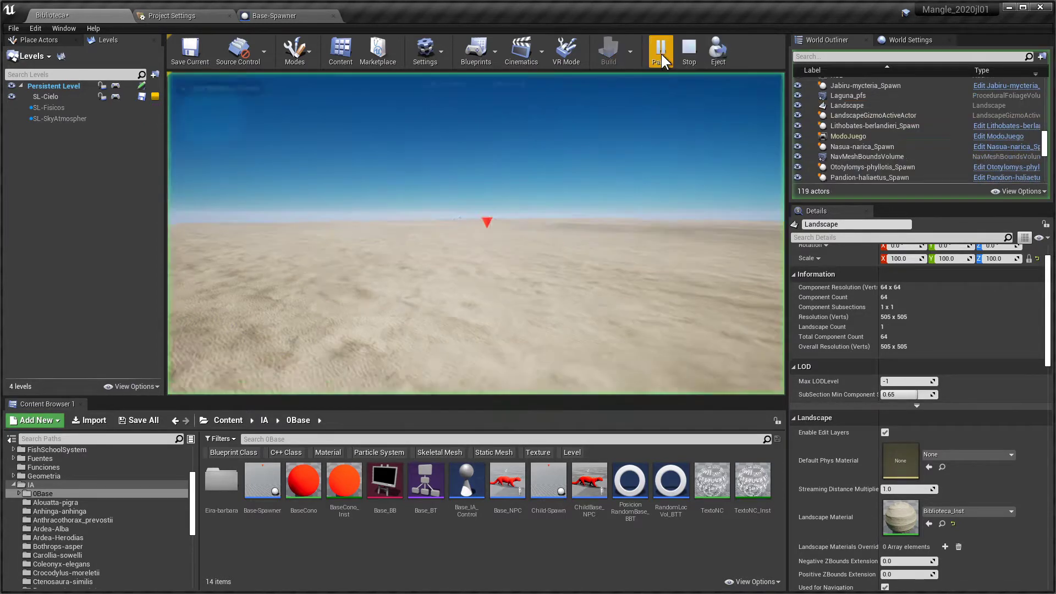
- Fly fullscreen through the running level to see the spawned Ctenosaura similis lizards, then stop playing
left_click(552, 142)
key("F11")
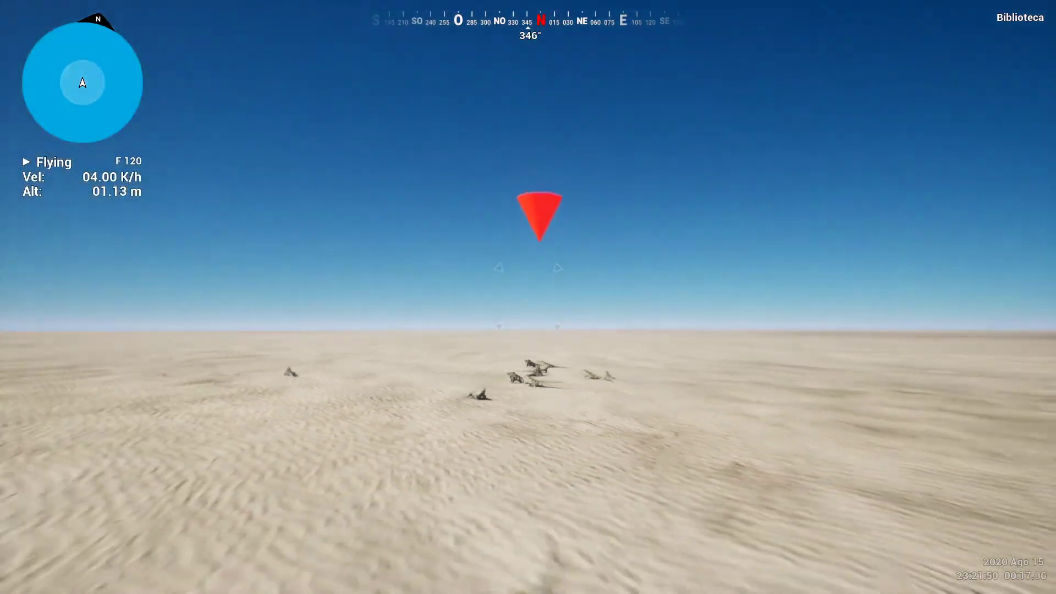
key("Escape")
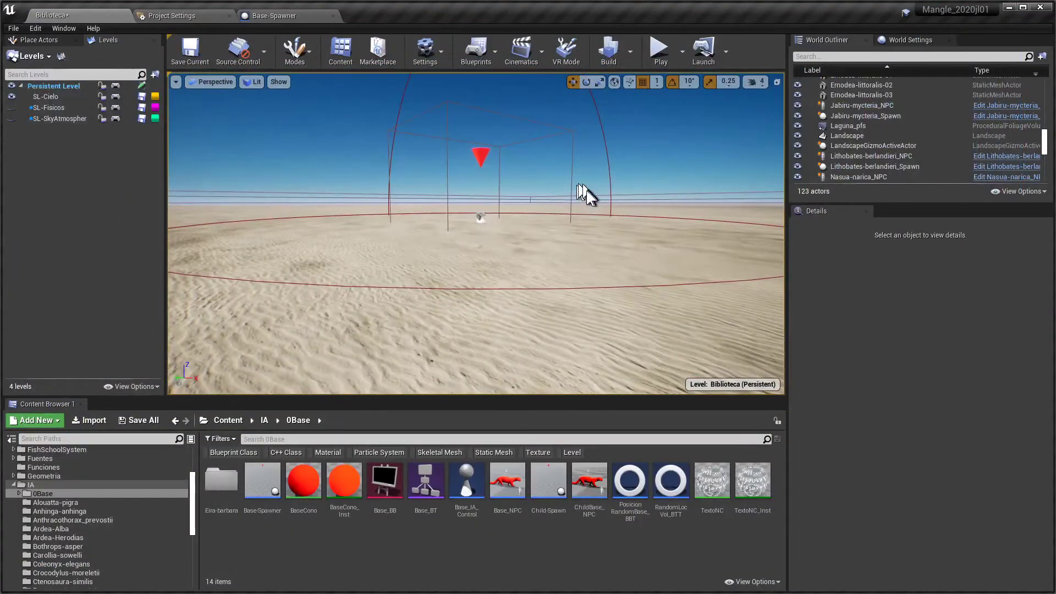
- Select SpawnerBase and enable Mostrar Bordes and Mostar Lineas
left_click(478, 154)
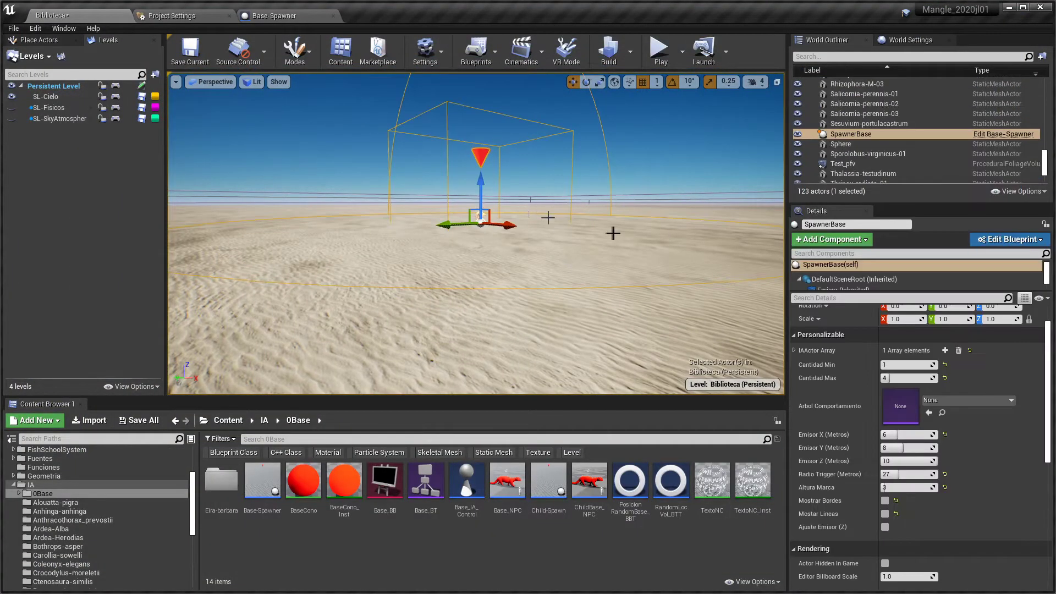
mouse_move(613, 233)
right_mouse_down()
mouse_move(605, 214)
mouse_move(583, 231)
right_mouse_up()
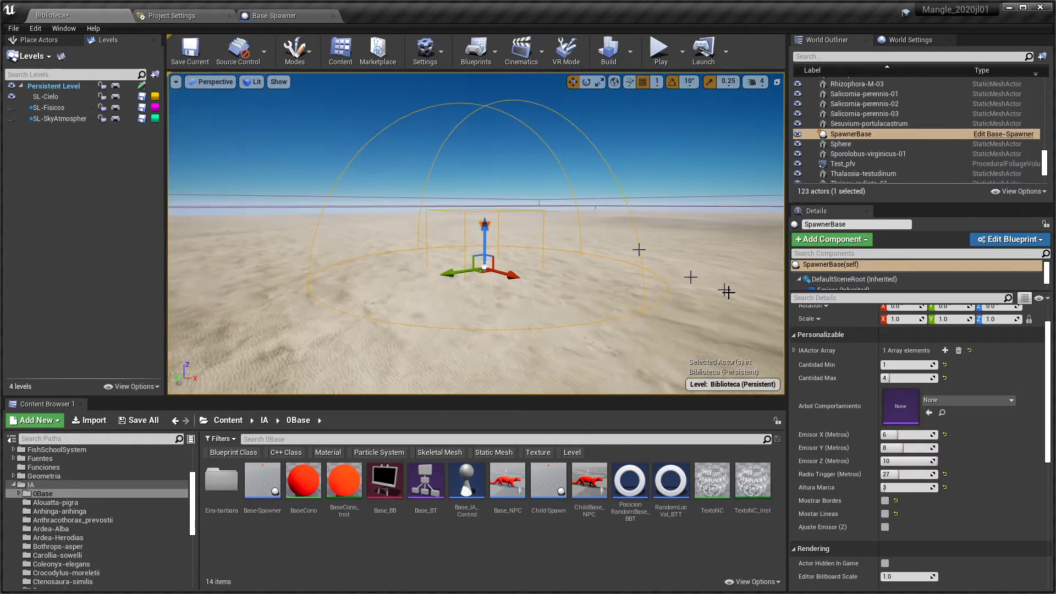
left_click(885, 500)
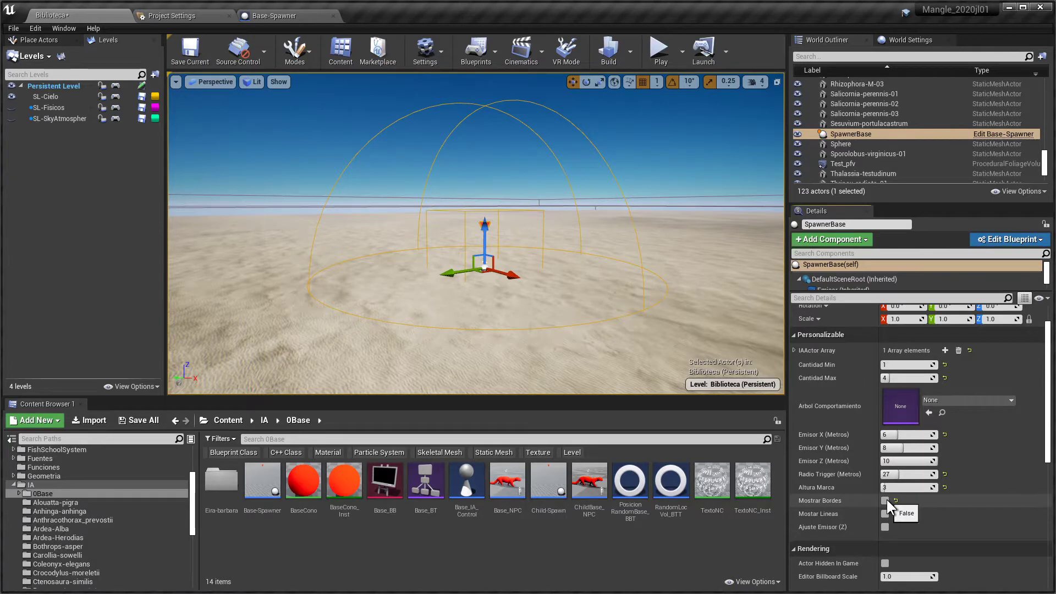
left_click(885, 514)
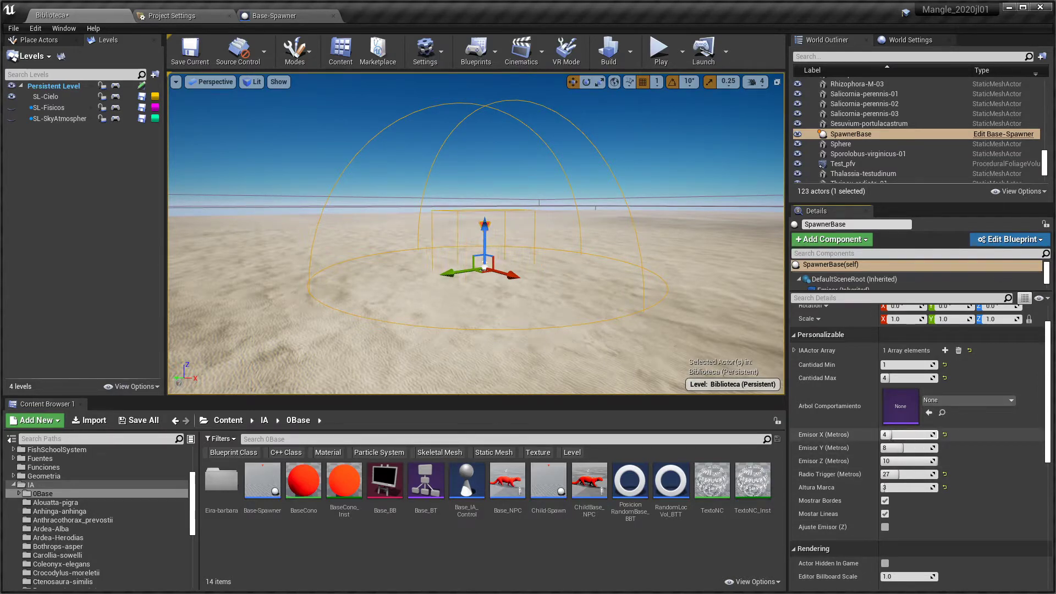
- Set Emisor X and Y to 4, Emisor Z to 10, and Radio Trigger to 24
left_click_drag(905, 438, 899, 448)
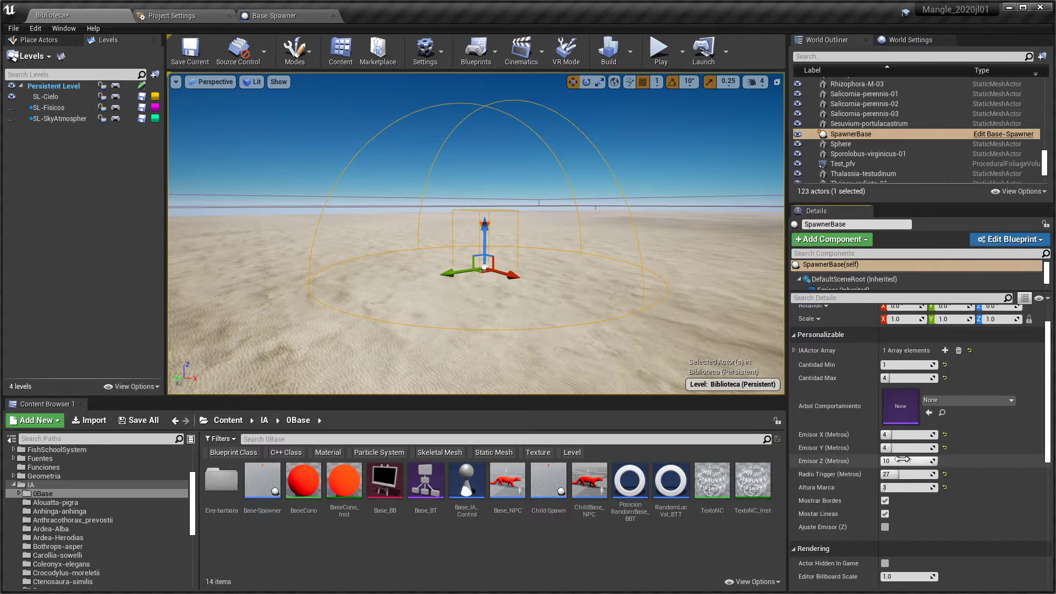
left_click_drag(906, 461, 930, 461)
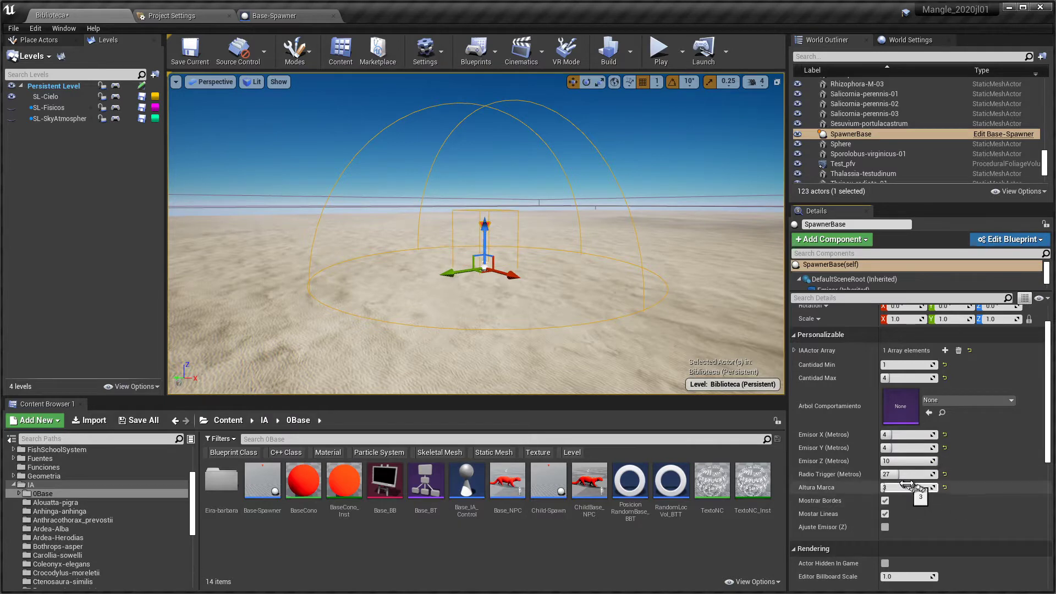
mouse_move(900, 475)
left_mouse_down()
mouse_move(924, 474)
mouse_move(896, 474)
left_mouse_up()
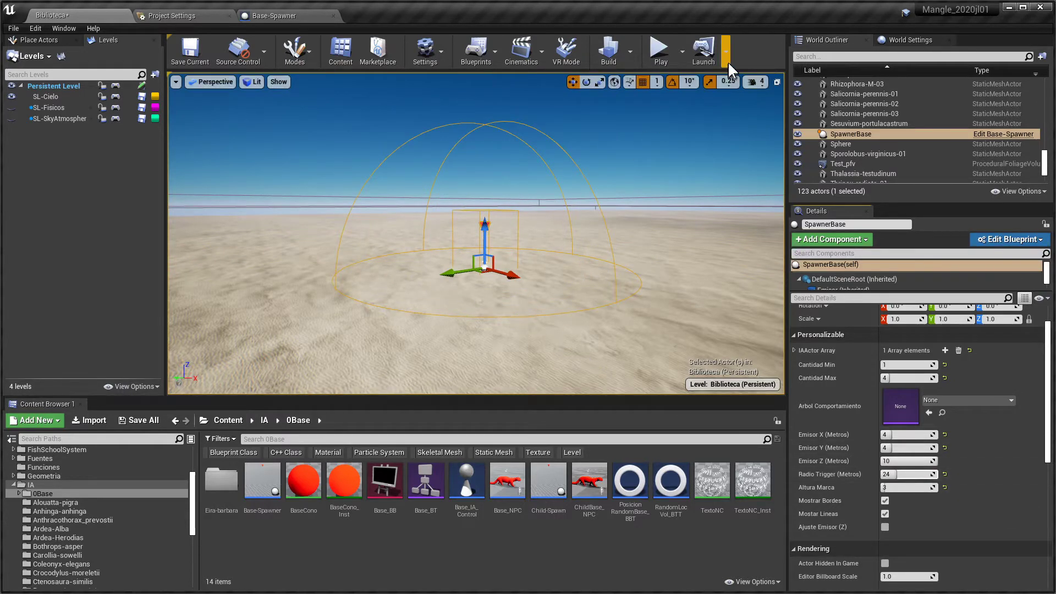
- Play-test fullscreen, flying above the sand to watch lizards spawn in the resized dome, then stop
left_click(658, 55)
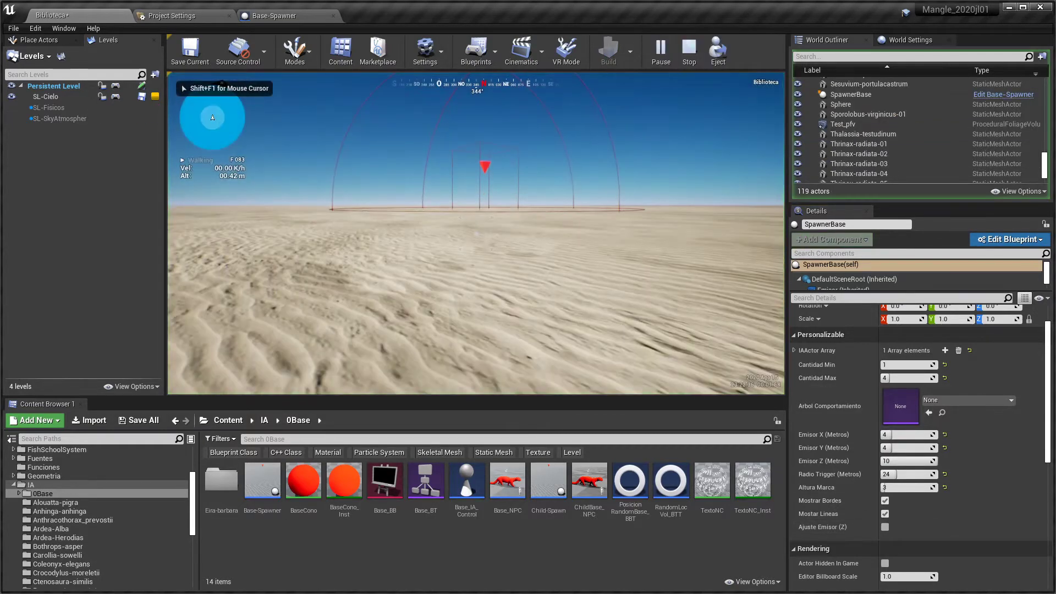
key("F11")
key("space")
key("space")
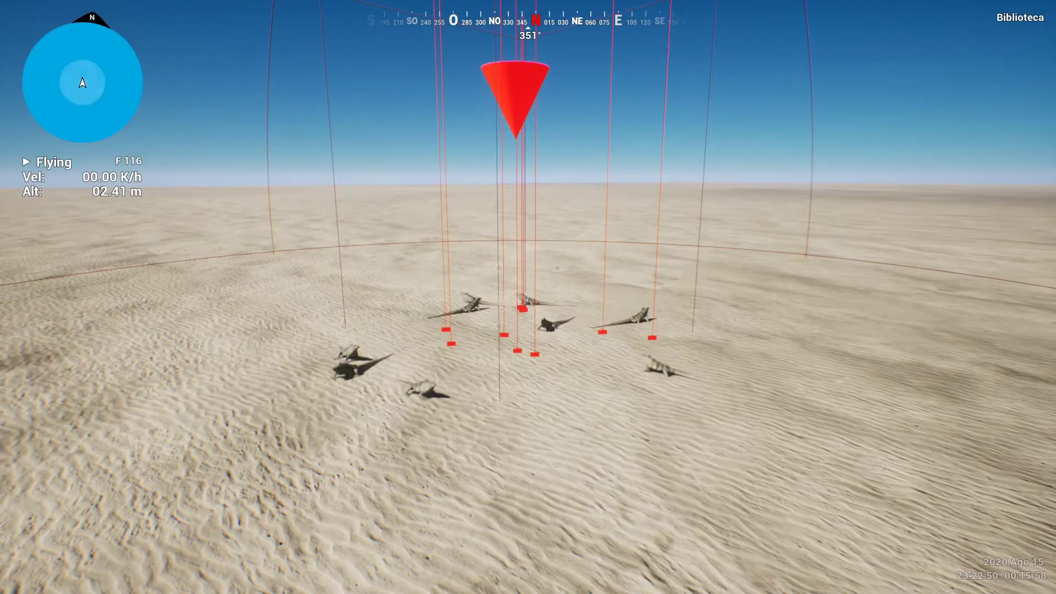
key("Escape")
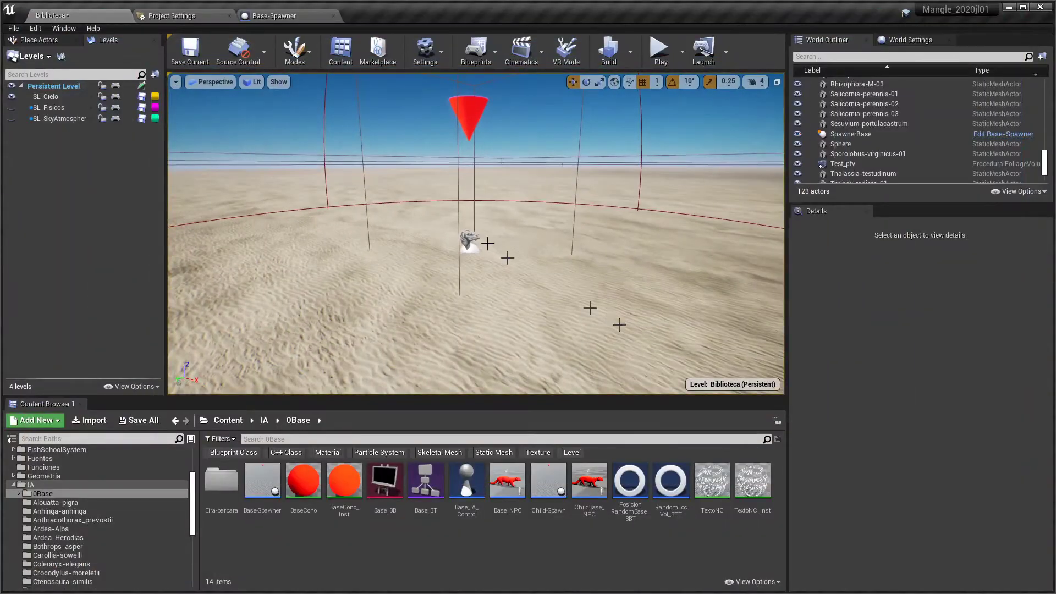
- Show the Base-Spawner Event Graph framed on the Event BeginPlay chain of spawner functions
left_click(272, 17)
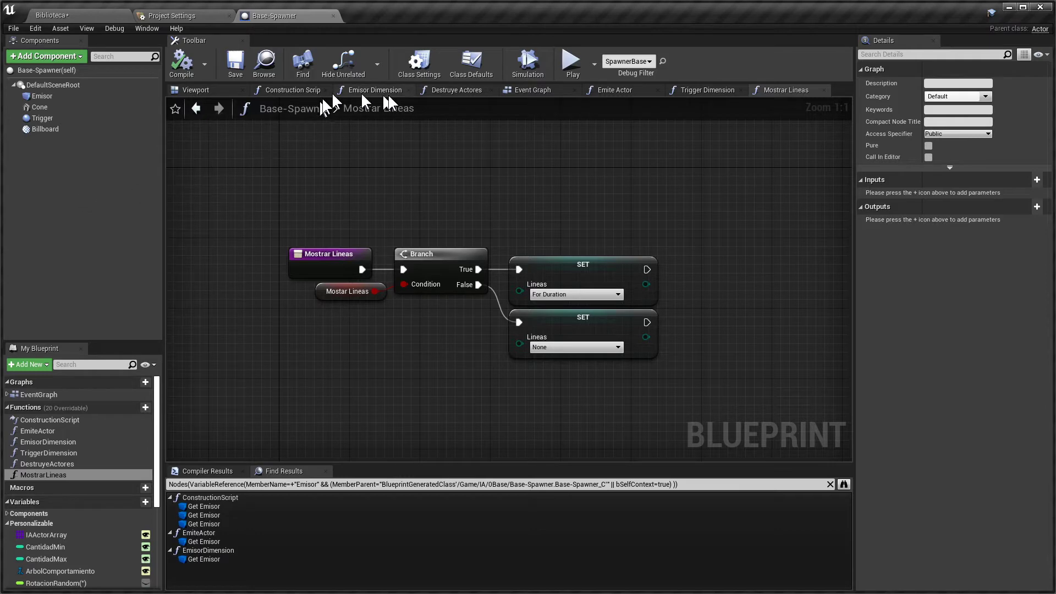
left_click(525, 90)
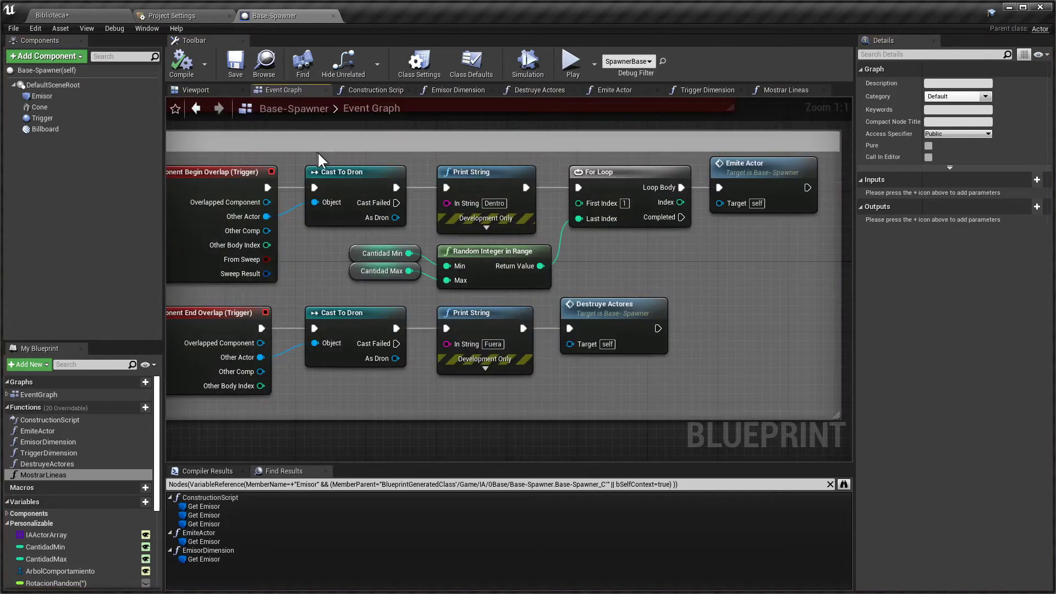
scroll(318, 152, "down", 4)
mouse_move(317, 152)
right_mouse_down()
mouse_move(300, 265)
mouse_move(351, 296)
right_mouse_up()
scroll(300, 265, "up", 3)
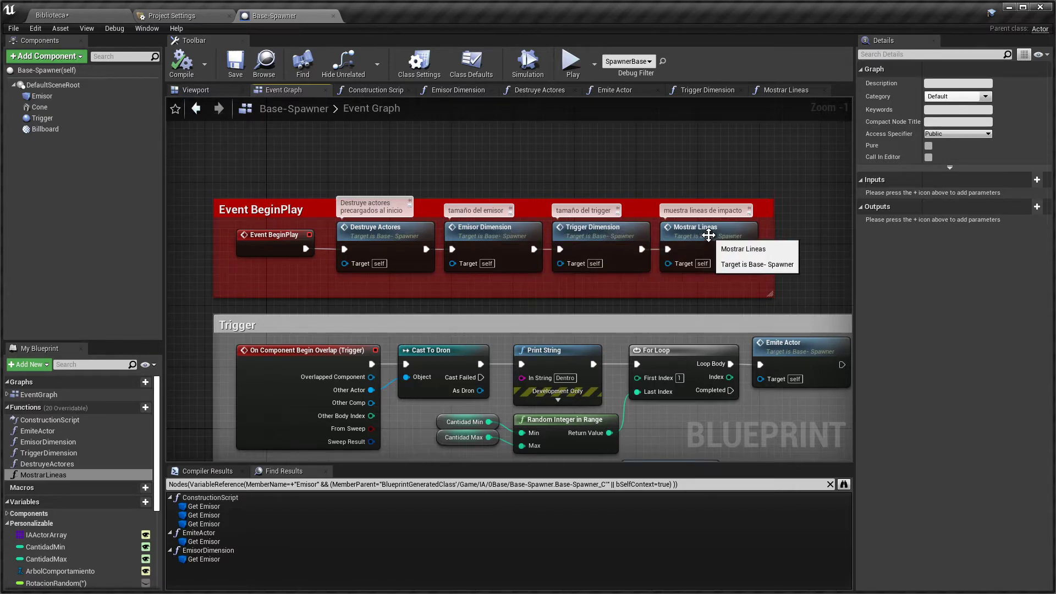
- Bring the Trigger overlap nodes into view and centre them in the graph
right_click_drag(708, 235, 709, 284)
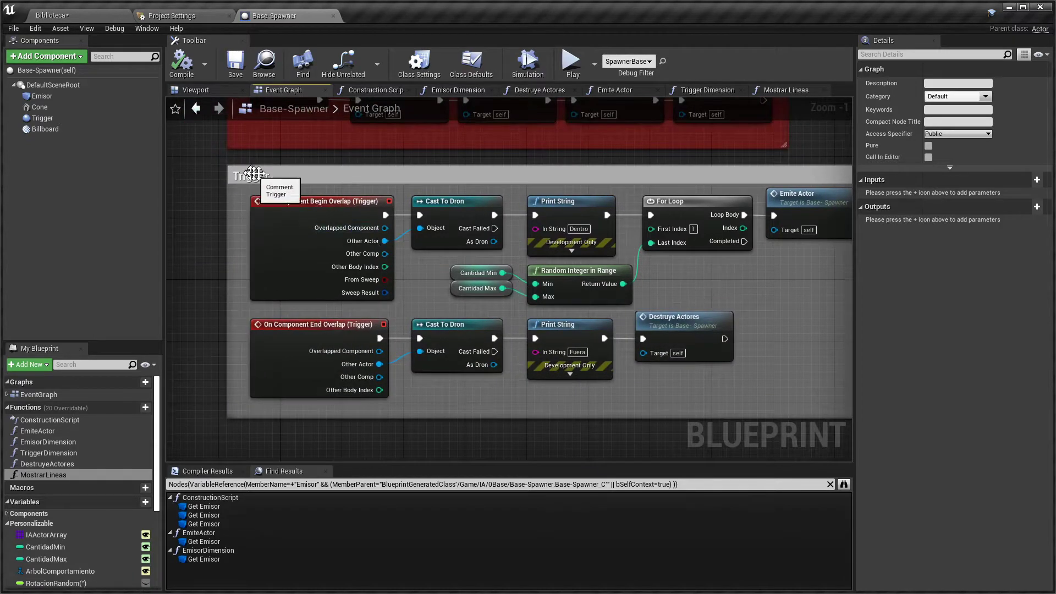
mouse_move(292, 217)
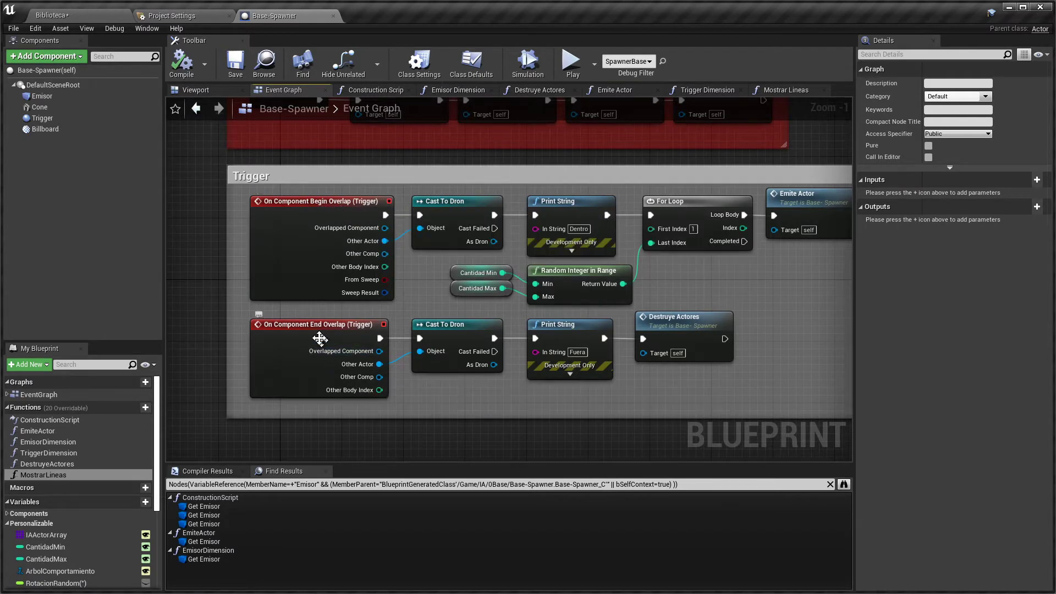
mouse_move(319, 338)
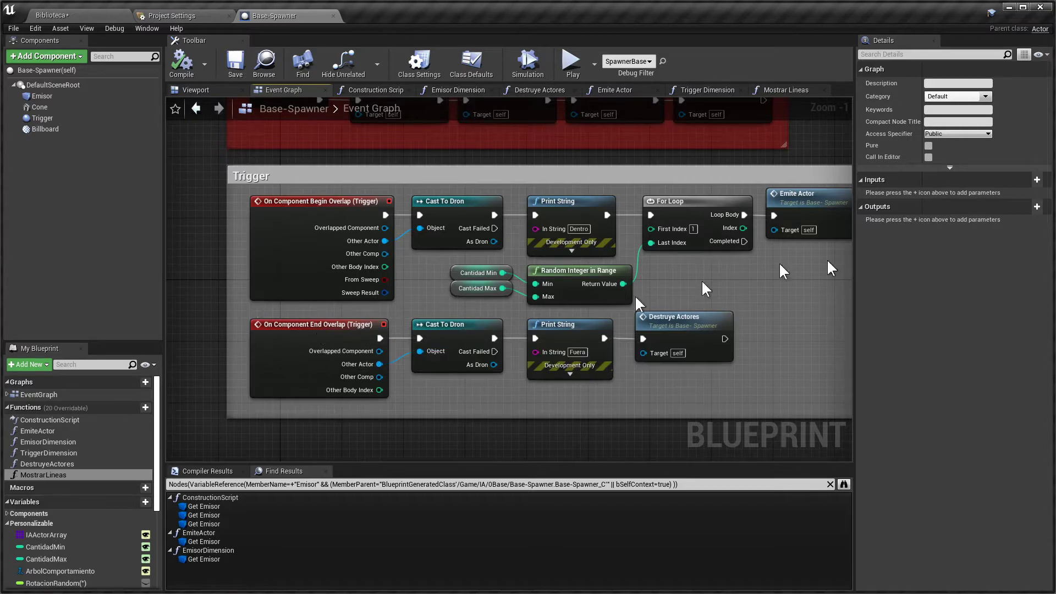
right_click_drag(546, 262, 520, 271)
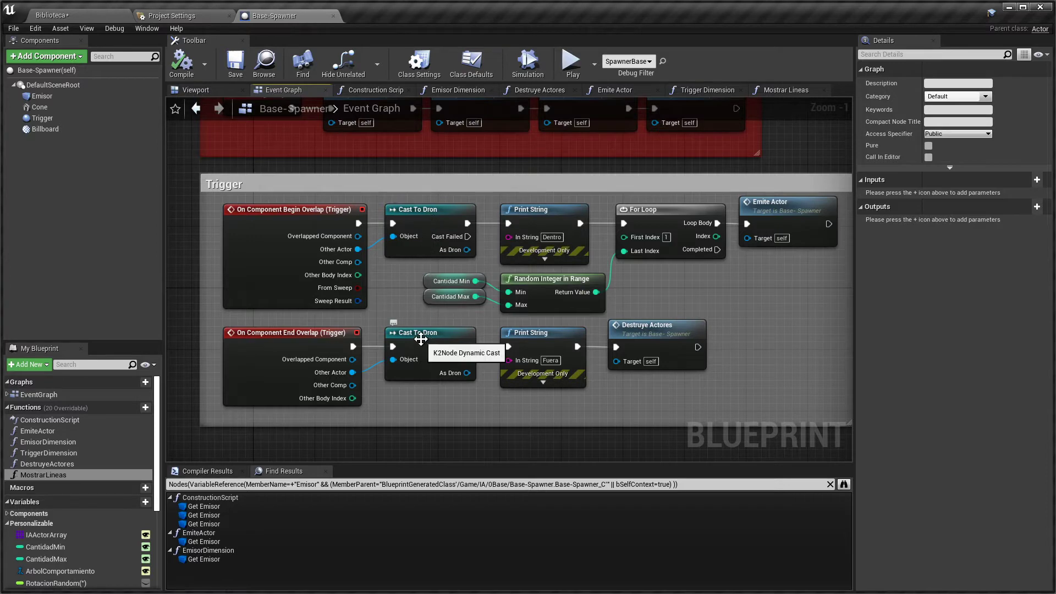
- Briefly check the level with the dome, then return to the Base-Spawner graph
left_click(55, 15)
scroll(556, 321, "down", 3)
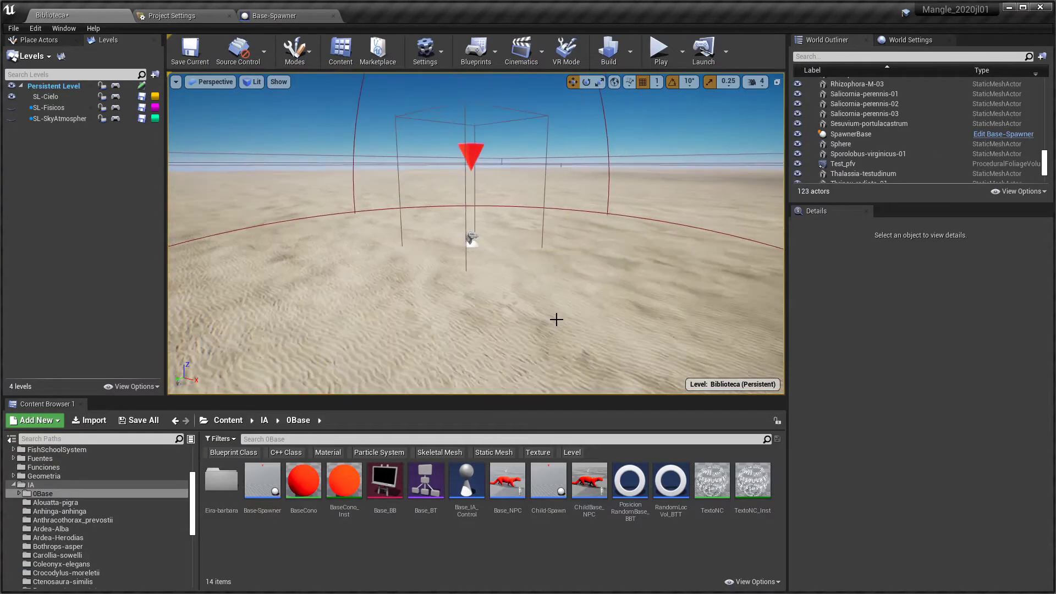
scroll(556, 320, "down", 2)
left_click(272, 15)
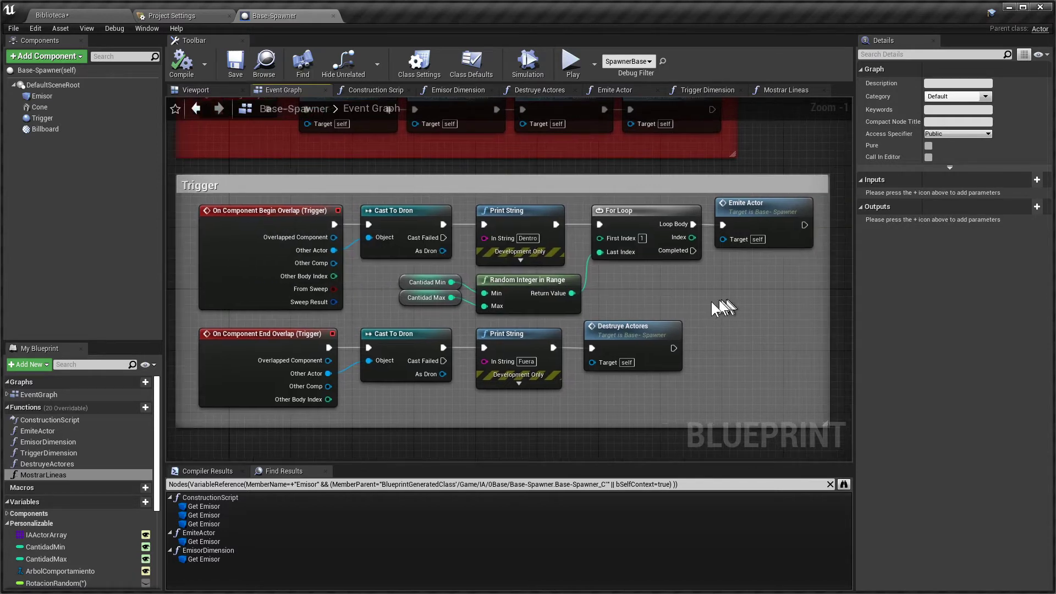
- Inspect Trigger, CantidadMin and CantidadMax, then open the Emite Actor function graph
left_click(49, 119)
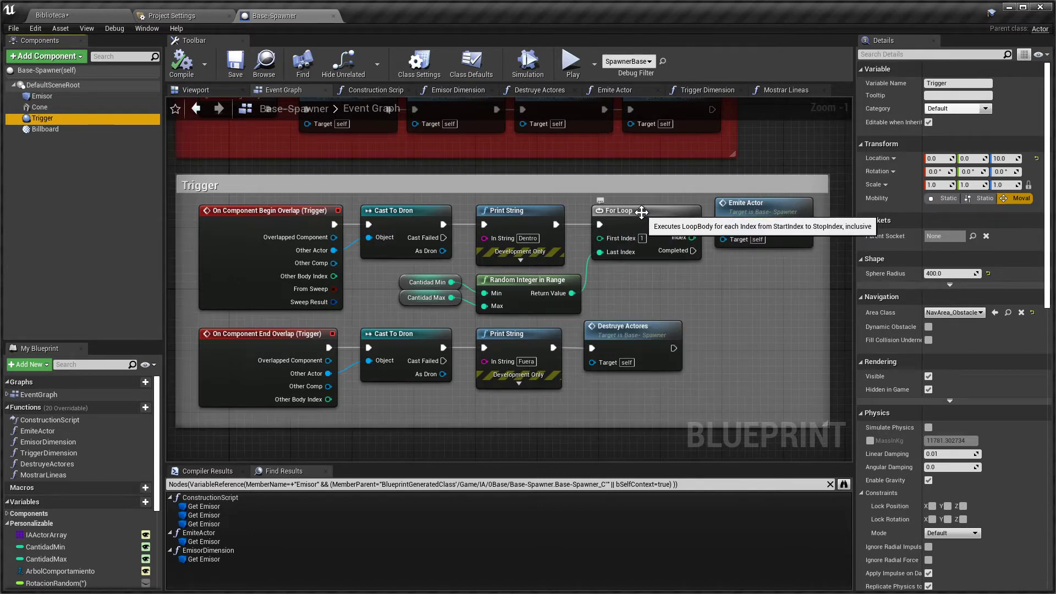
left_click(403, 285)
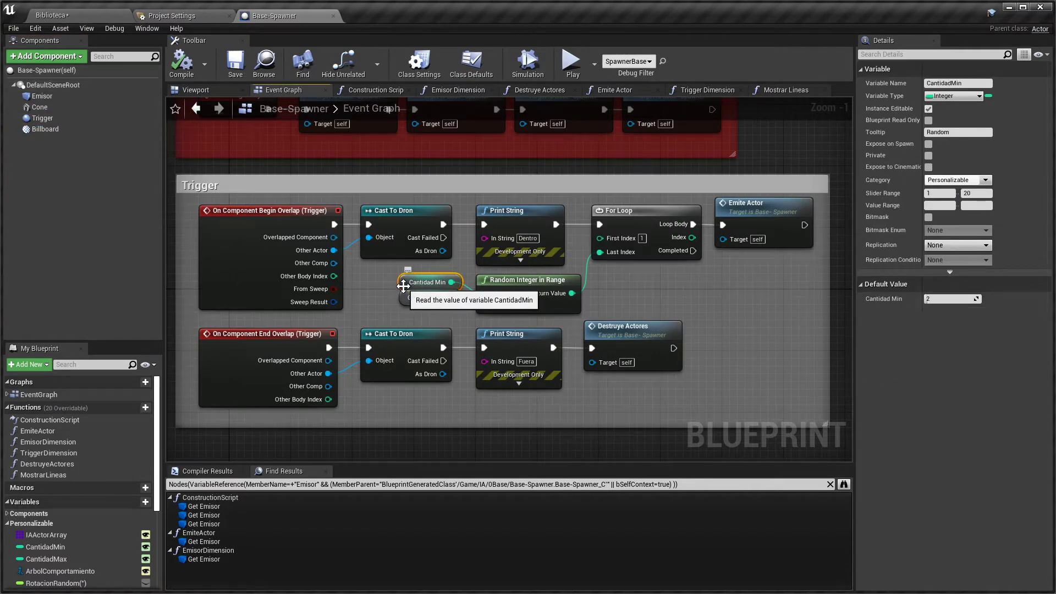
left_click(404, 300)
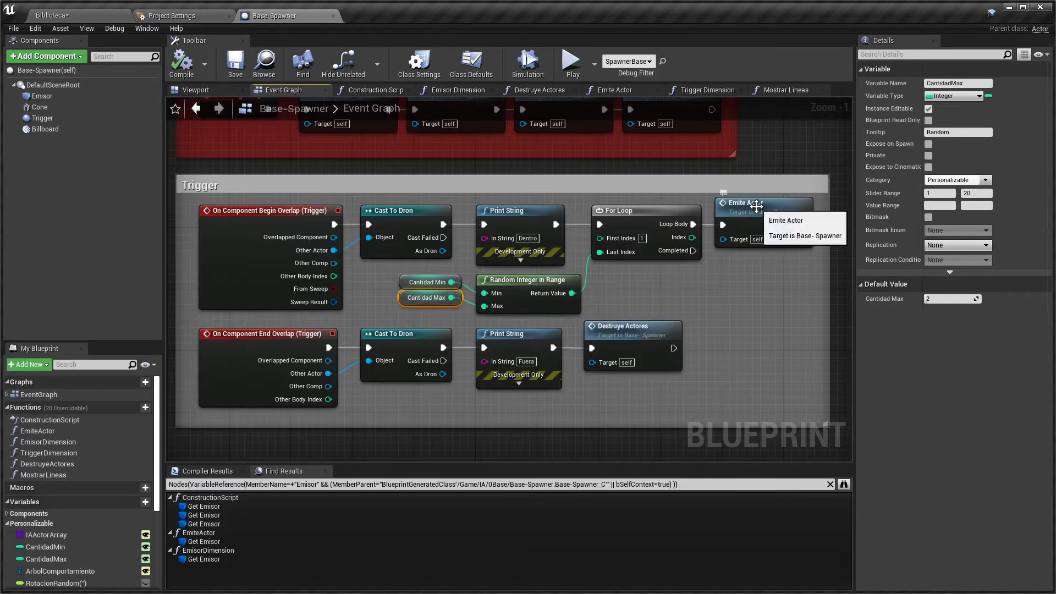
right_click_drag(719, 274, 677, 303)
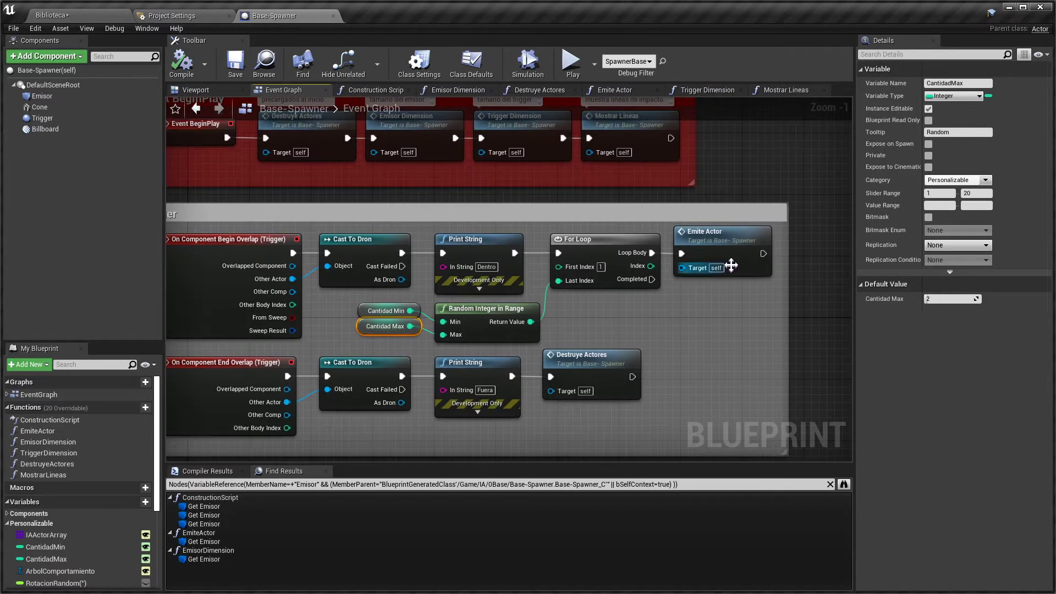
double_click(715, 237)
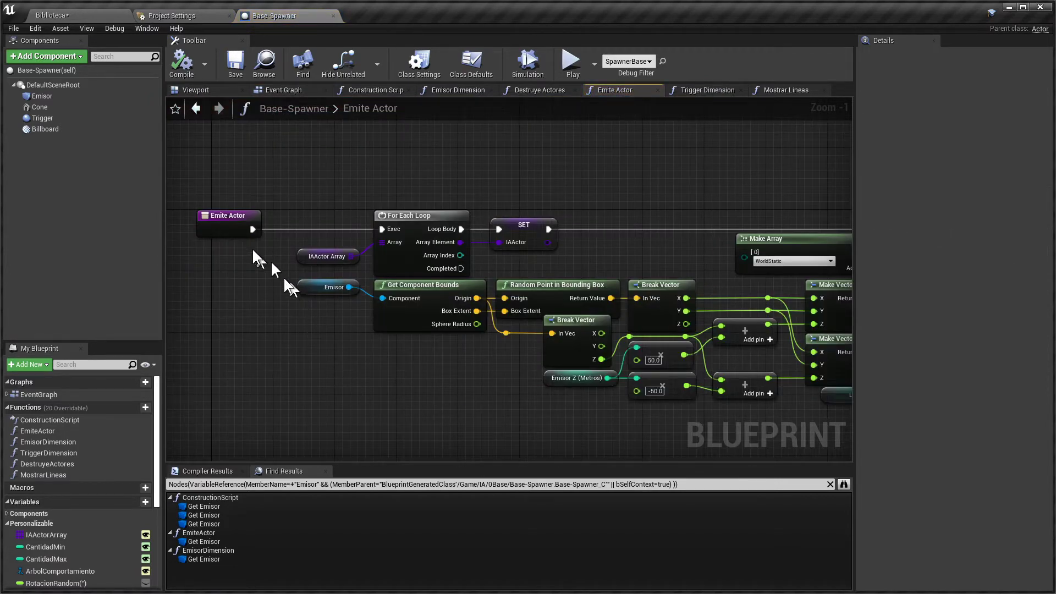
- Inspect the IAActorArray and IAActor variables and bring LineTraceForObjects into view
left_click(319, 257)
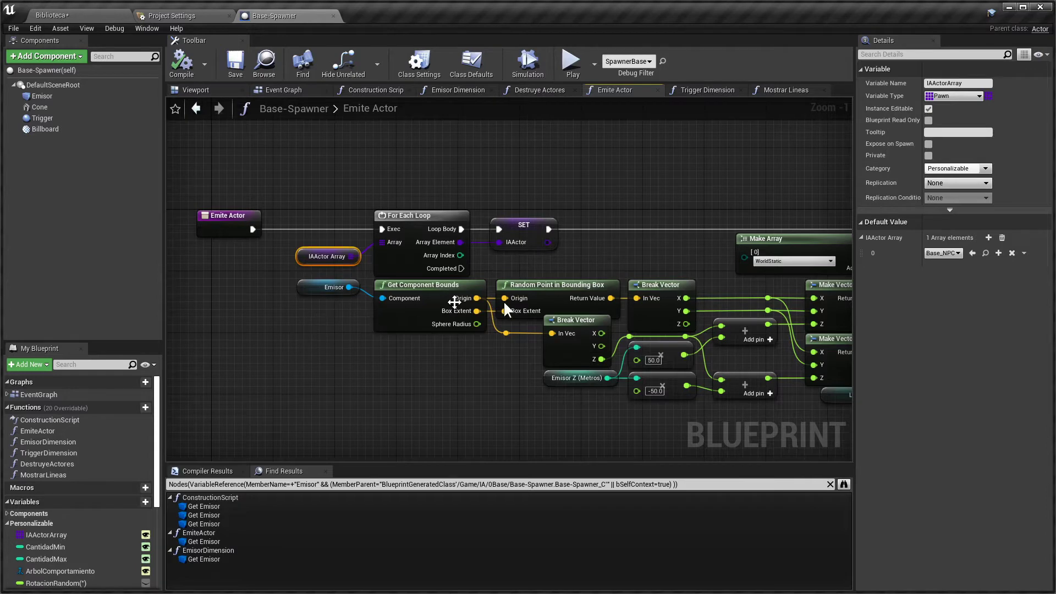
right_click_drag(565, 264, 549, 267)
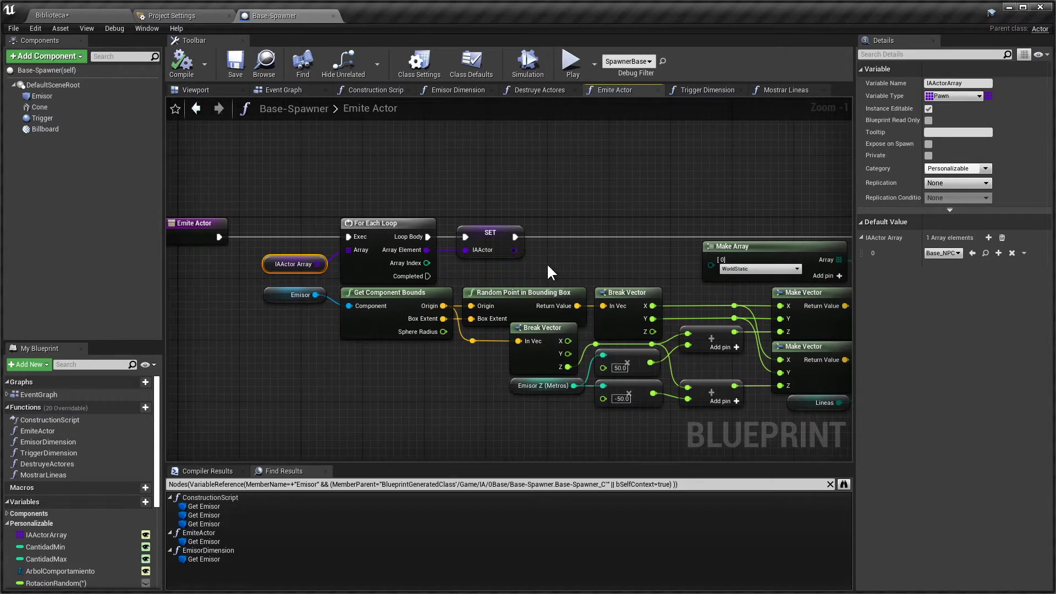
left_click(494, 235)
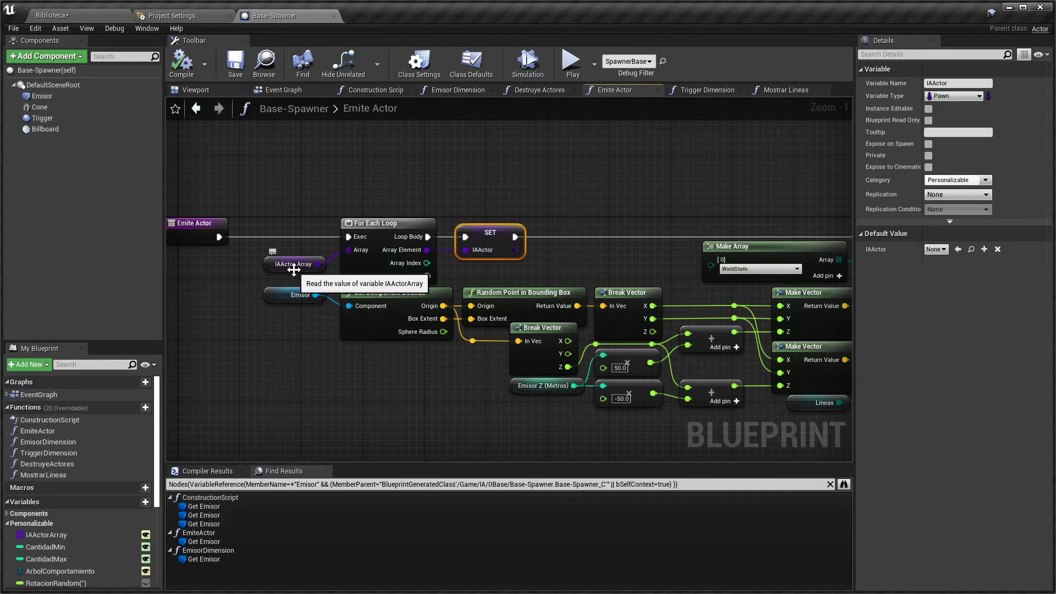
right_click_drag(605, 267, 487, 274)
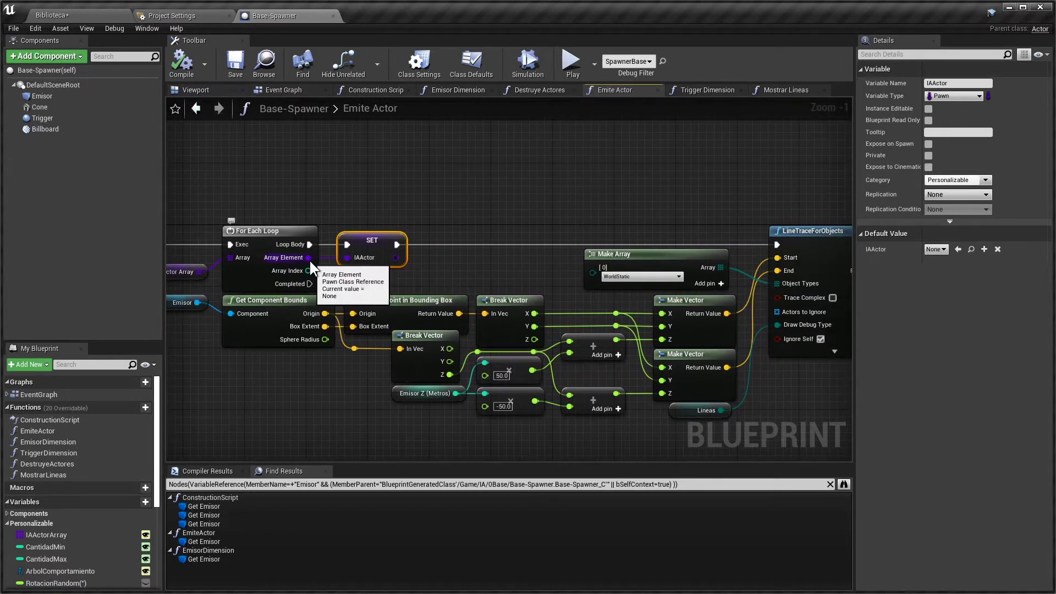
- Promote the Array Element output to NewVar_0, then delete its SET node
right_click(308, 257)
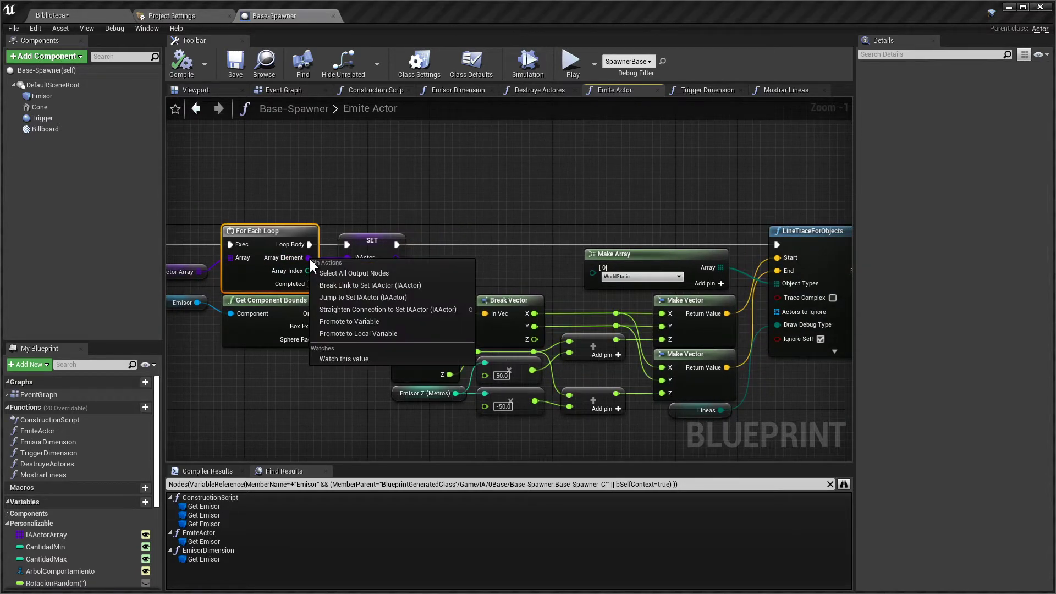
left_click(383, 320)
left_click_drag(454, 227, 454, 161)
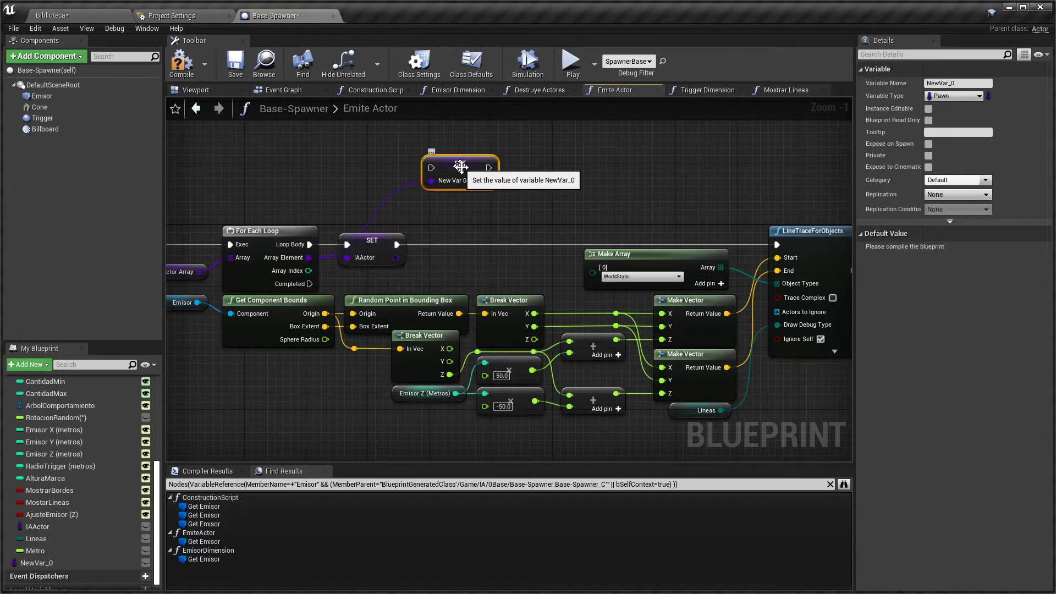
key("Delete")
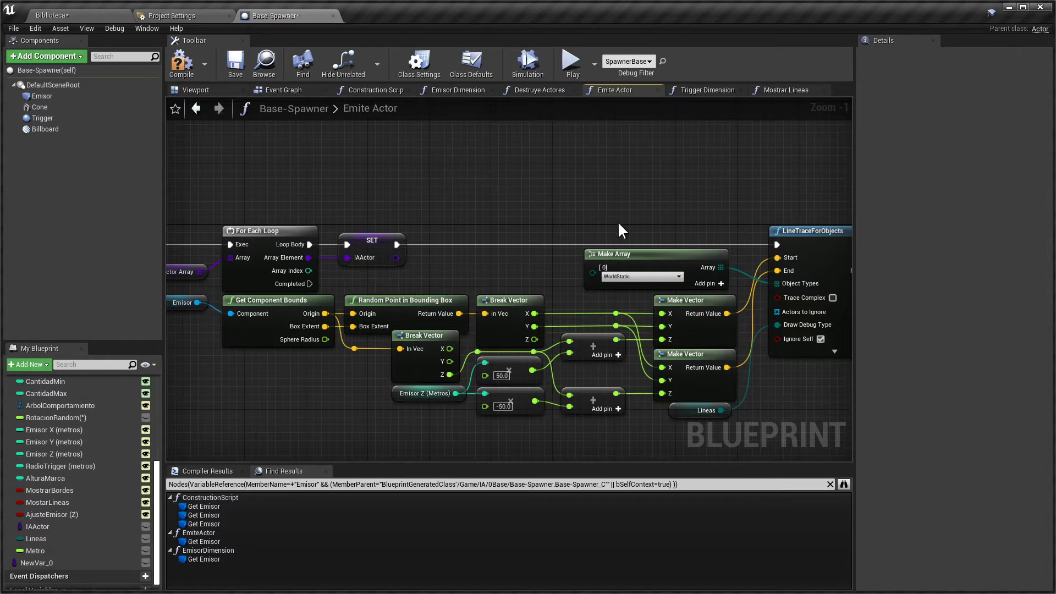
right_click_drag(549, 275, 573, 248)
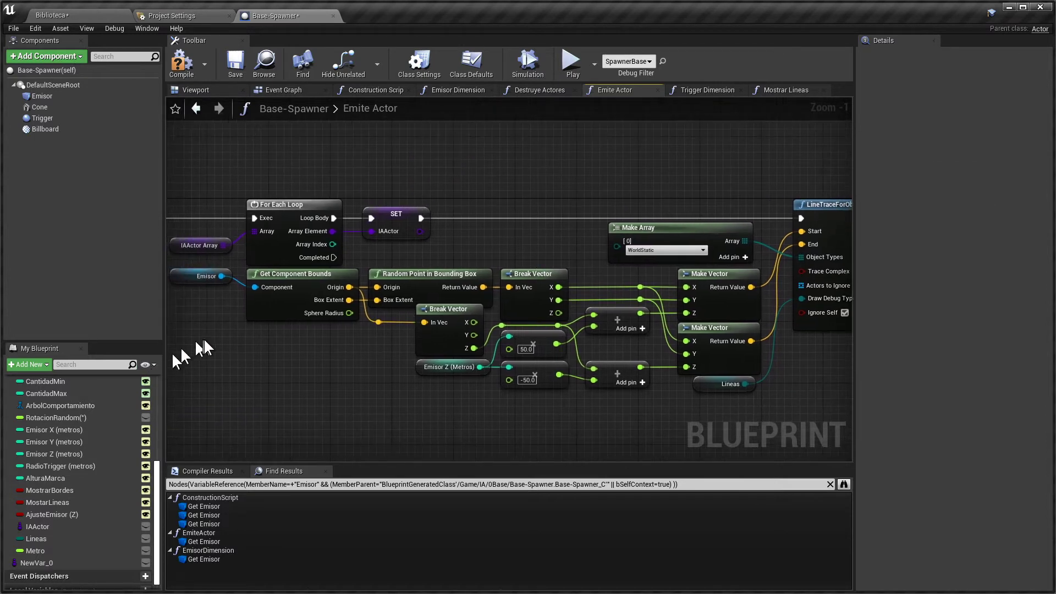
- Select the Emisor component and show it in the blueprint's 3D viewport
left_click(242, 284)
left_click(49, 97)
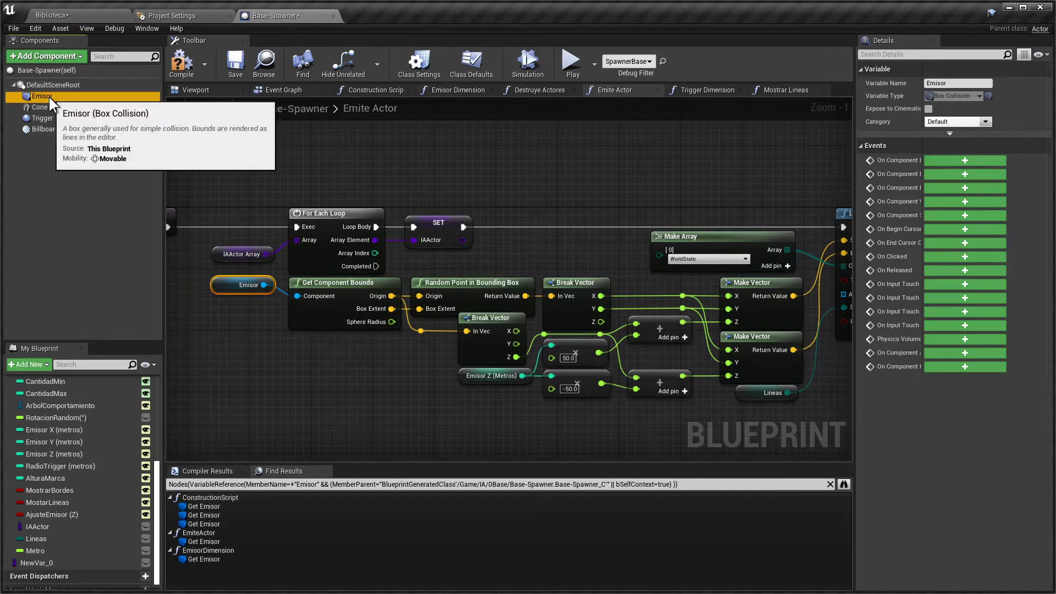
left_click(196, 90)
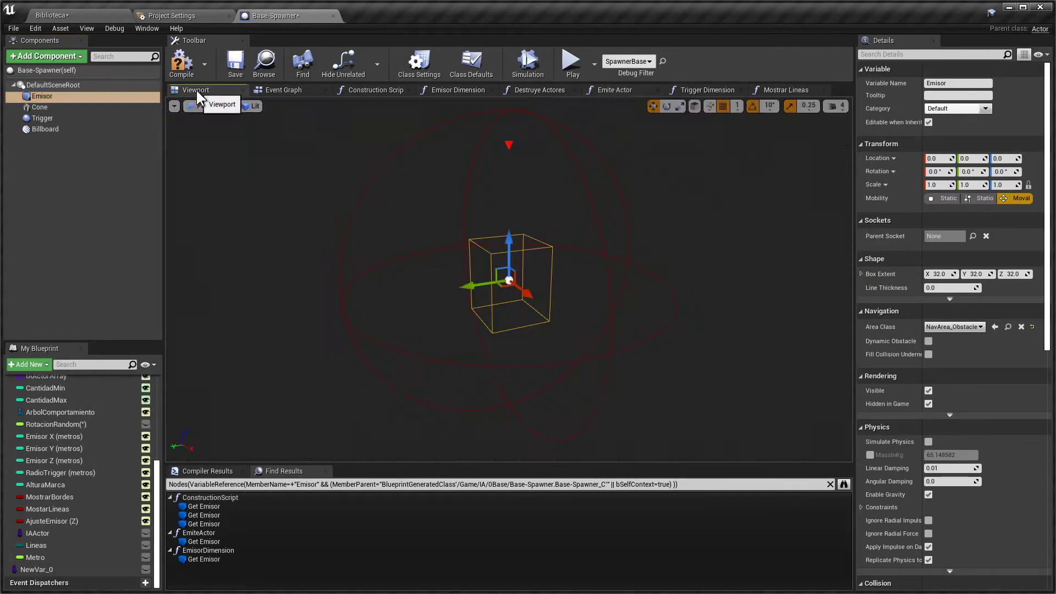
- Check the Trigger, Cone, Billboard and Emisor components, then return to the Emite Actor graph
left_click(43, 118)
left_click(39, 107)
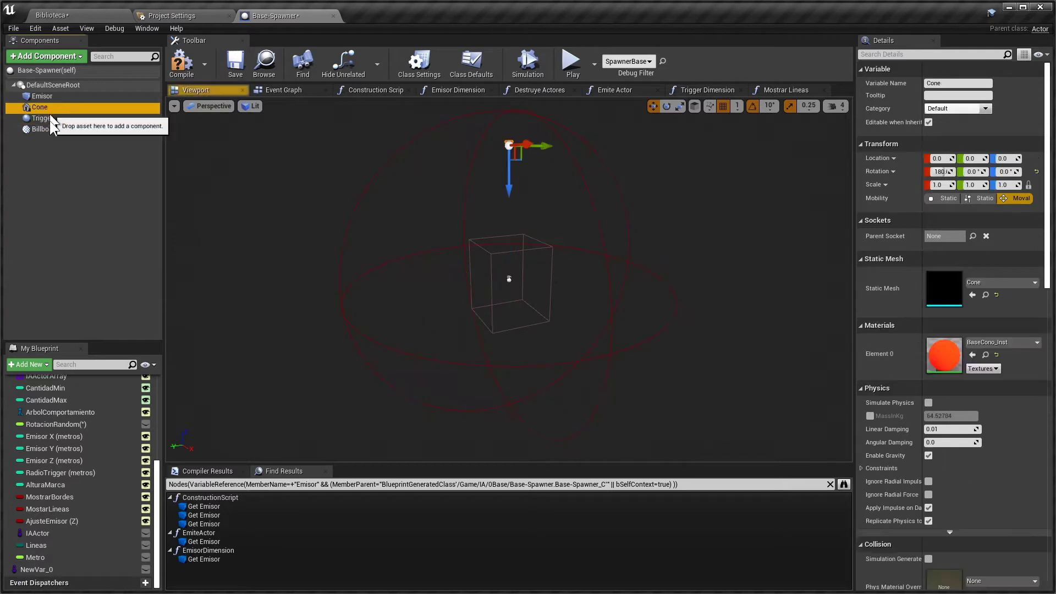
left_click(48, 132, "ctrl")
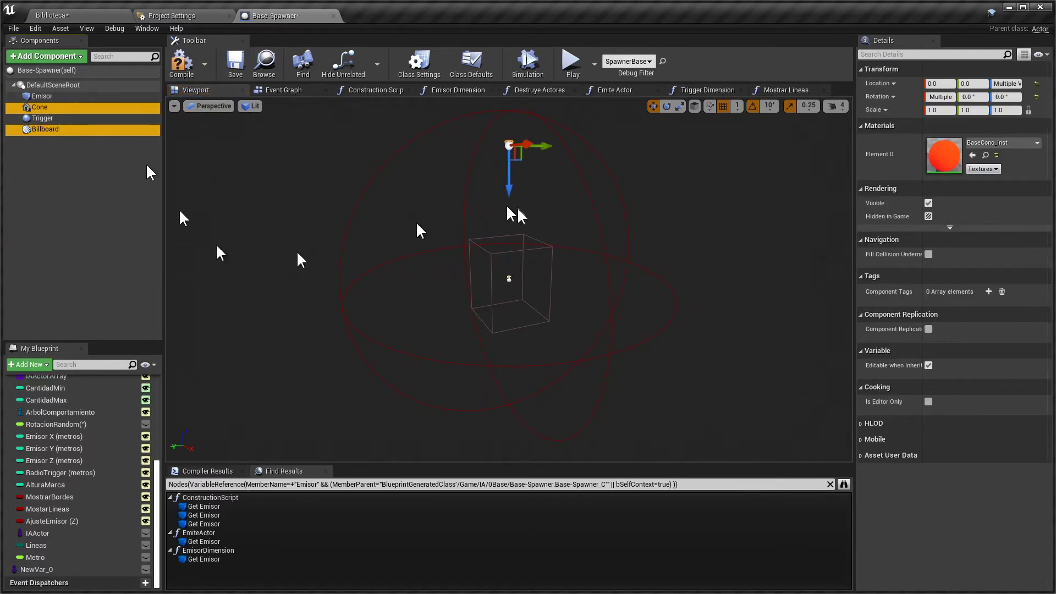
left_click(63, 119)
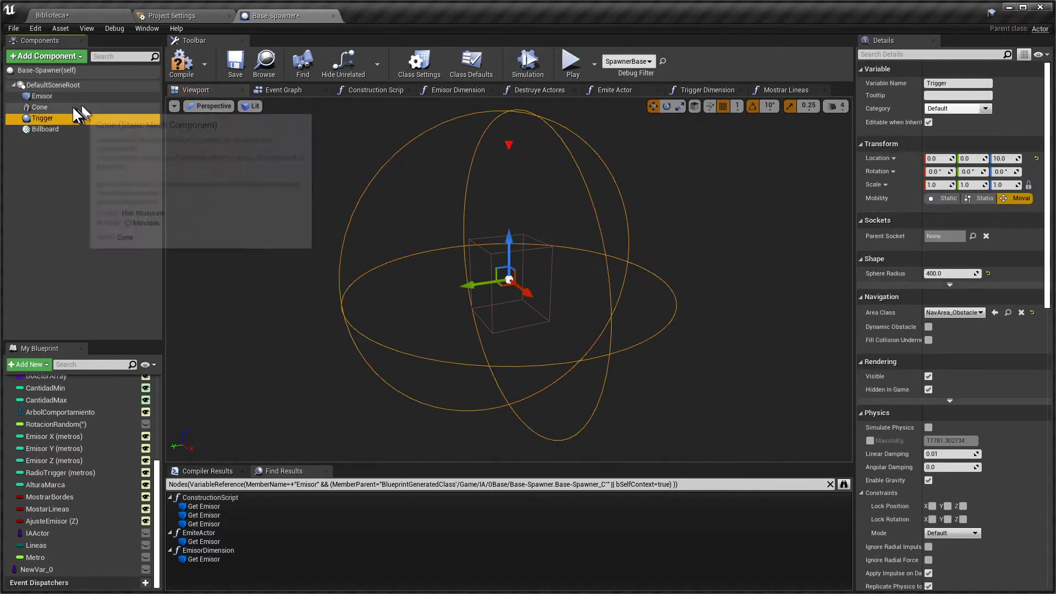
left_click(65, 97)
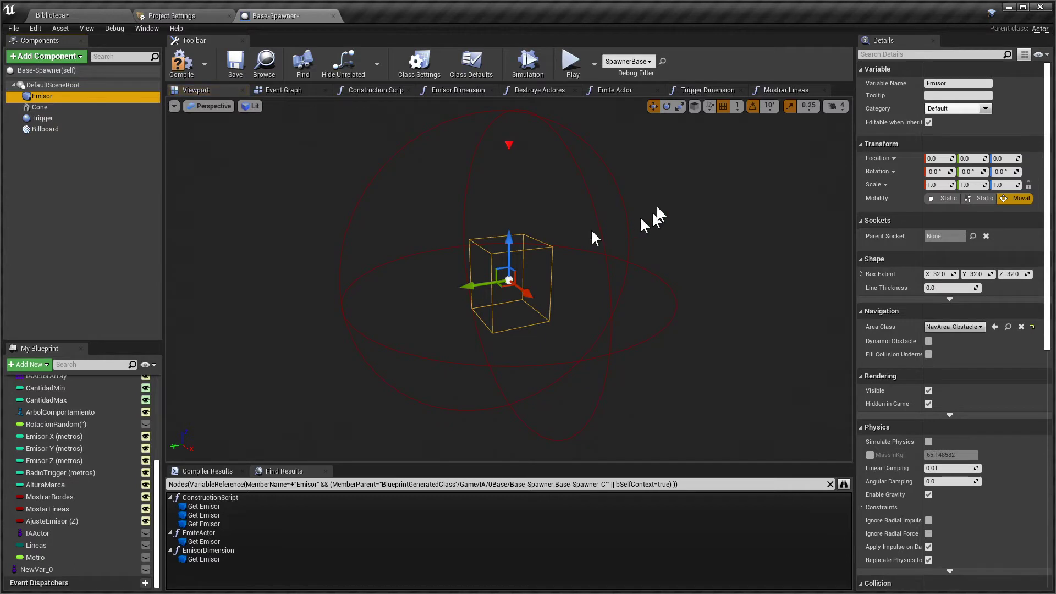
left_click(606, 91)
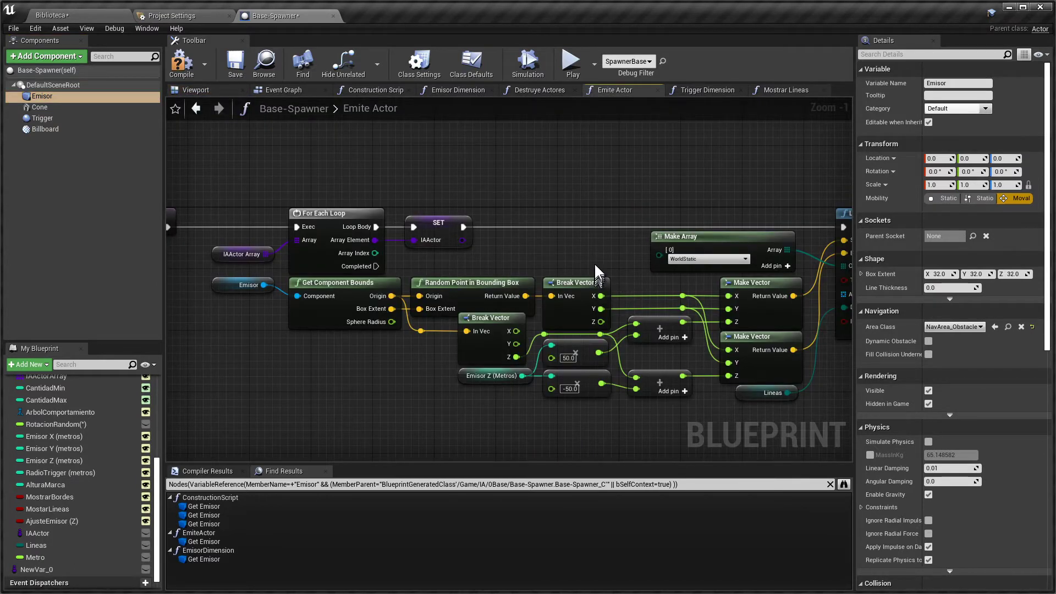
right_click_drag(594, 262, 595, 256)
left_click(237, 277)
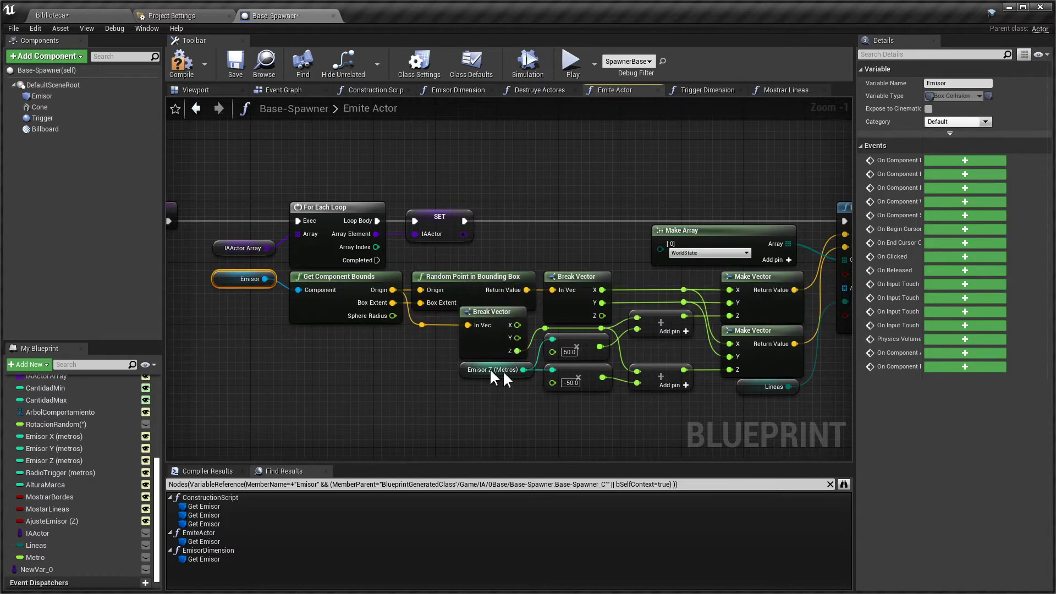
right_click_drag(591, 405, 517, 397)
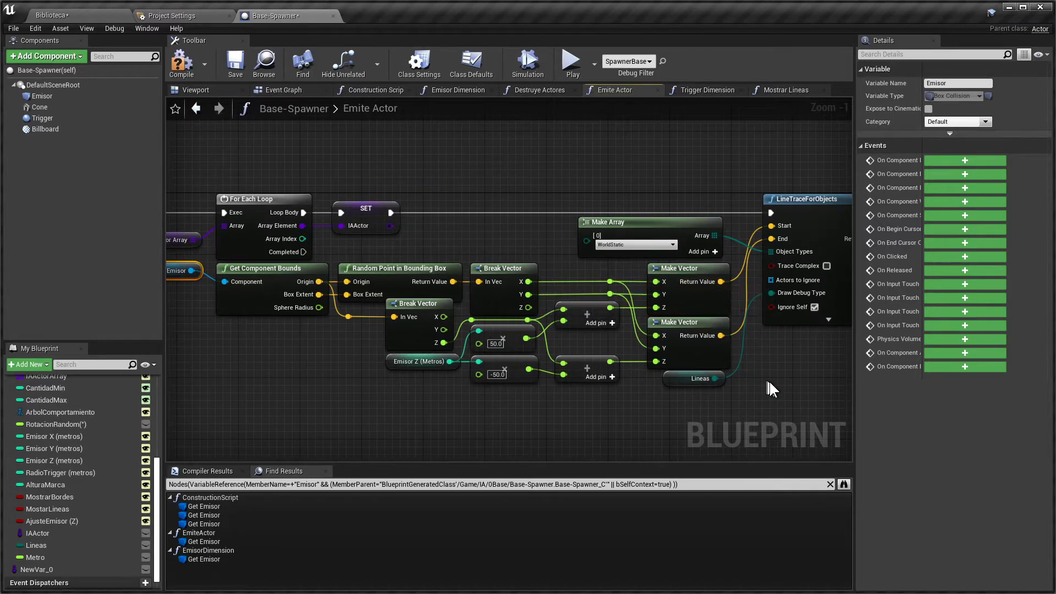
right_click_drag(769, 380, 706, 379)
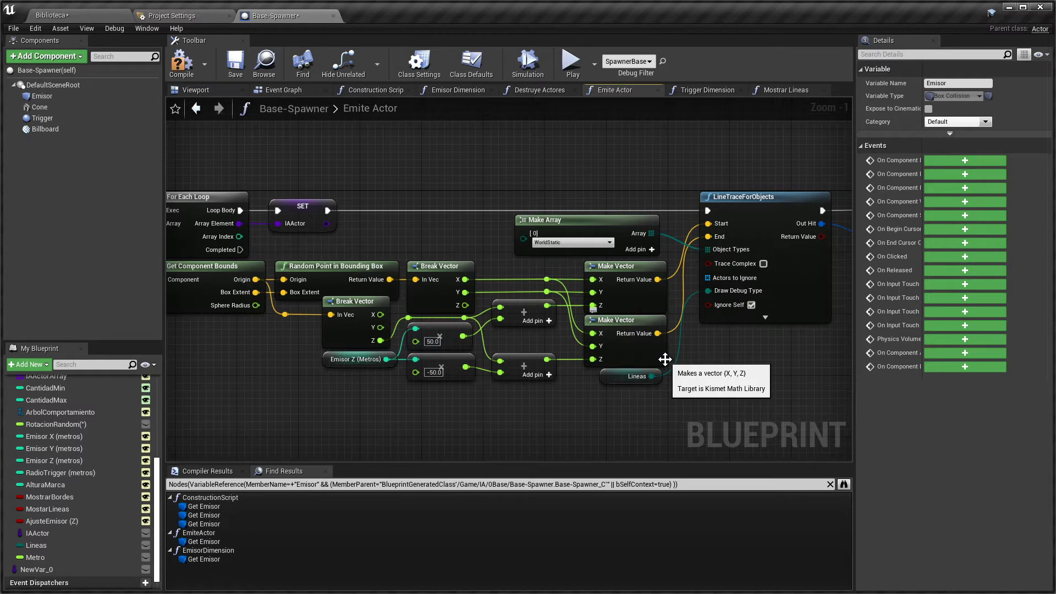
right_click_drag(758, 363, 730, 355)
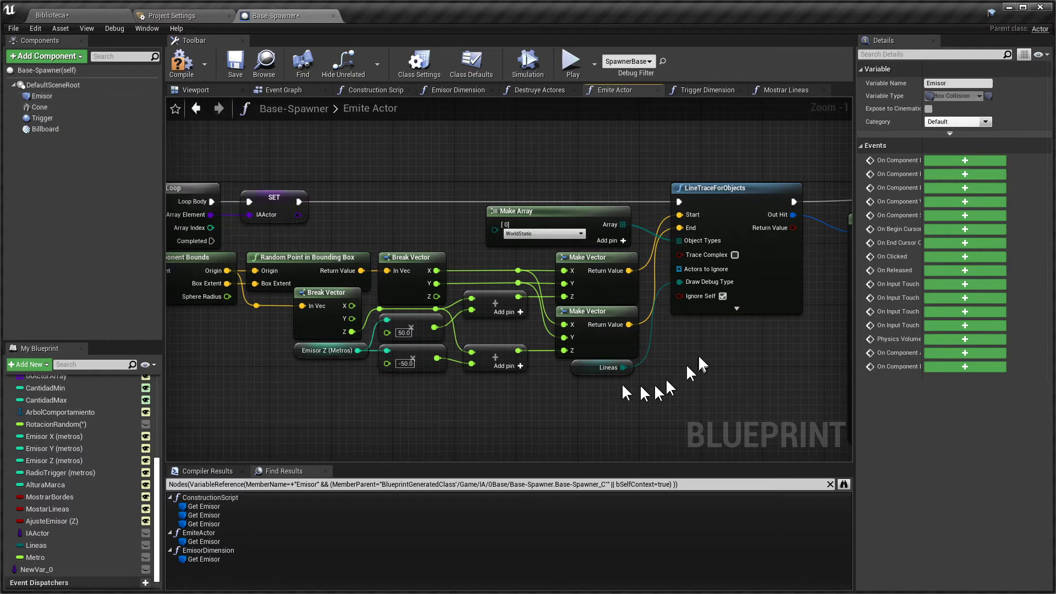
right_click_drag(737, 384, 706, 377)
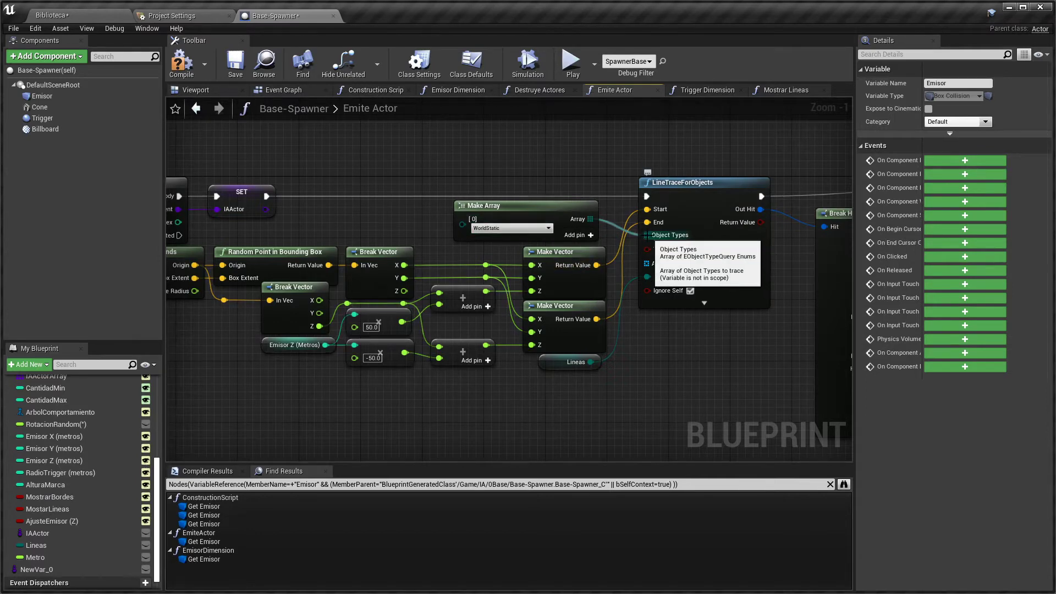
- Promote Object Types to NewVar_1, delete its node, and wire Make Array into Object Types
right_click(647, 235)
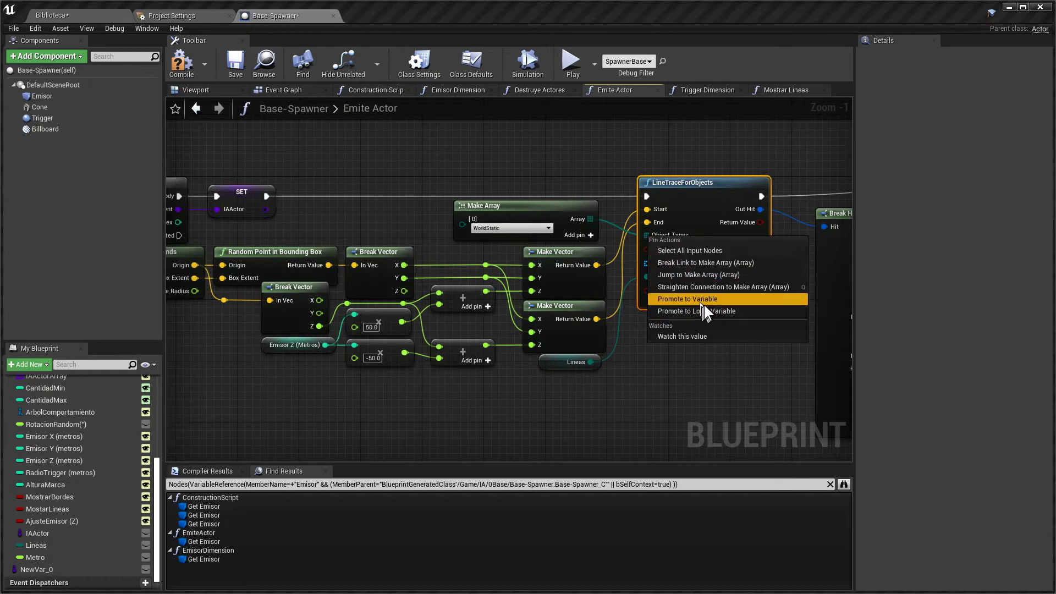
left_click(509, 202)
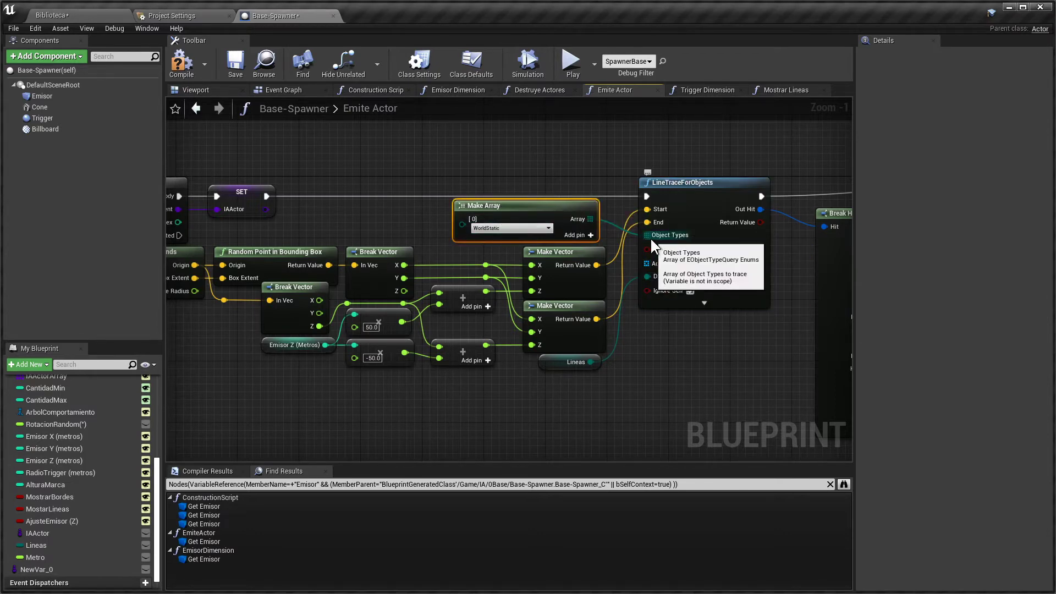
right_click_drag(646, 233, 674, 323)
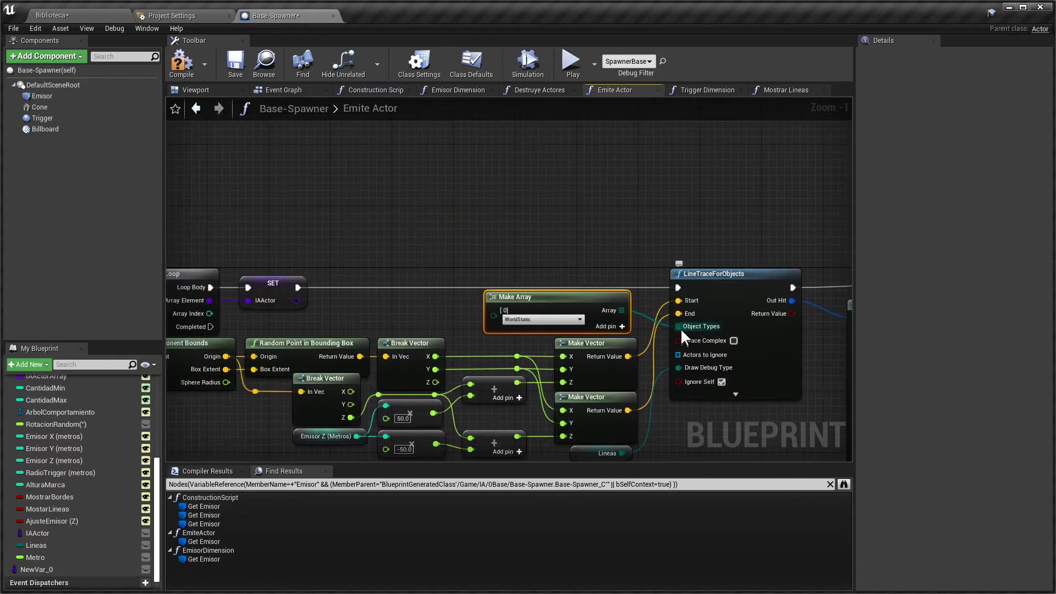
left_click_drag(679, 327, 592, 243)
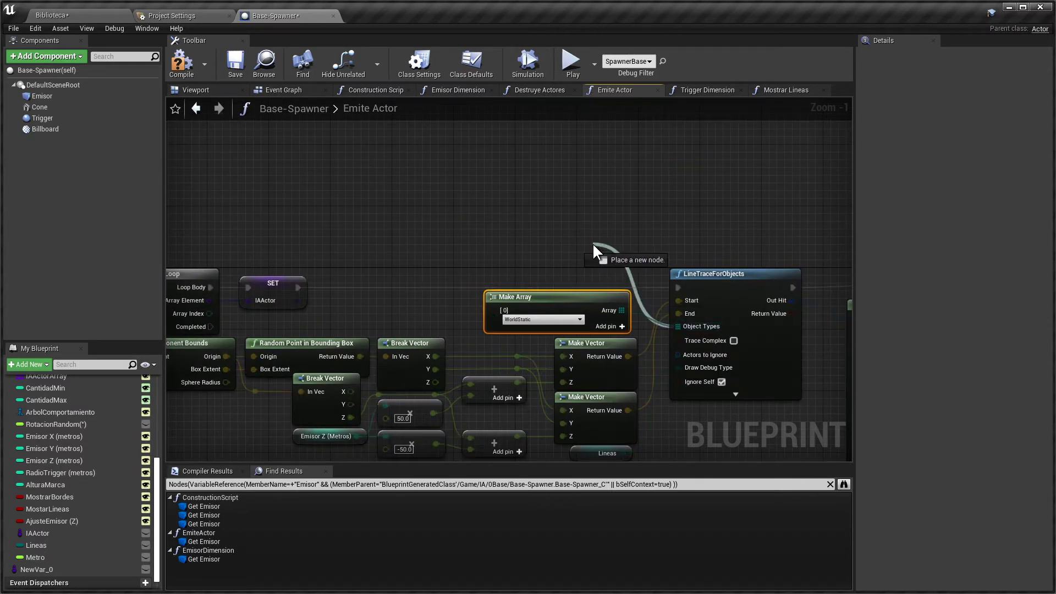
left_click(648, 315)
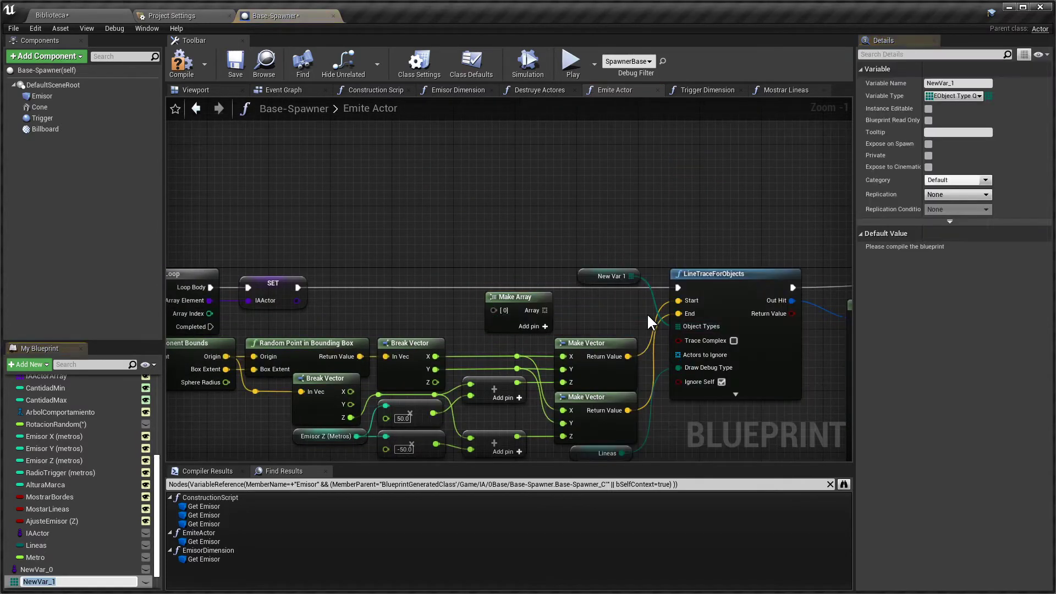
left_click(589, 276)
key("Delete")
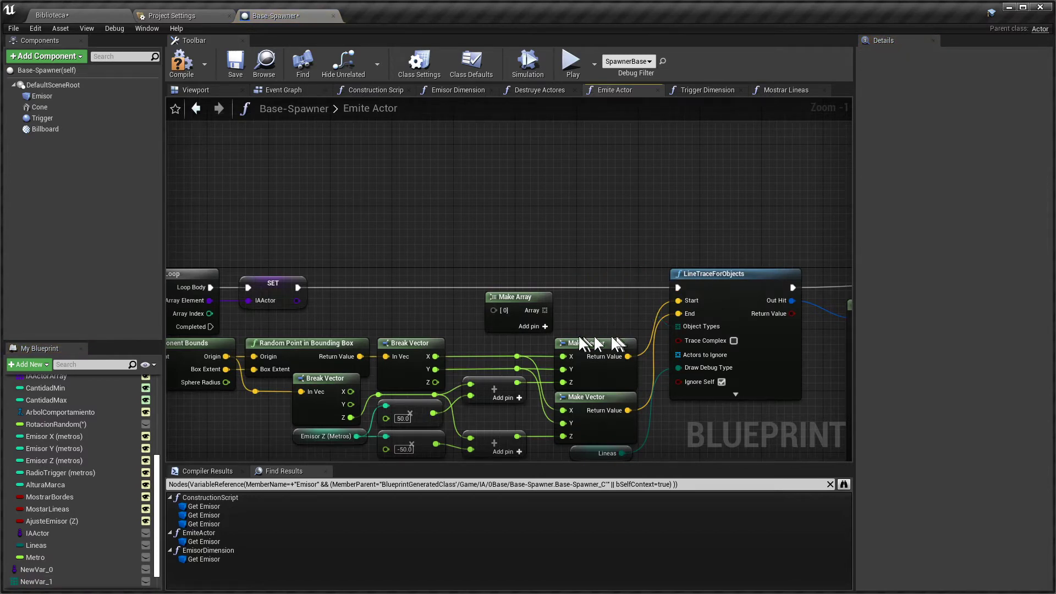
left_click_drag(545, 310, 678, 333)
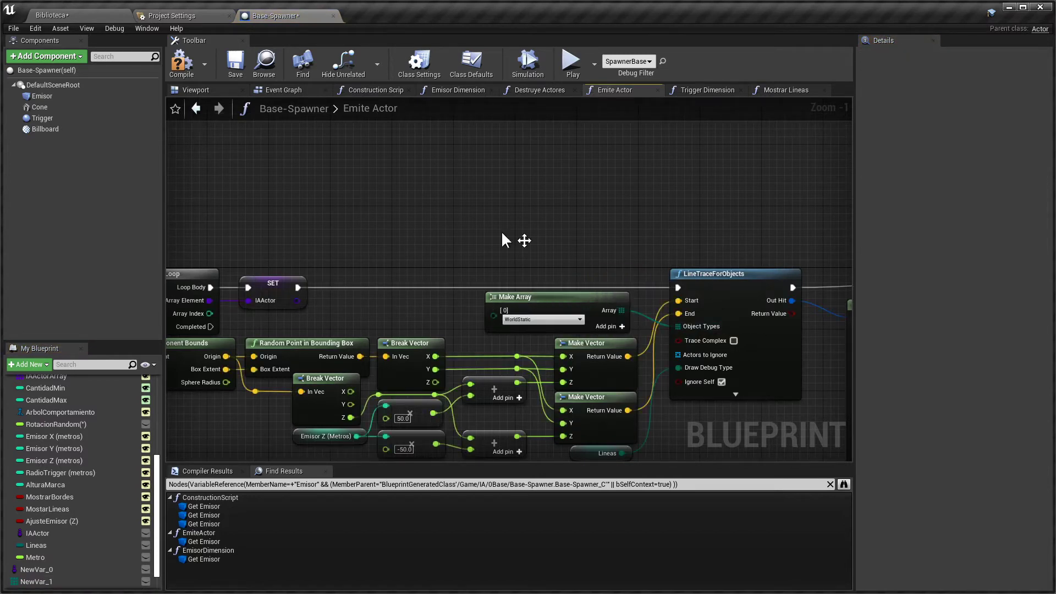
right_click(514, 217)
type("make array")
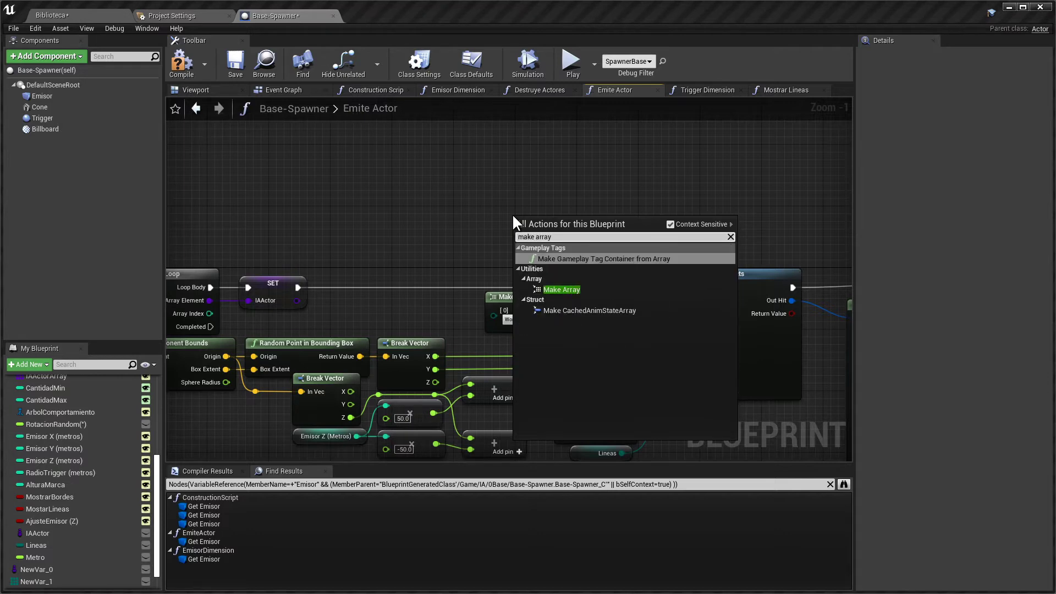
left_click(556, 289)
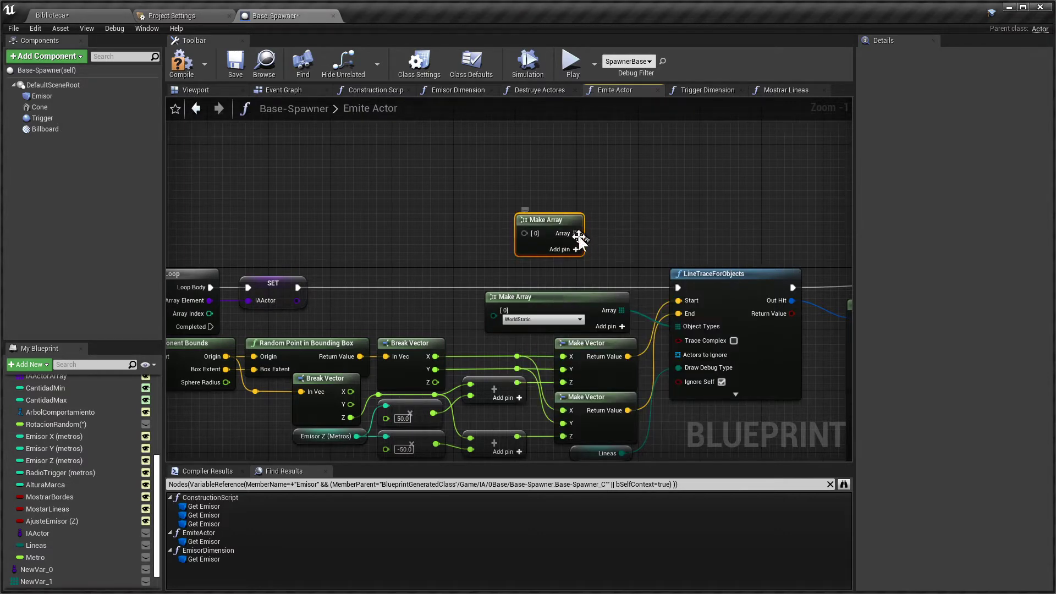
mouse_move(576, 233)
left_mouse_down()
mouse_move(665, 261)
mouse_move(626, 191)
left_mouse_up()
left_click(594, 258)
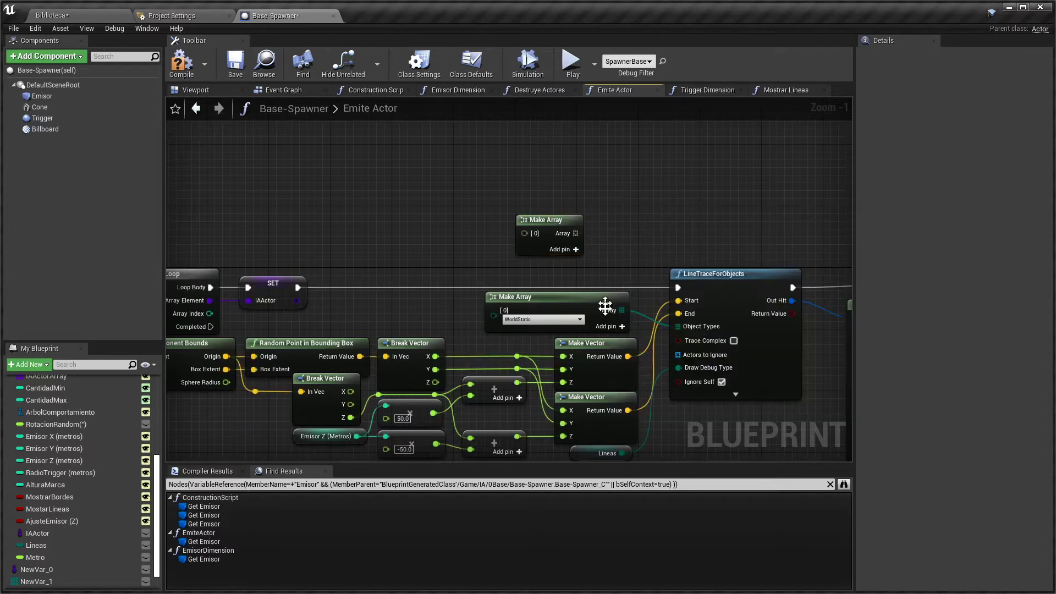
left_click(544, 320)
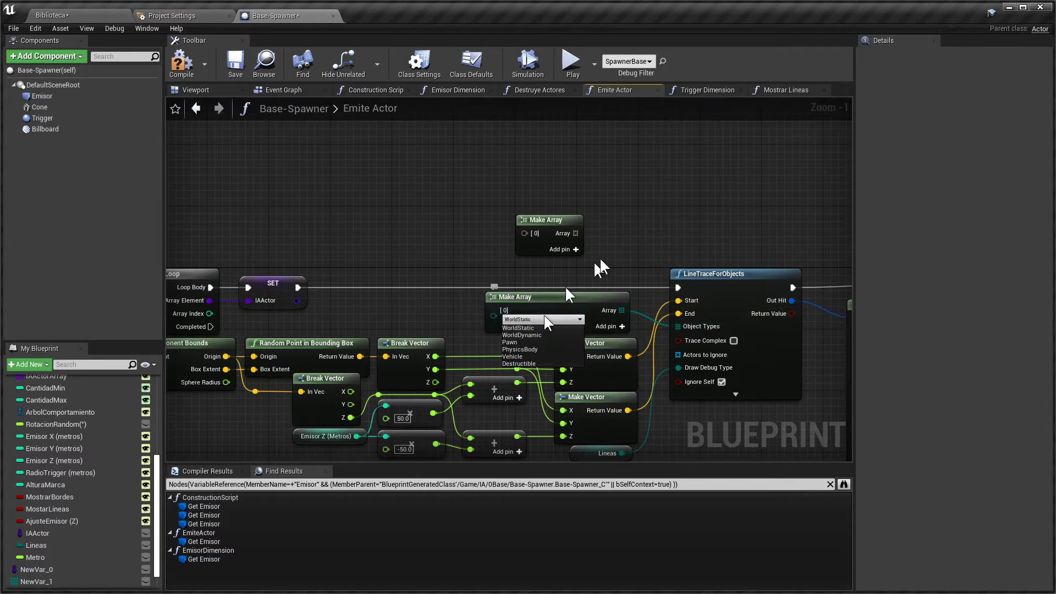
left_click(545, 222)
key("Delete")
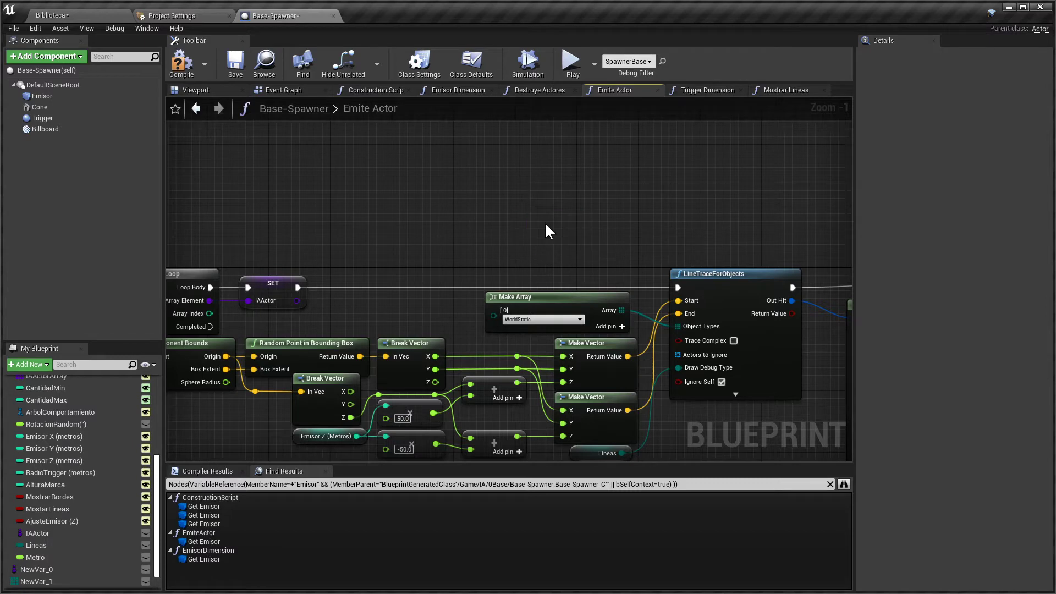
- Review the Break Hit Result and Spawn nodes, then compile Base-Spawner with one NewVar_1 warning
right_click_drag(755, 411, 759, 340)
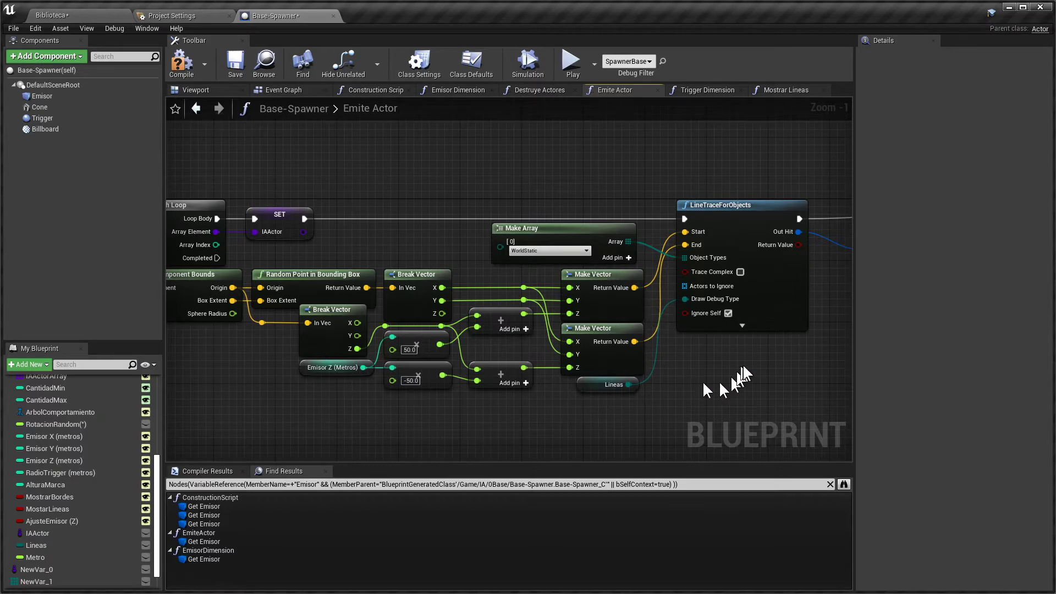
right_click_drag(745, 375, 437, 342)
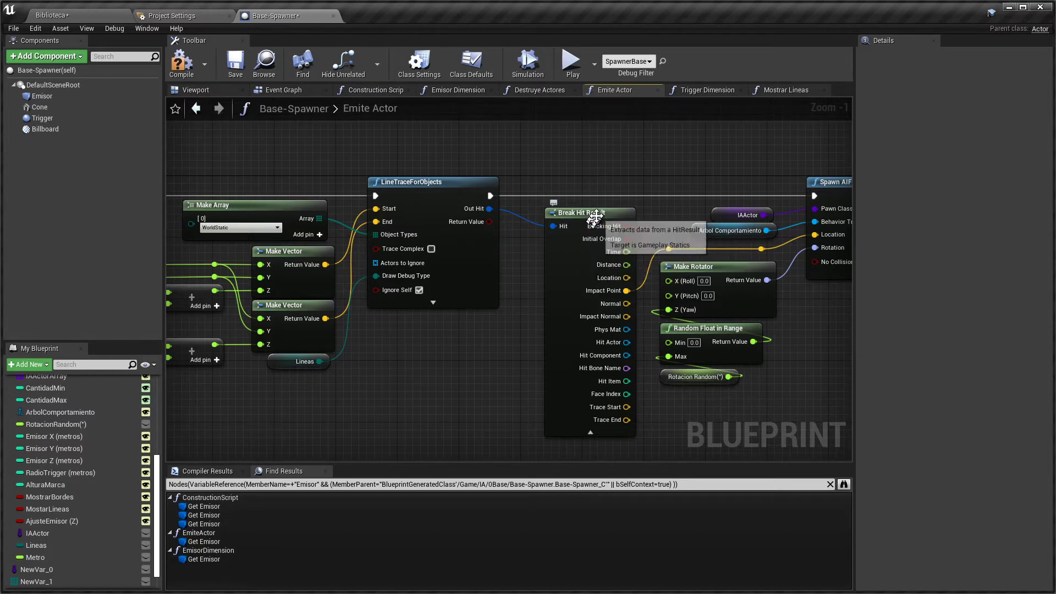
right_click_drag(555, 302, 531, 296)
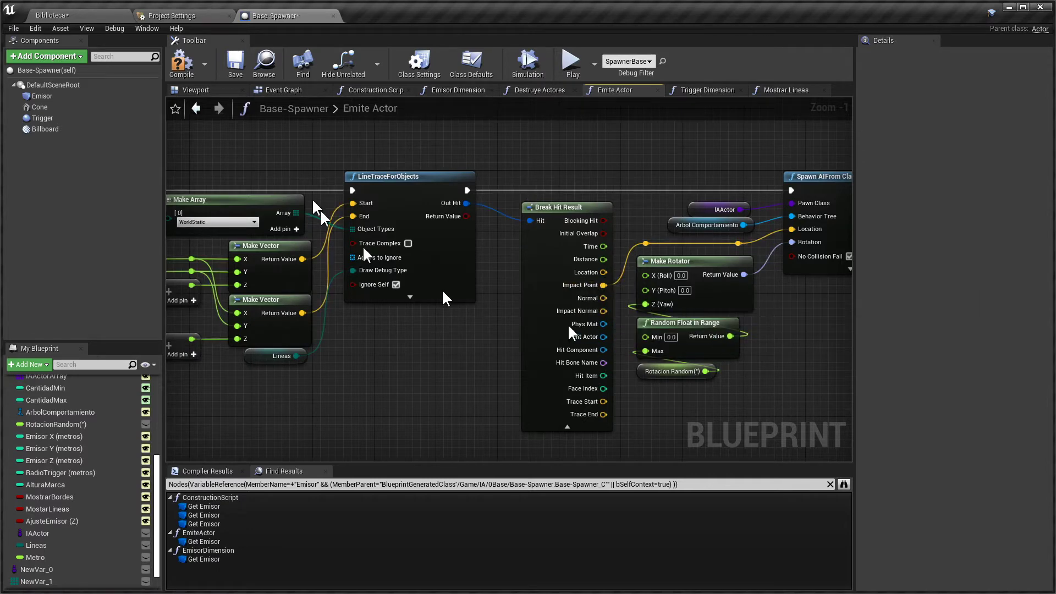
left_click(177, 64)
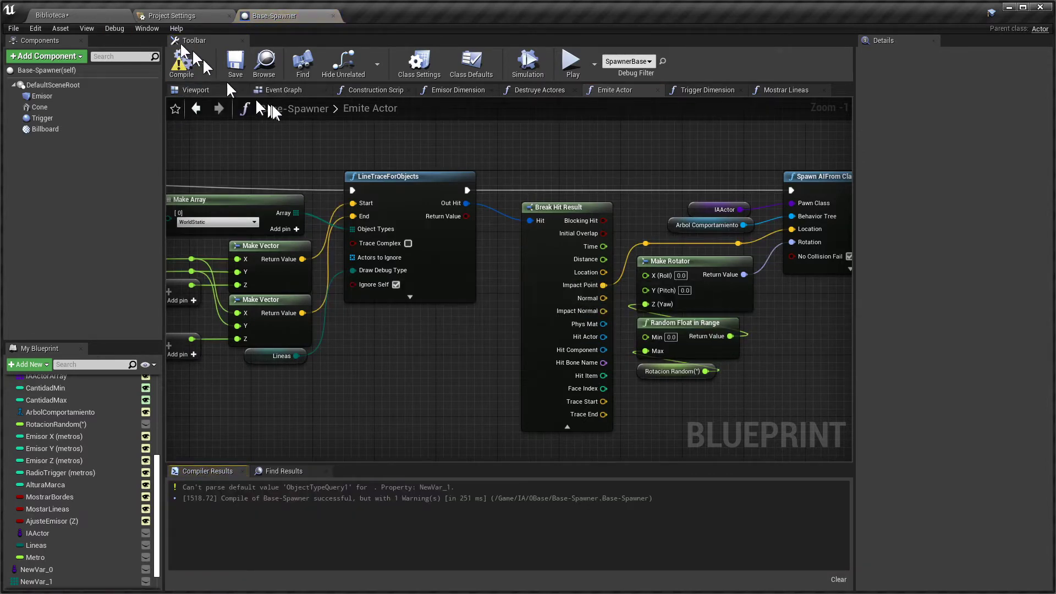
- Delete the unused NewVar_0 variable, recompile Base-Spawner without warnings, and return to the Biblioteca level
right_click_drag(390, 132, 508, 141)
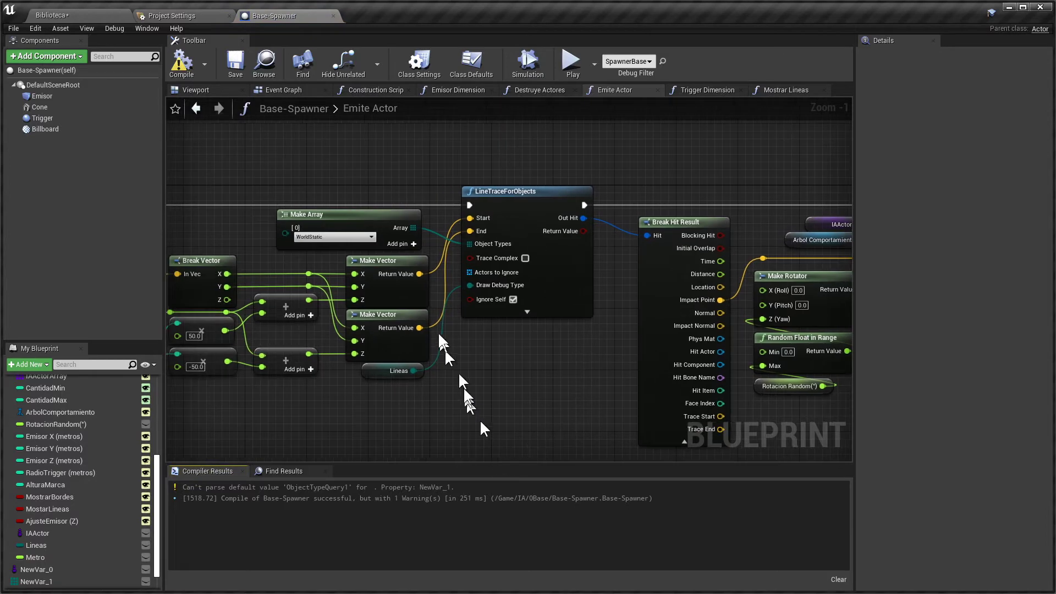
right_click_drag(365, 158, 748, 180)
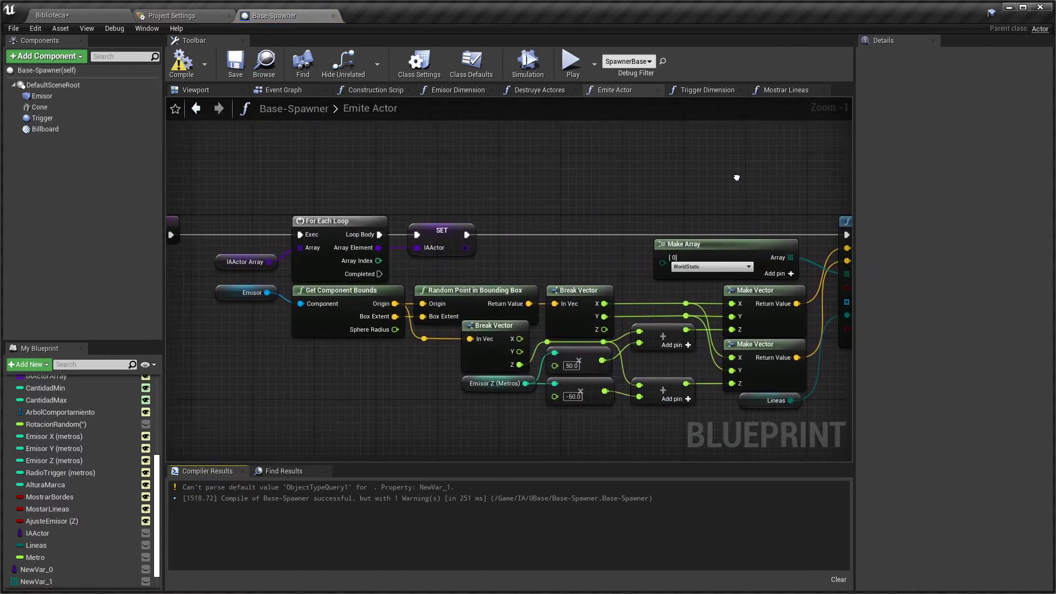
scroll(97, 532, "down", 2)
left_click(80, 545)
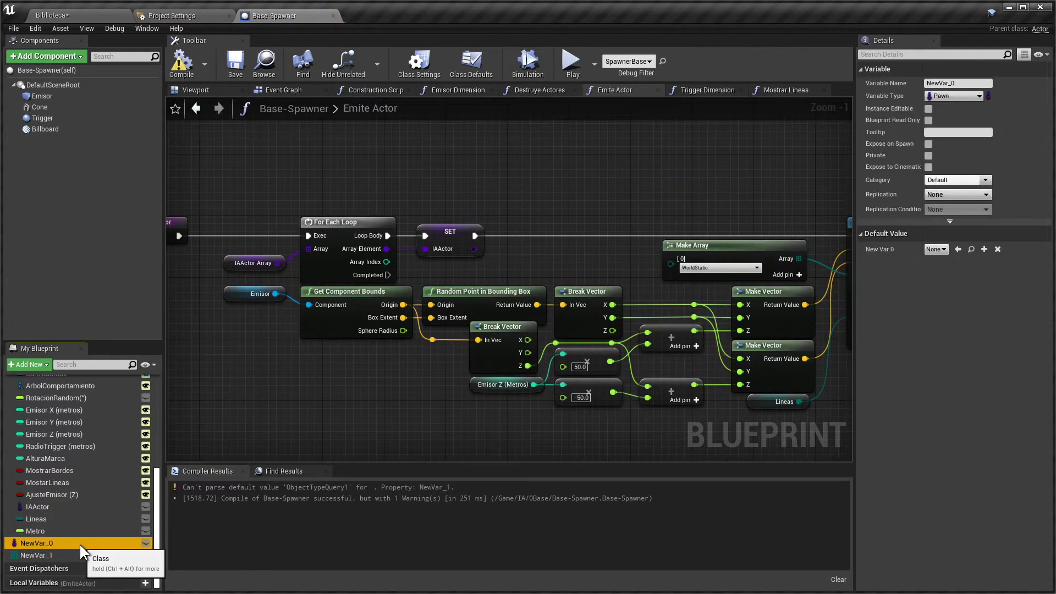
key("Delete")
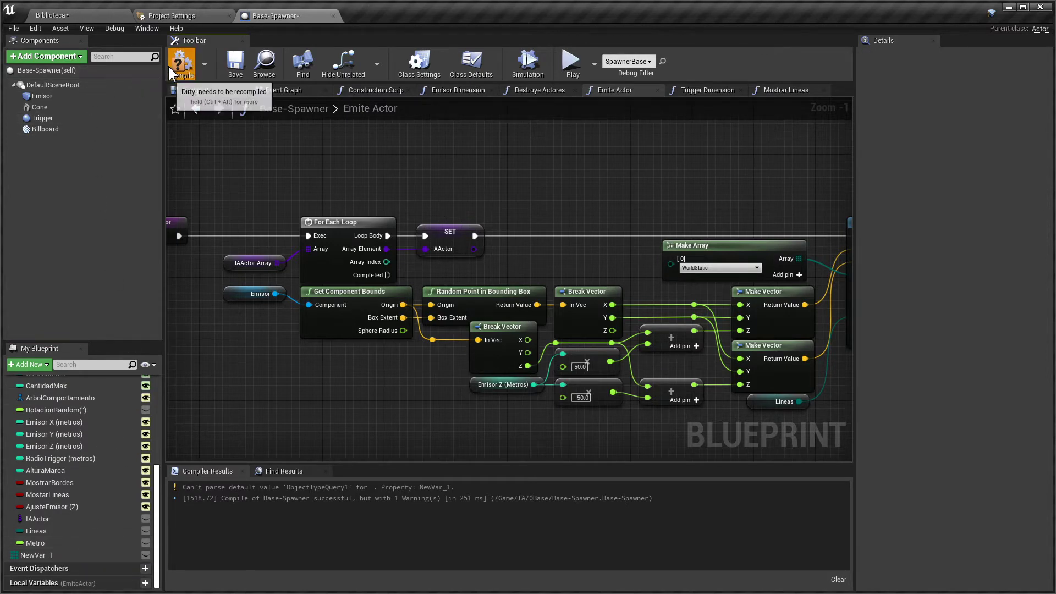
left_click(170, 67)
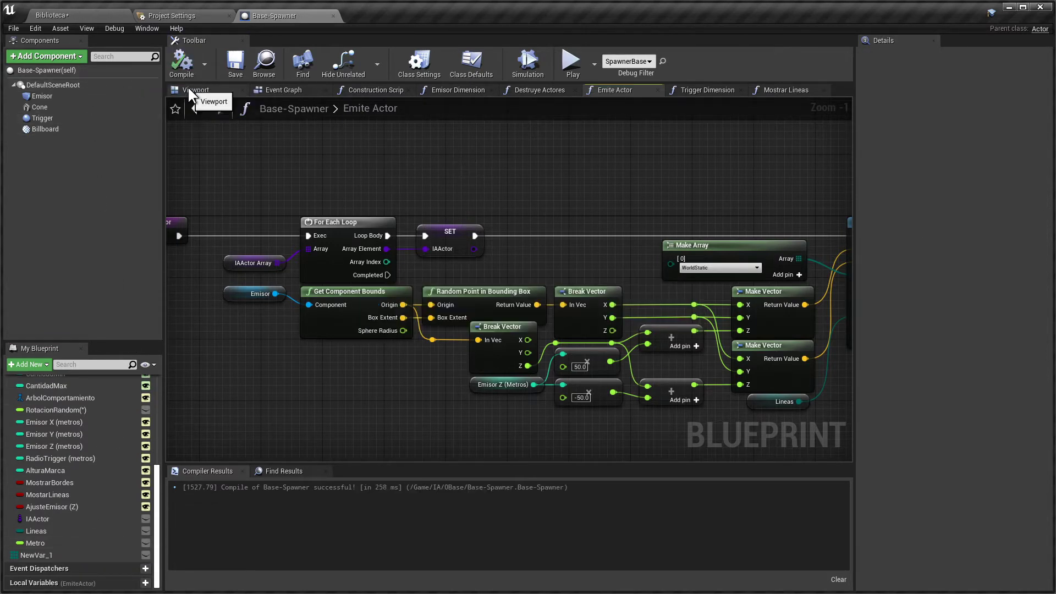
left_click(61, 12)
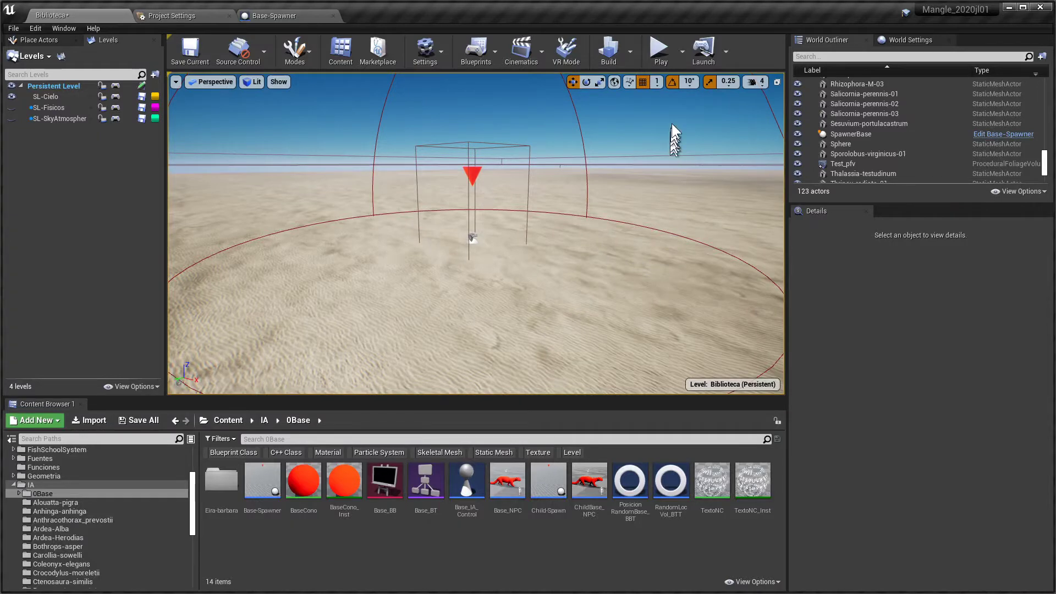
- Play-test the level from above the dome to see lizards spawn with red markers, then reopen Base-Spawner
left_click(660, 49)
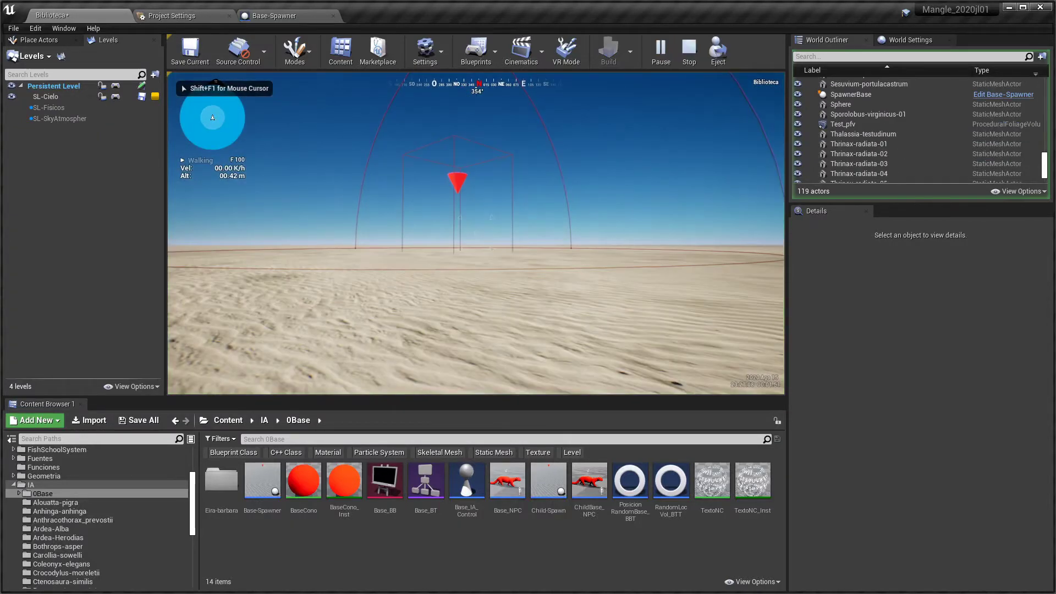
key("space")
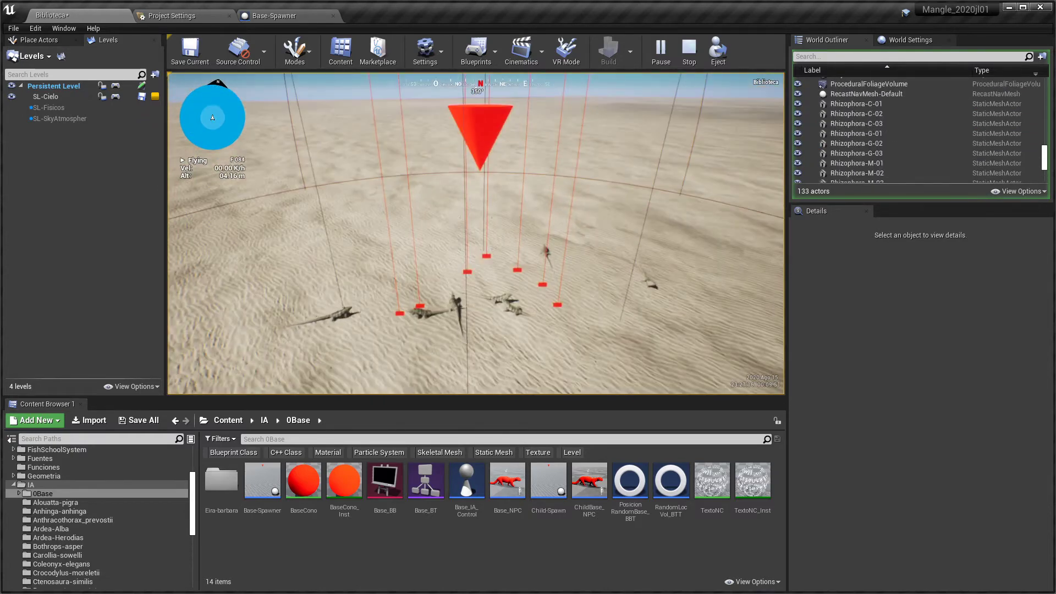
key("Escape")
left_click(283, 17)
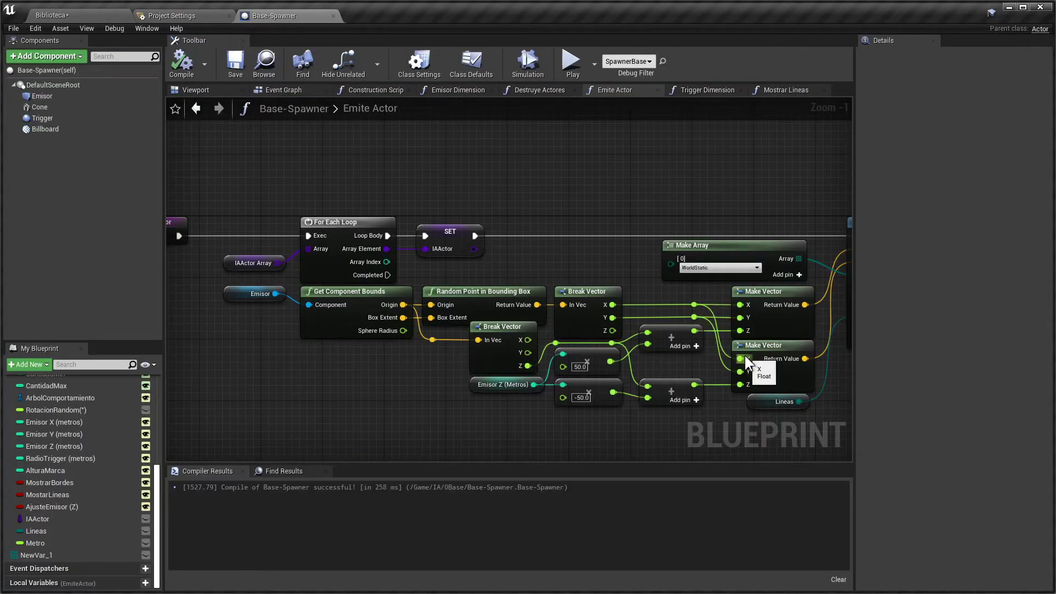
right_click_drag(745, 355, 498, 338)
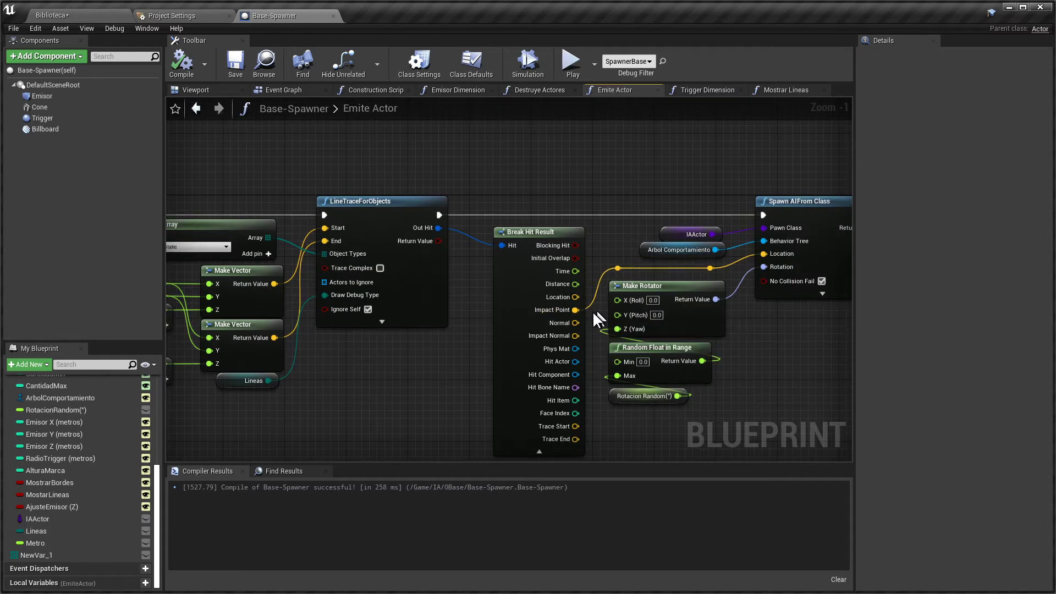
right_click_drag(596, 319, 510, 270)
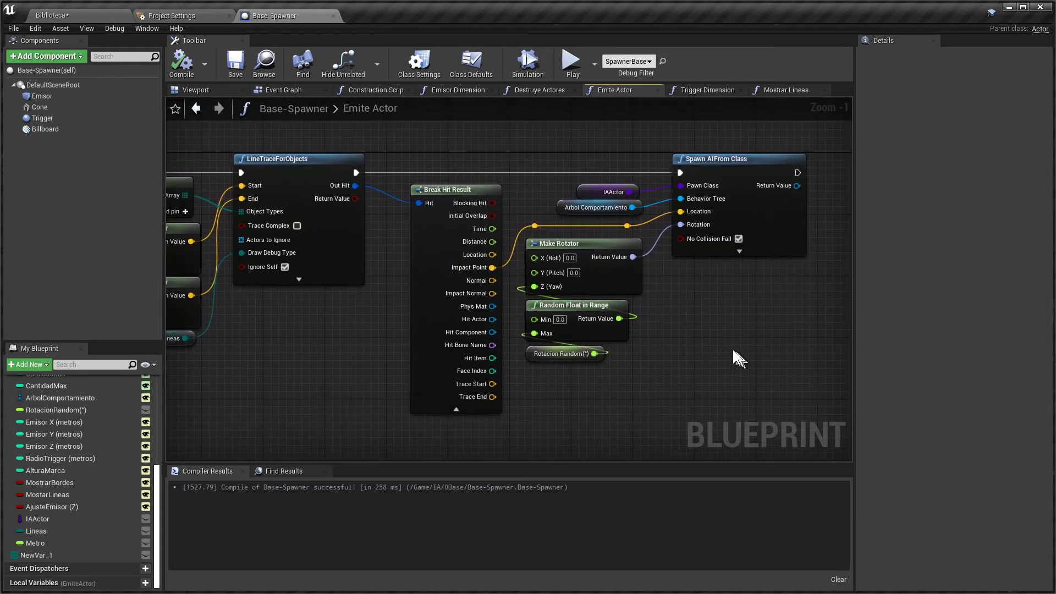
right_click_drag(700, 320, 610, 330)
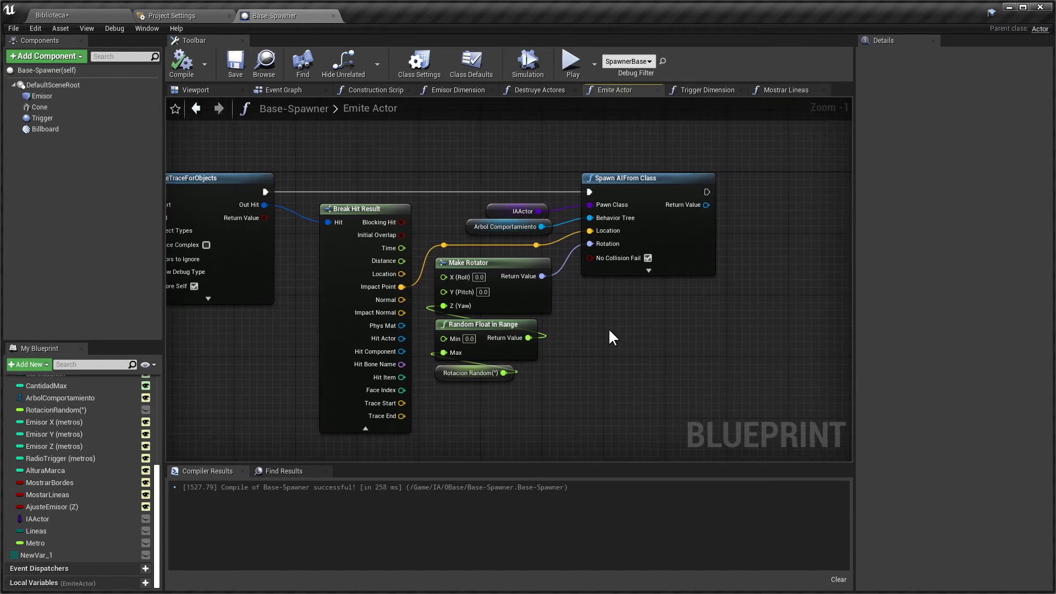
left_click(642, 181)
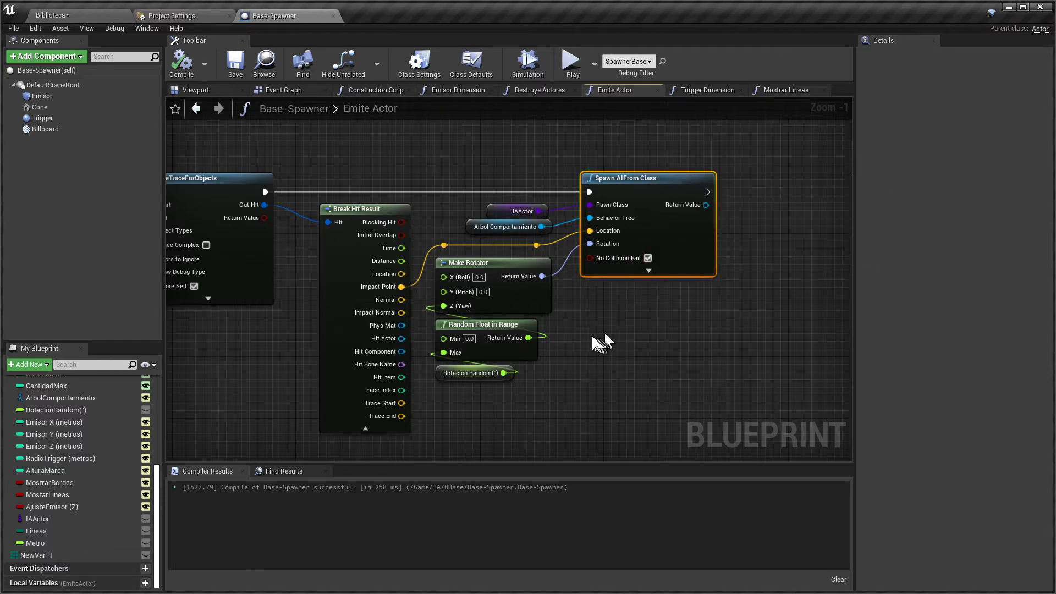
left_click(489, 208)
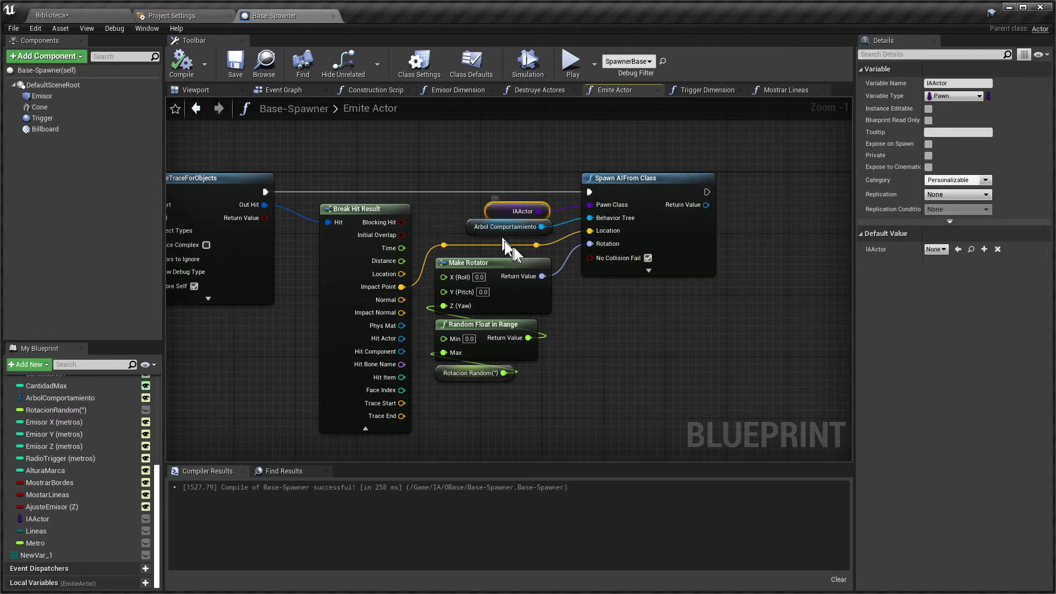
mouse_move(489, 208)
right_mouse_down()
mouse_move(457, 209)
mouse_move(592, 216)
mouse_move(535, 269)
right_mouse_up()
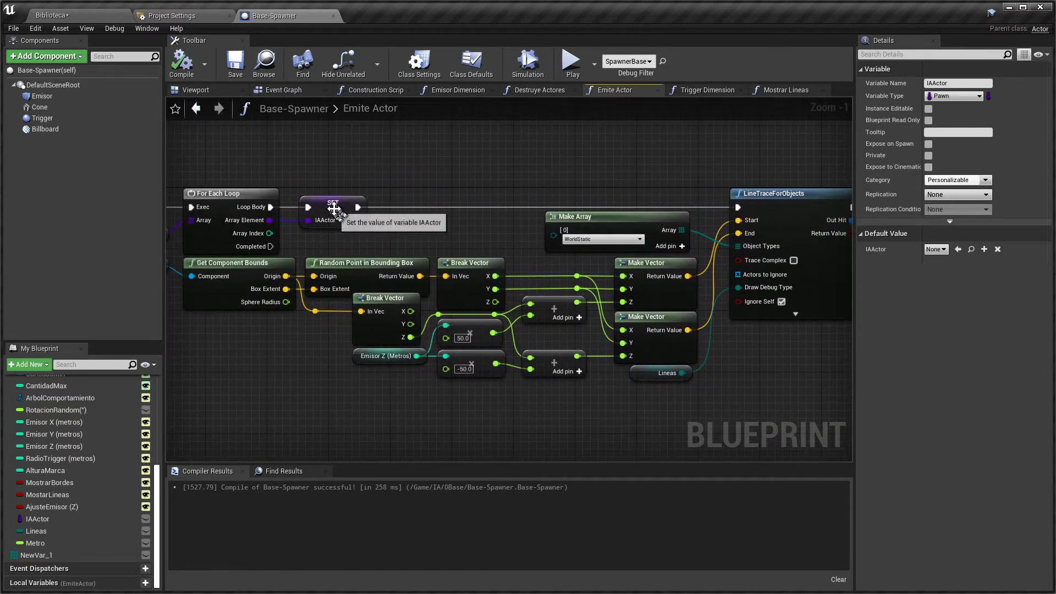
left_click(335, 212)
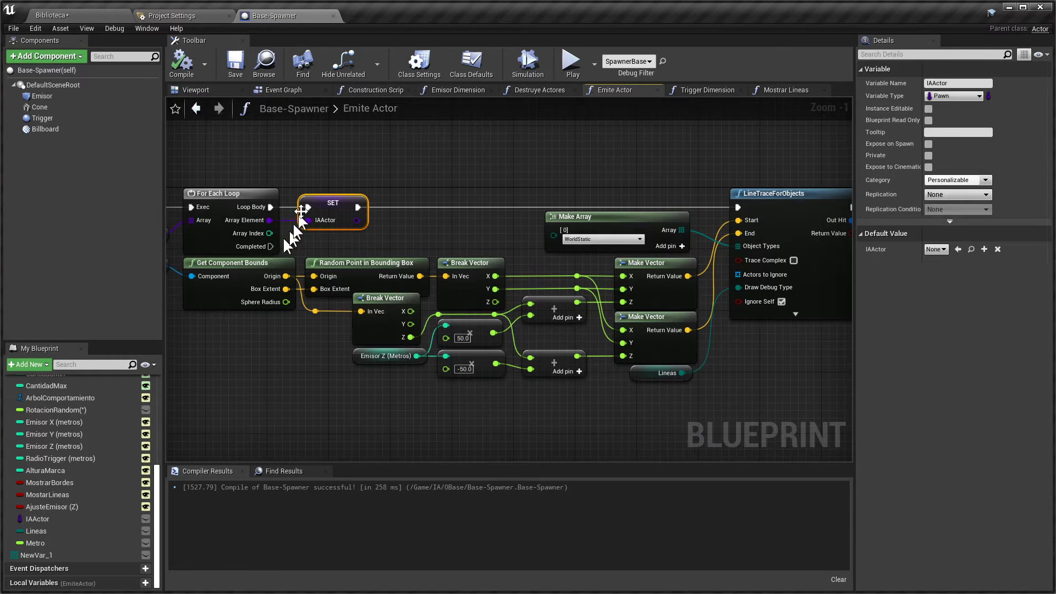
right_click_drag(728, 318, 411, 313)
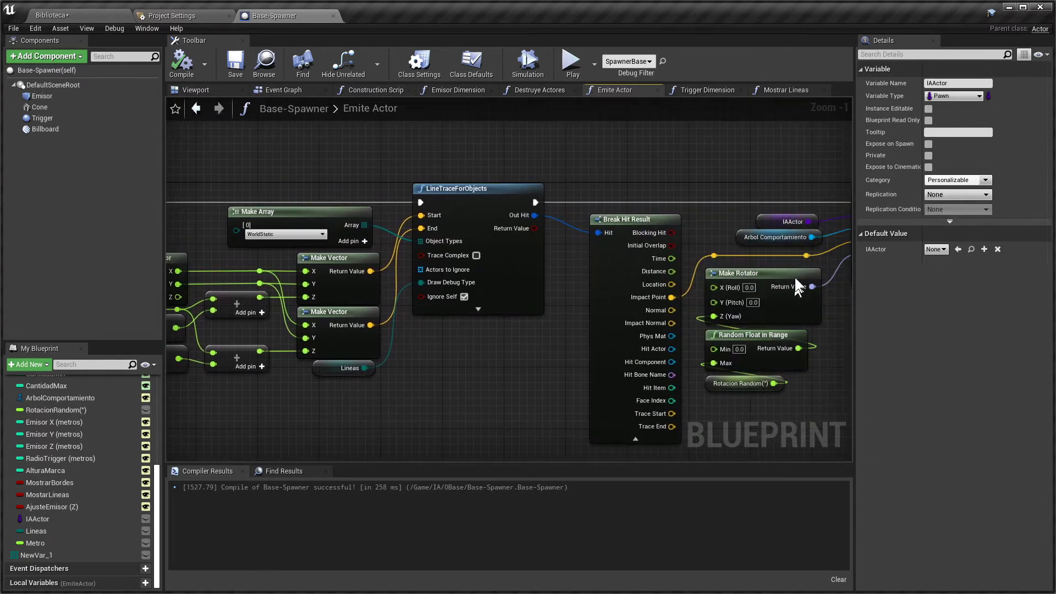
right_click_drag(797, 259, 665, 260)
left_click(678, 222)
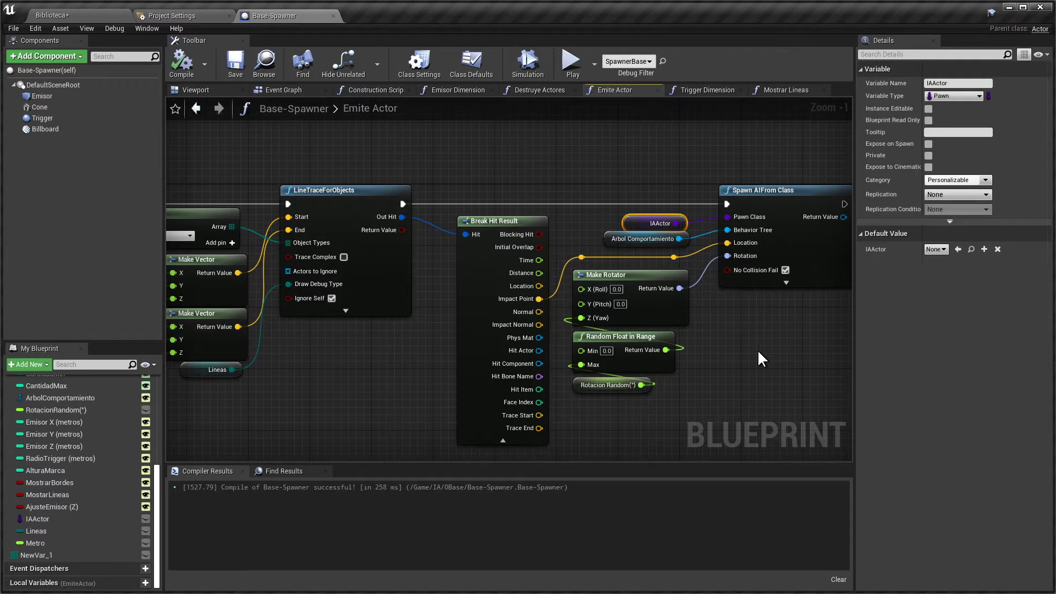
- After framing SpawnerBase in the level, make RotacionRandom instance-editable and compile and save Base-Spawner
left_click(589, 392)
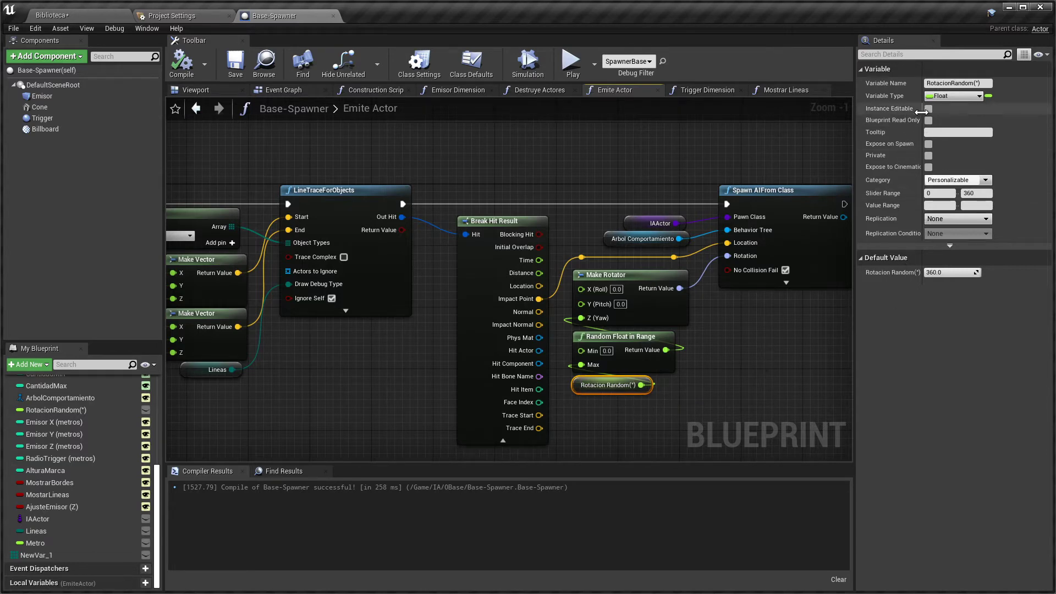
left_click(80, 16)
left_click(487, 142)
key("f")
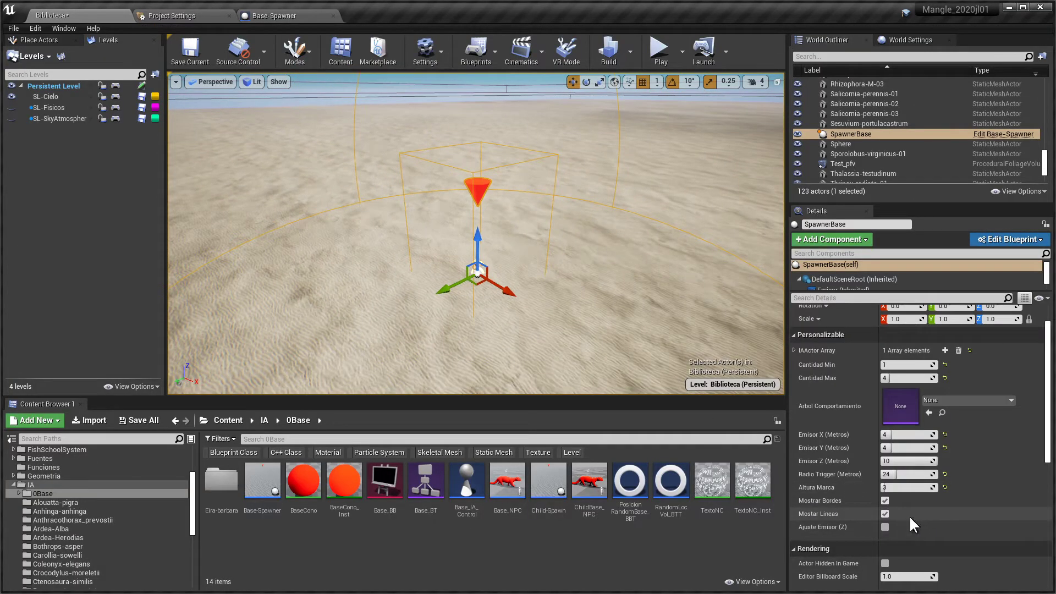
left_click(277, 16)
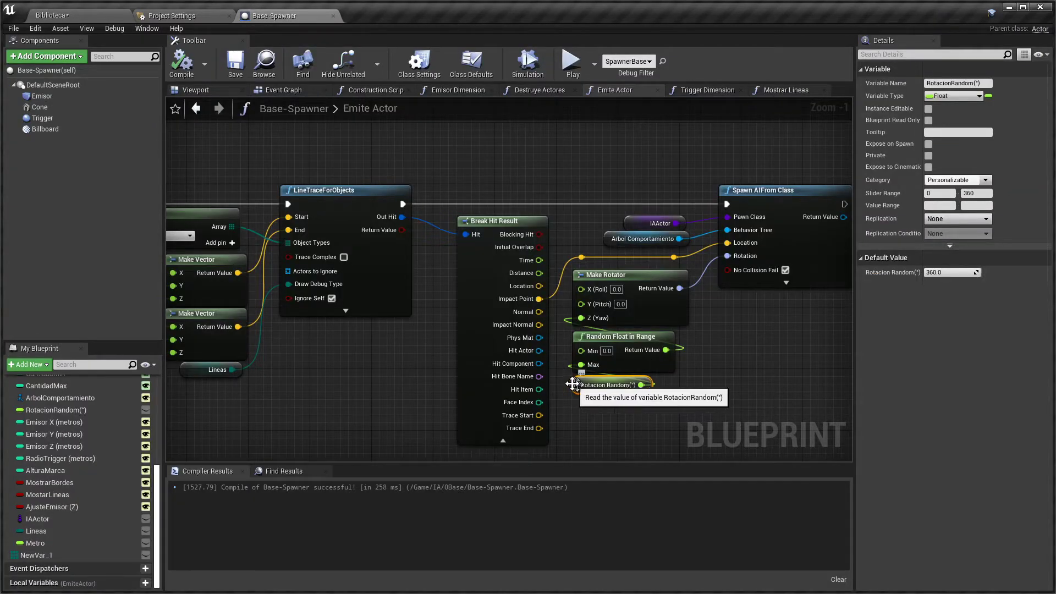
left_click(928, 108)
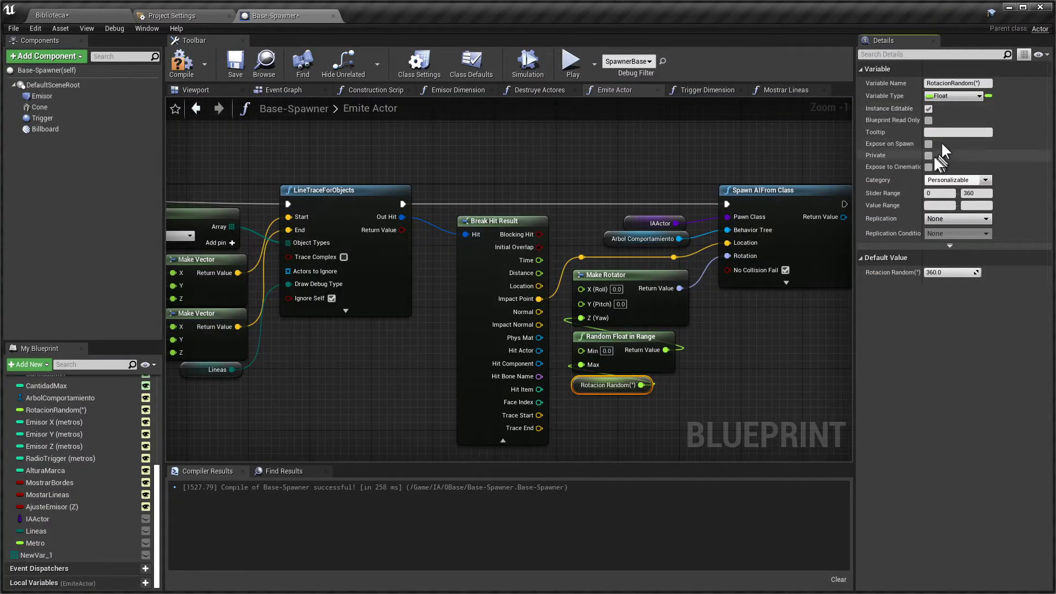
left_click(178, 63)
- Set Rotacion Random to 0.0 on the SpawnerBase actor in the Biblioteca level
left_click(51, 15)
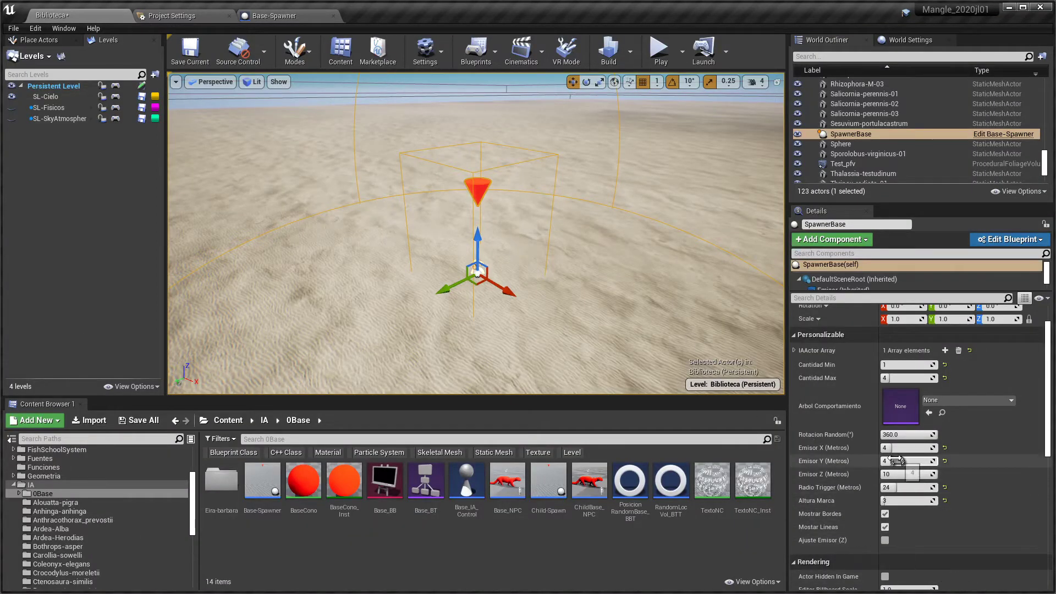
left_click(794, 350)
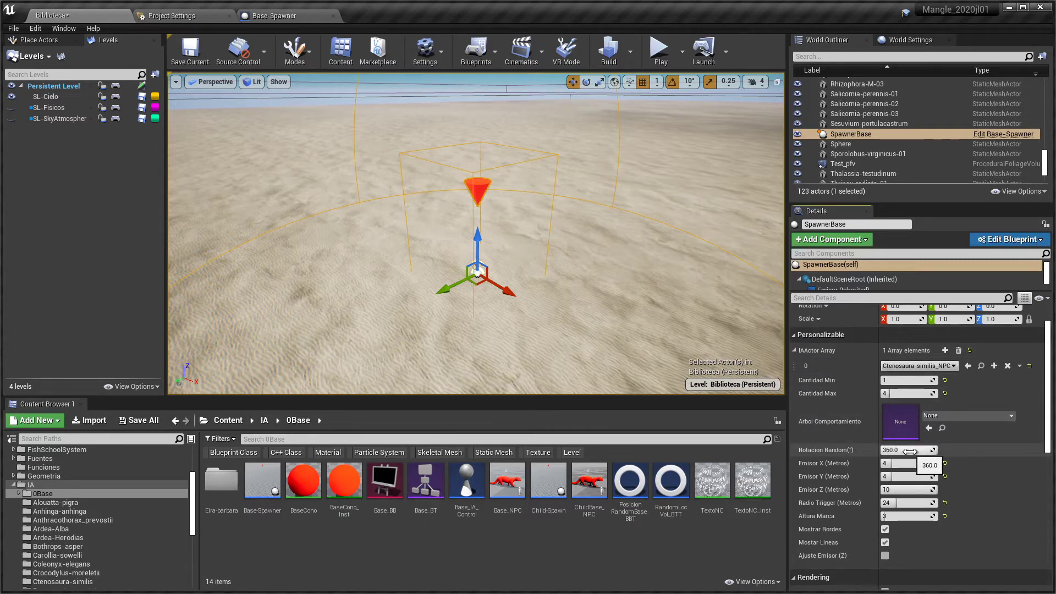
left_click_drag(910, 451, 882, 451)
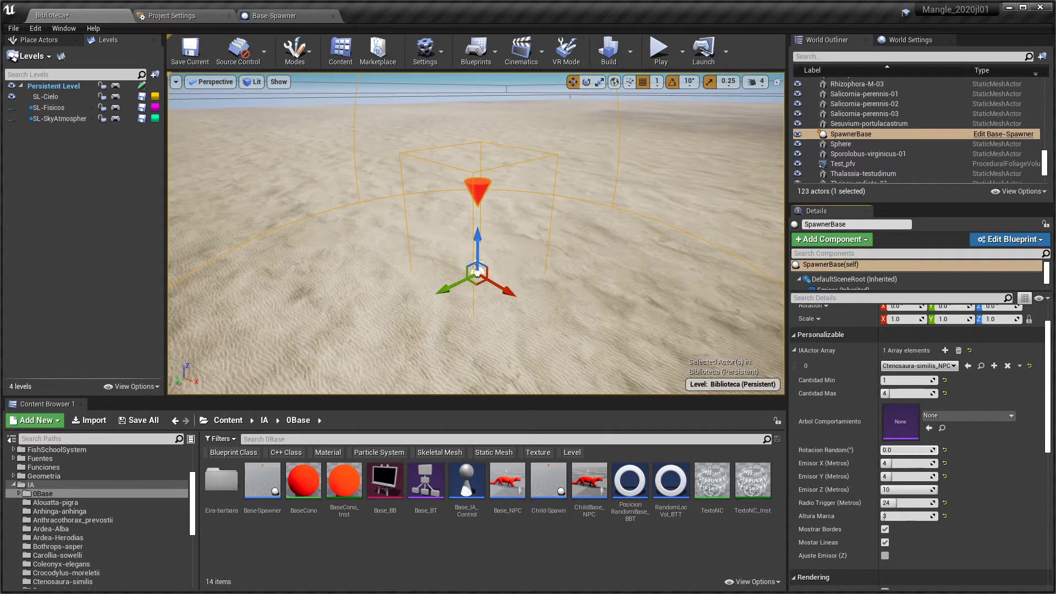
- Play-test with Rotacion Random at 0.0, flying up to watch the lizards spawn, then return to Base-Spawner
left_click(661, 49)
left_click(577, 267)
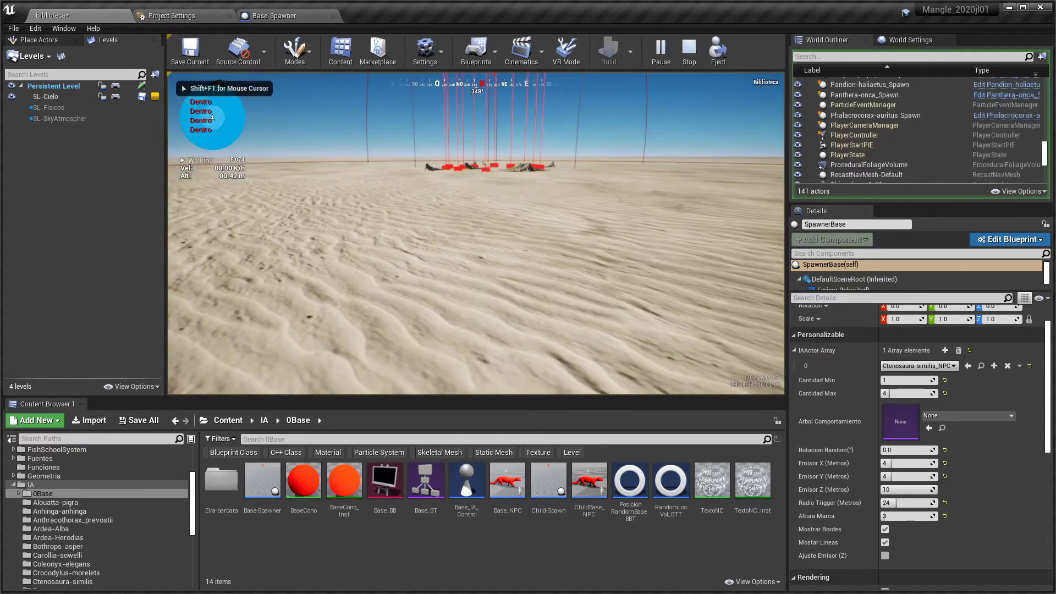
key("w")
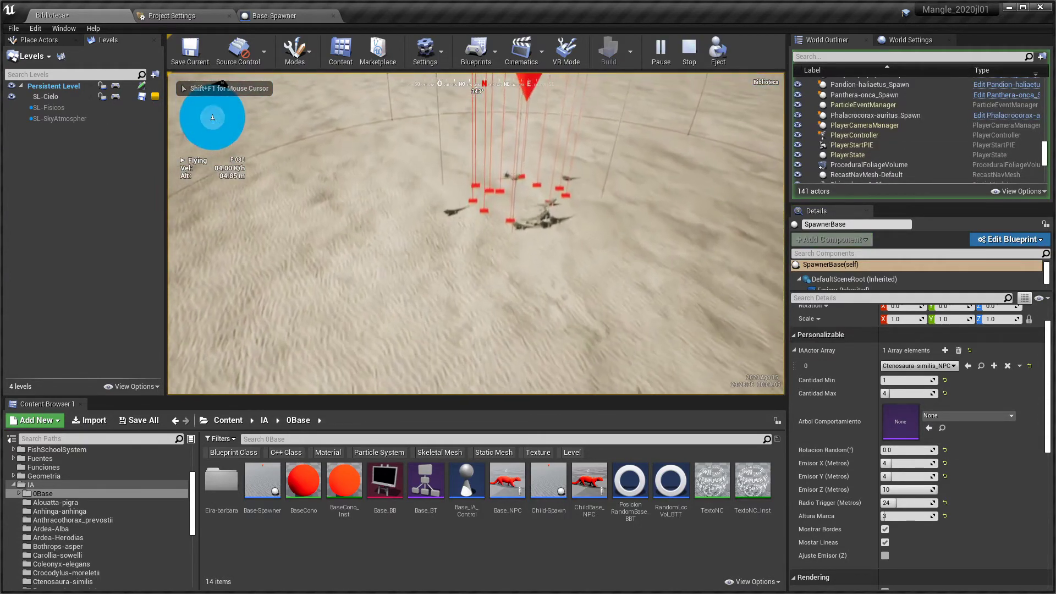
key("s")
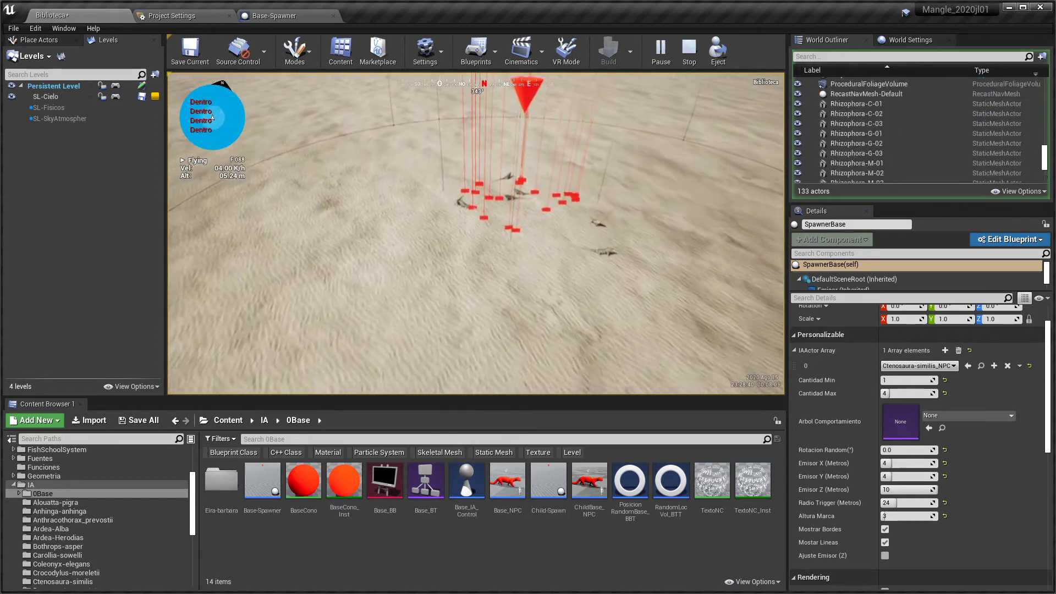
key("Escape")
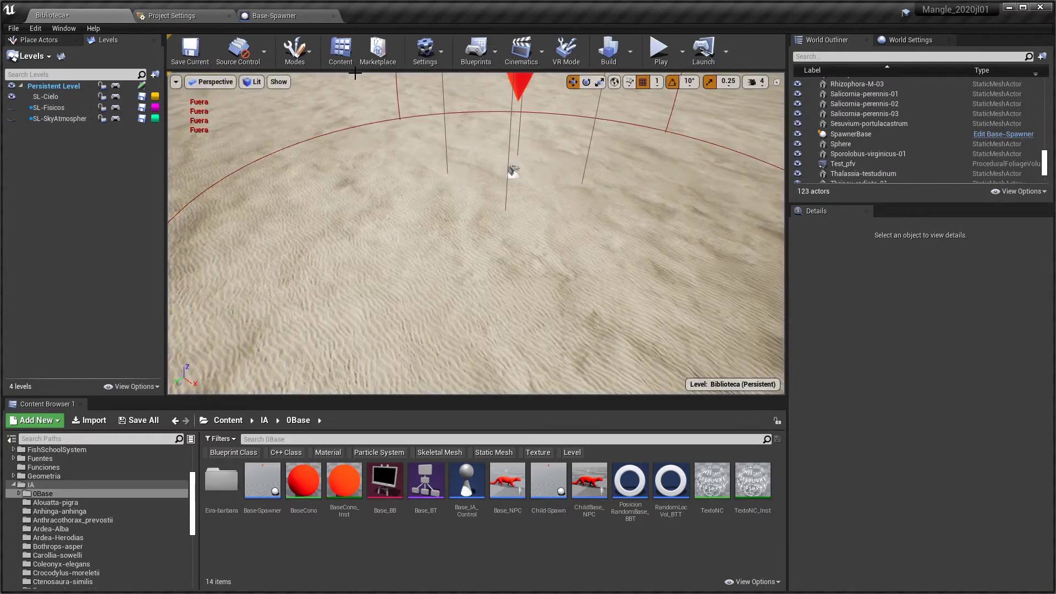
left_click(274, 16)
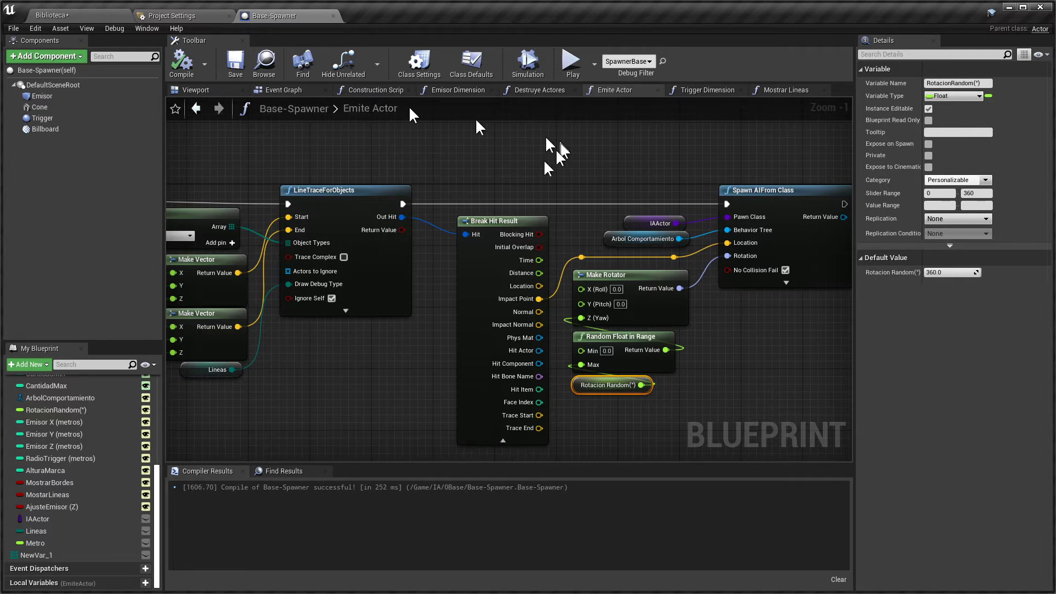
- From the Event Graph's Trigger block, open Destruye Actores, a For Each Loop over IAActor Array calling DestroyActor
left_click(271, 90)
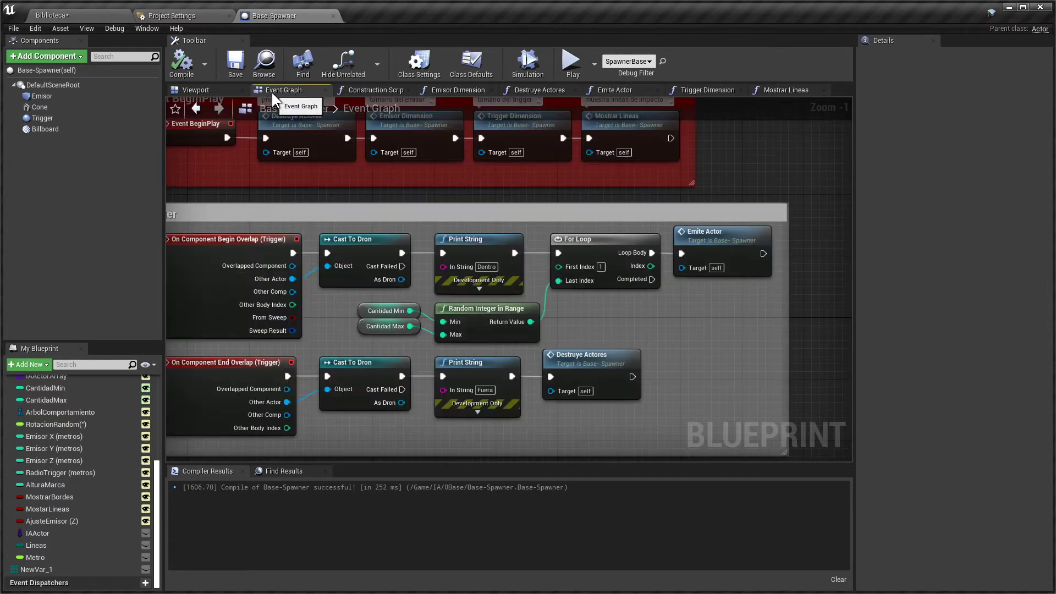
right_click_drag(471, 213, 566, 326)
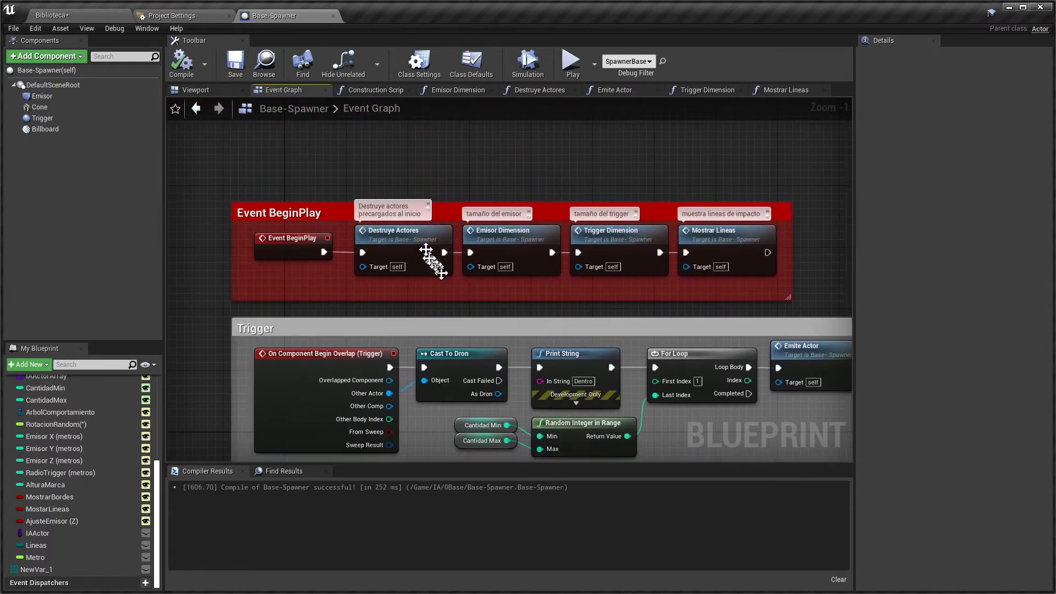
right_click_drag(423, 248, 339, 214)
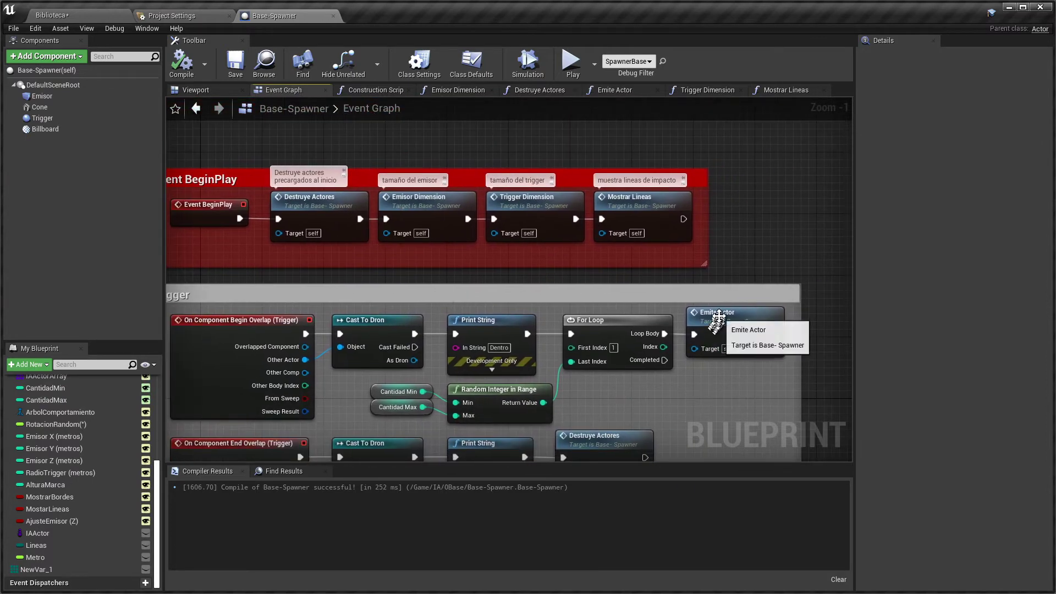
right_click_drag(717, 322, 728, 319)
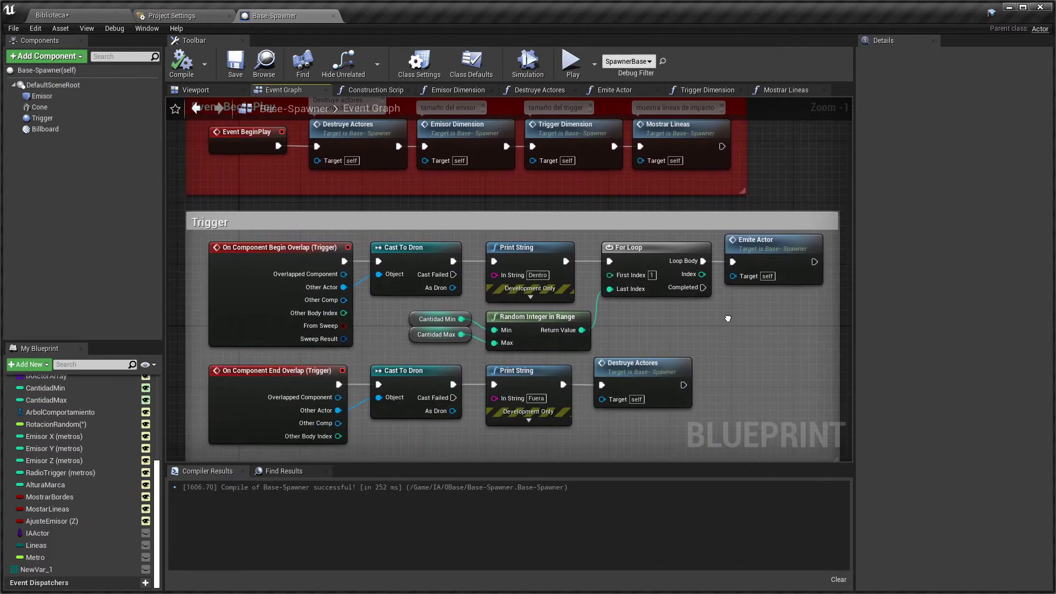
double_click(639, 370)
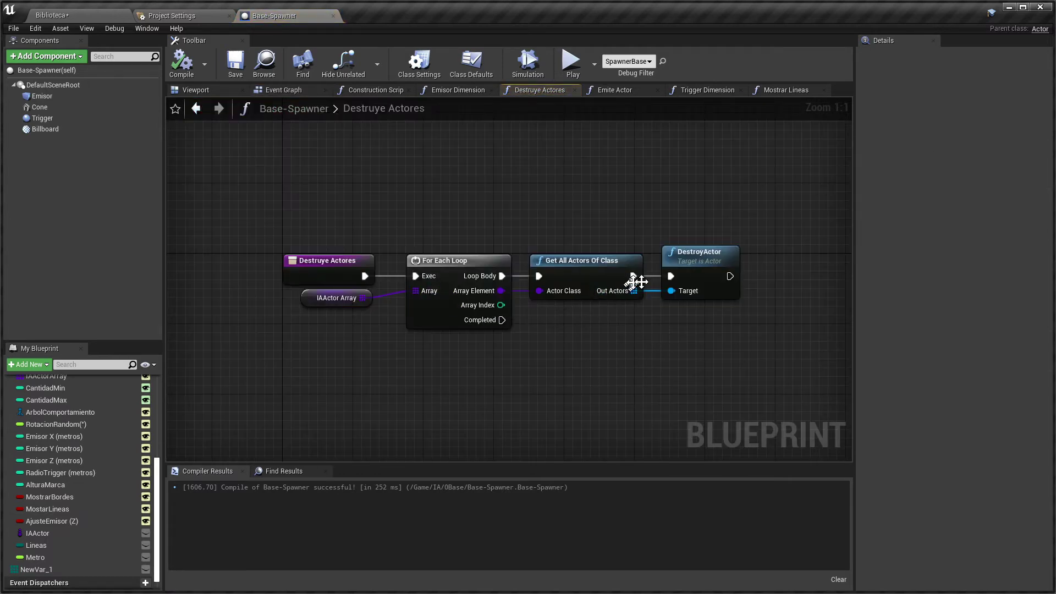
left_click(332, 302)
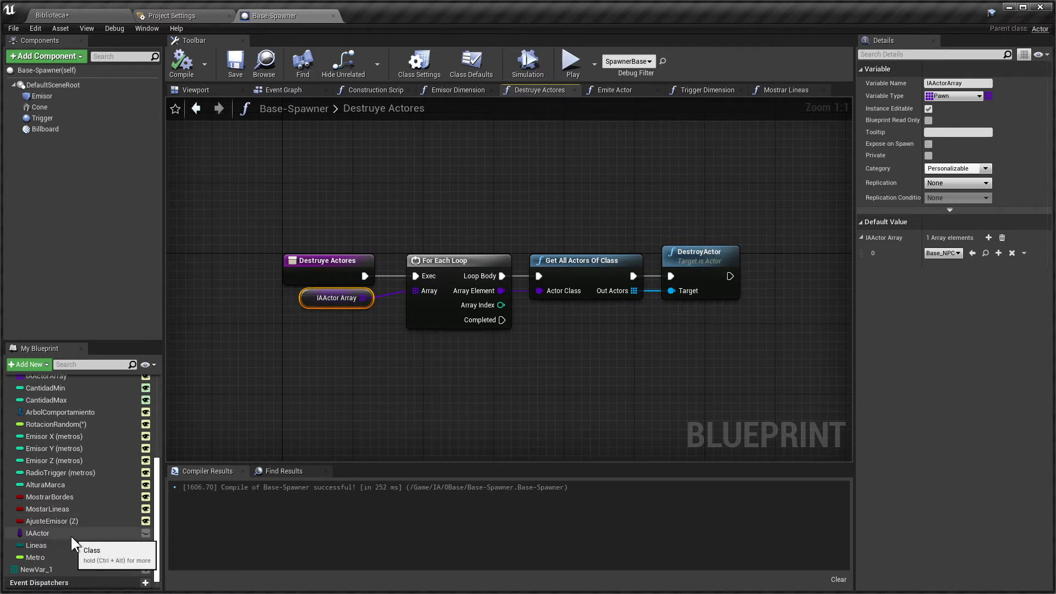
scroll(73, 543, "up", 5)
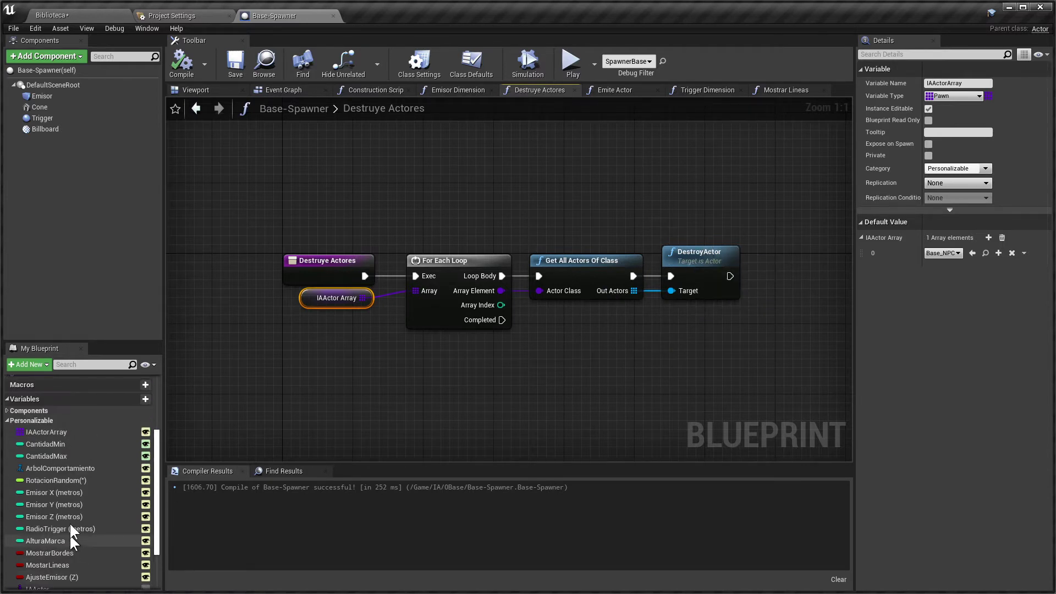
left_click(54, 421)
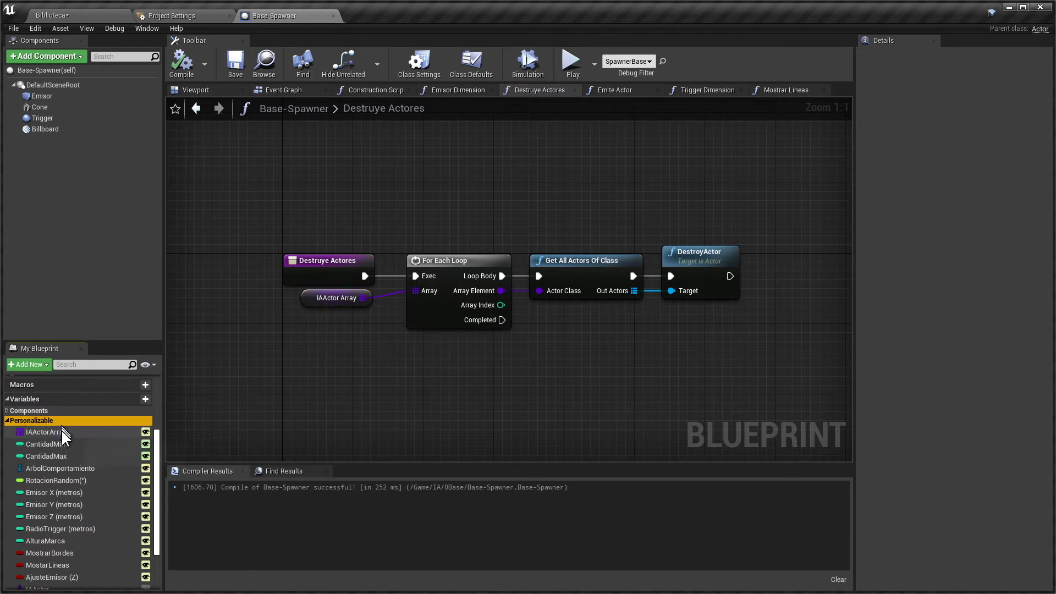
left_click(53, 433)
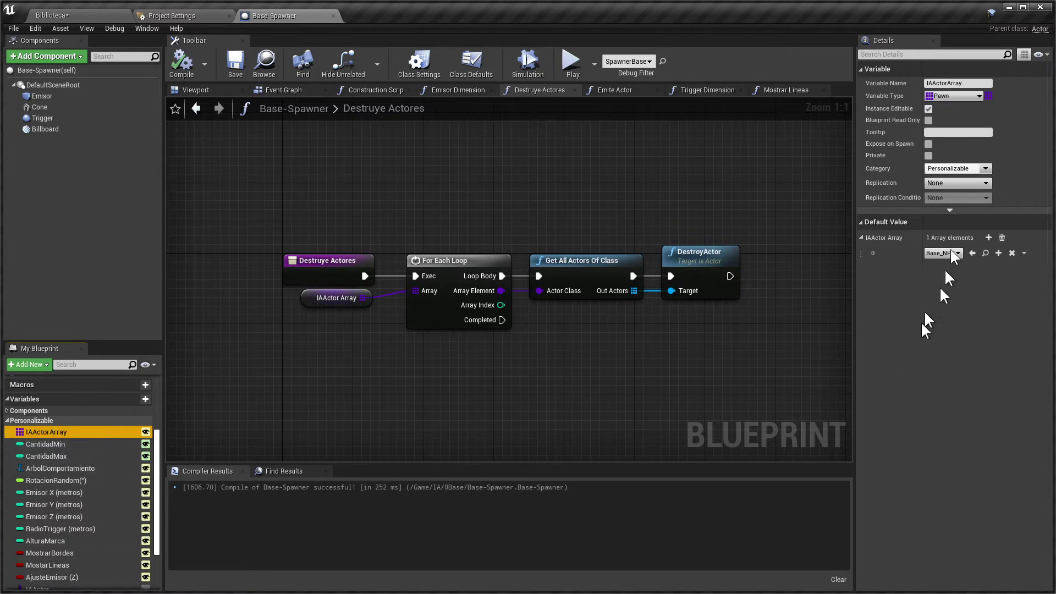
left_click(984, 171)
left_click(958, 186)
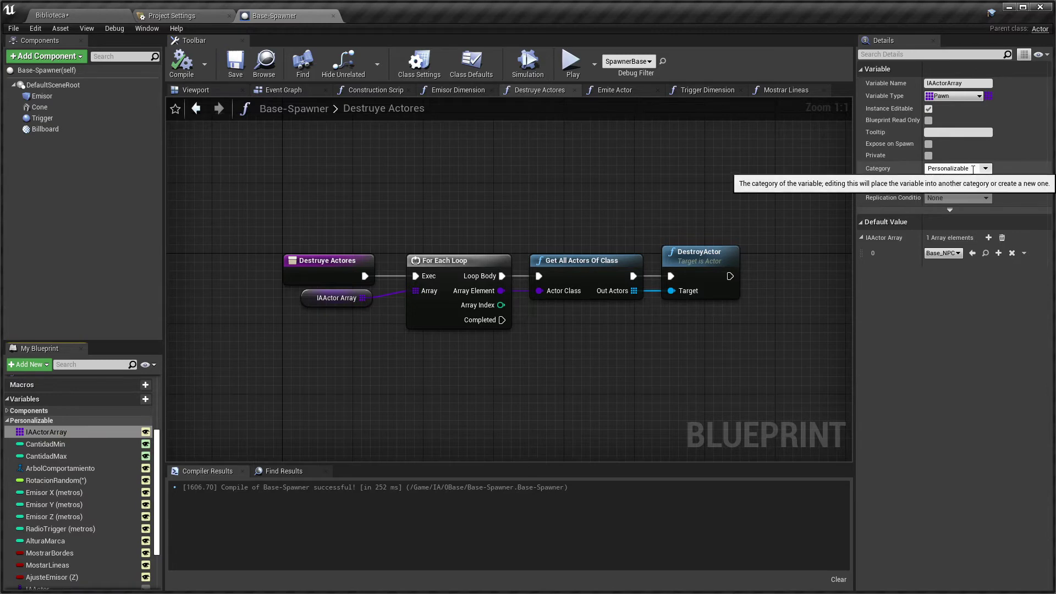
left_click(70, 15)
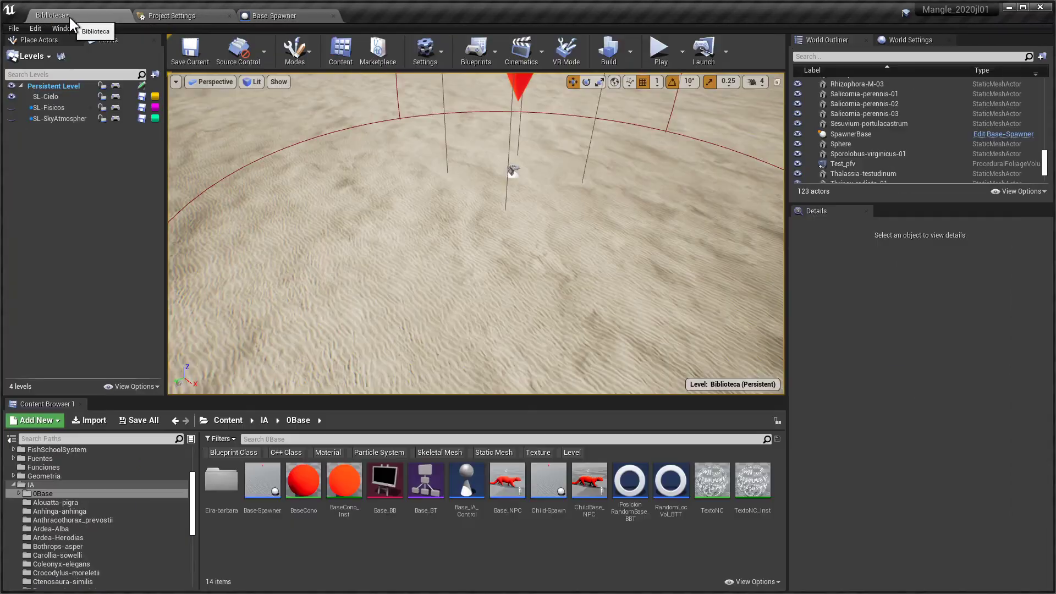
left_click(526, 96)
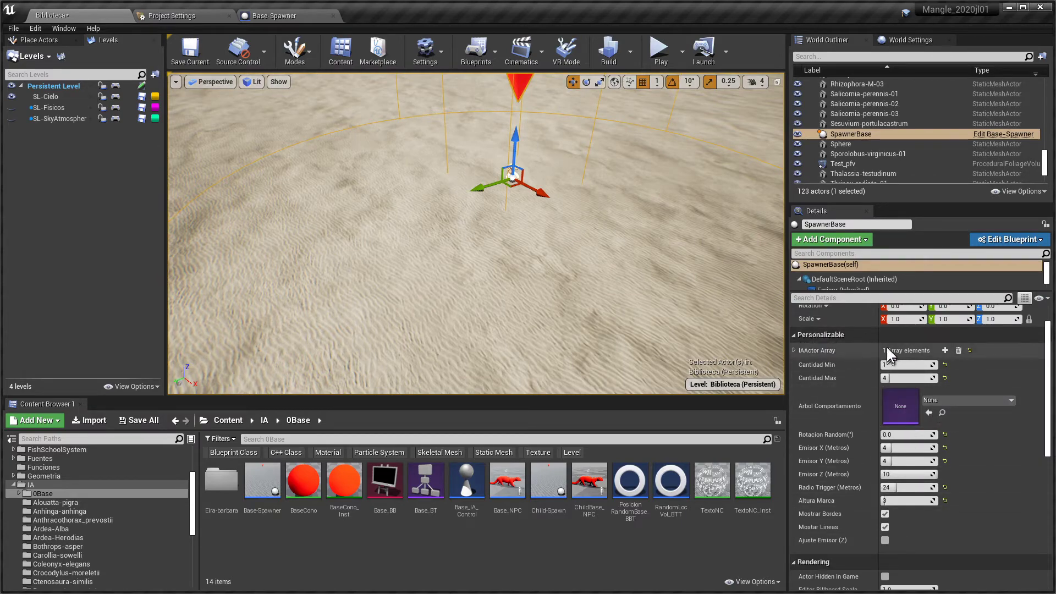
left_click(268, 15)
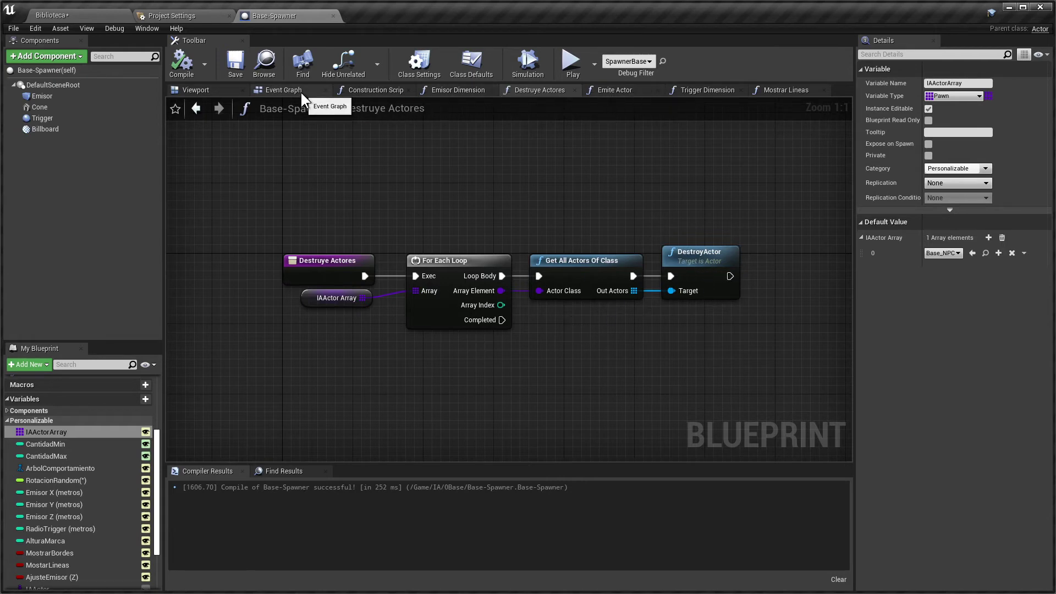
- Locate the Emisor Dimension node in the Event Graph and open its function graph
left_click(306, 108)
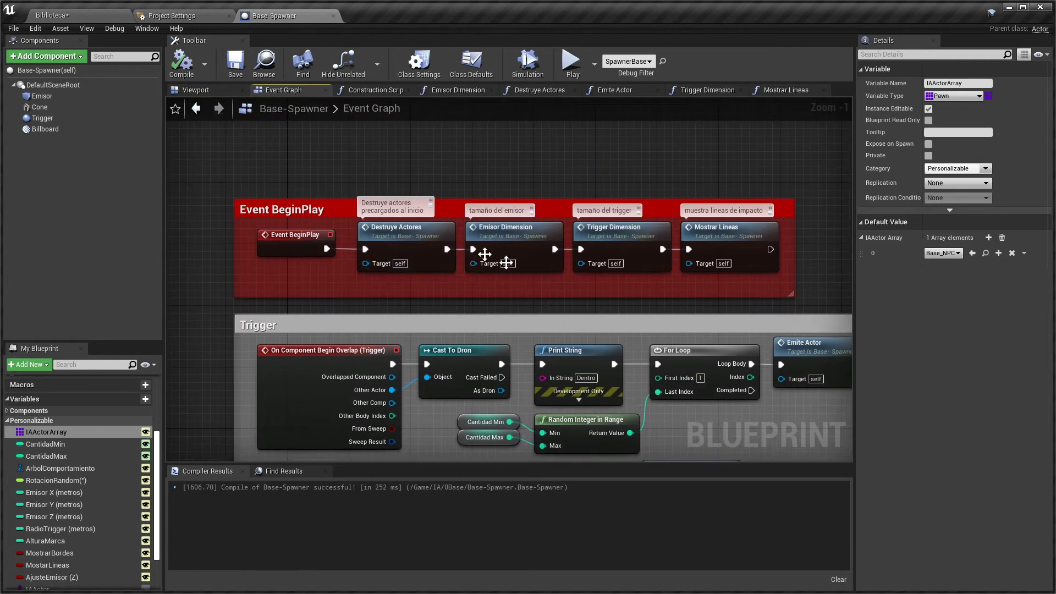
scroll(97, 494, "up", 2)
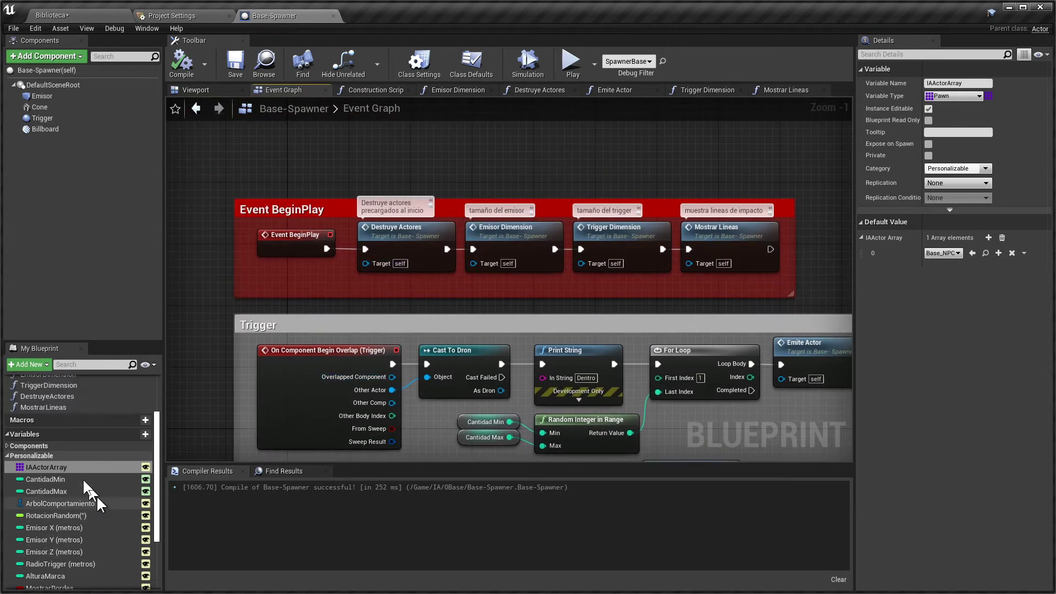
scroll(54, 467, "up", 4)
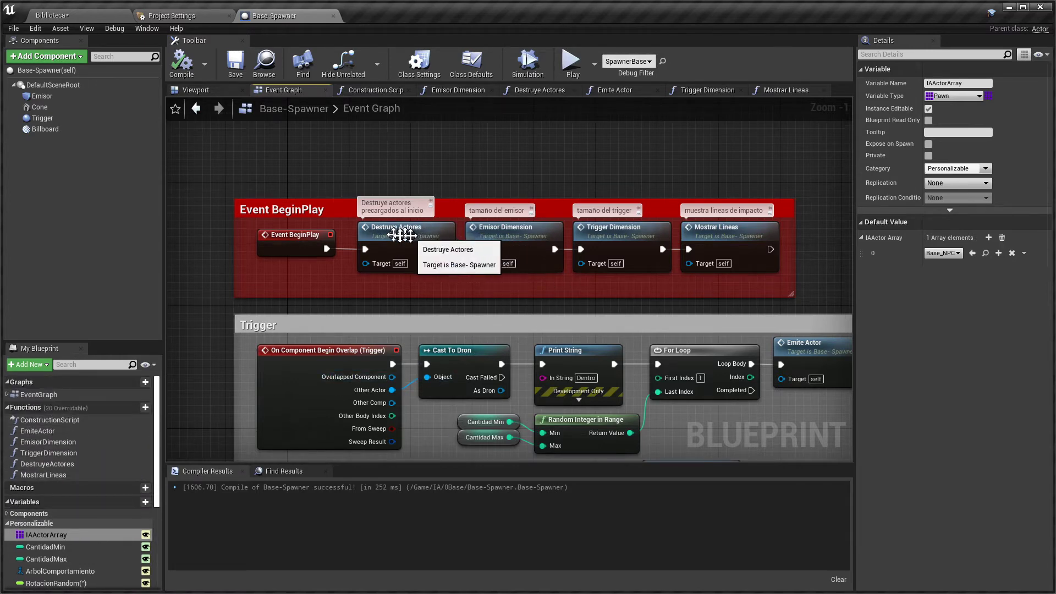
double_click(521, 227)
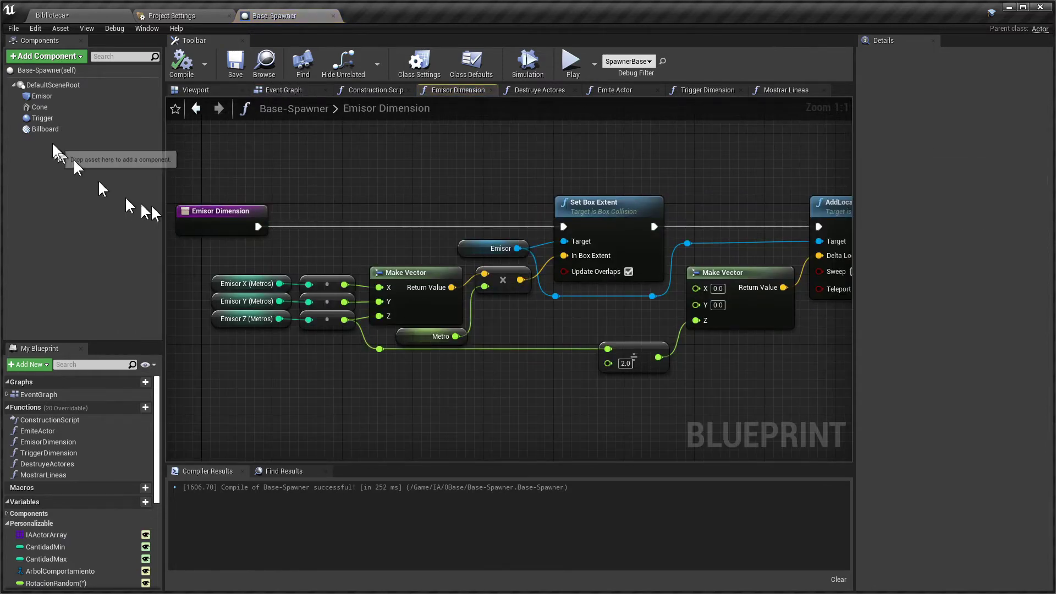
- Search the Emisor component's actions for 'set box', dismiss the list, and select the Emisor X/Y/Z nodes
left_click(43, 97)
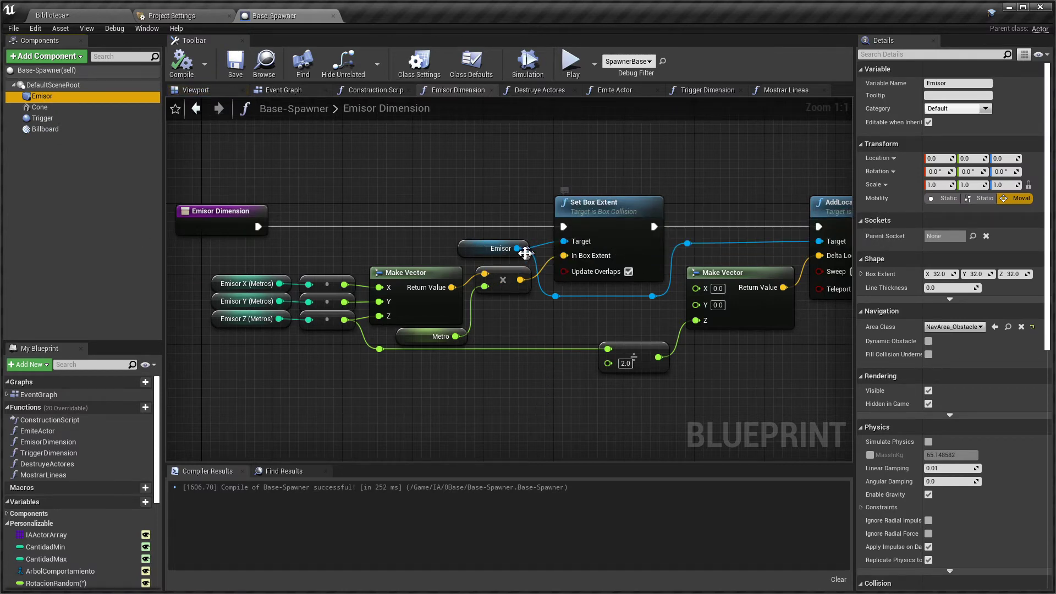
left_click_drag(518, 248, 577, 150)
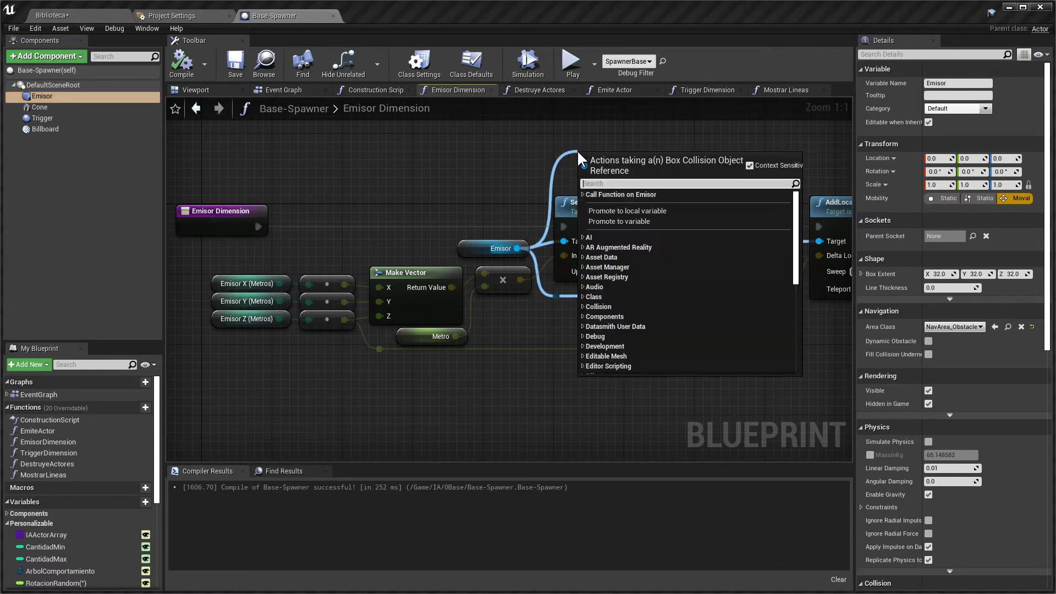
type("set box")
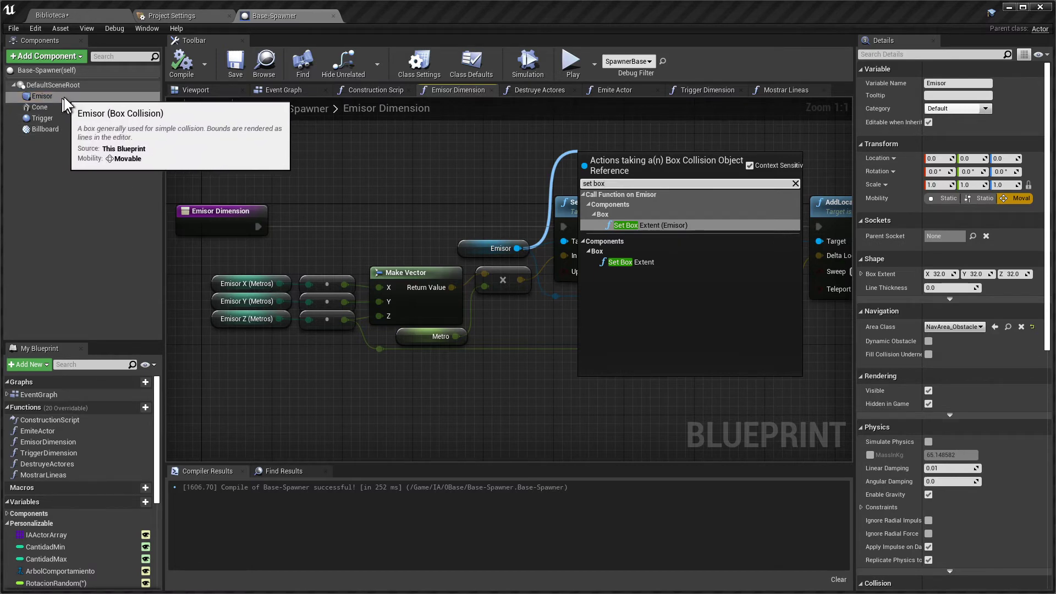
left_click(65, 97)
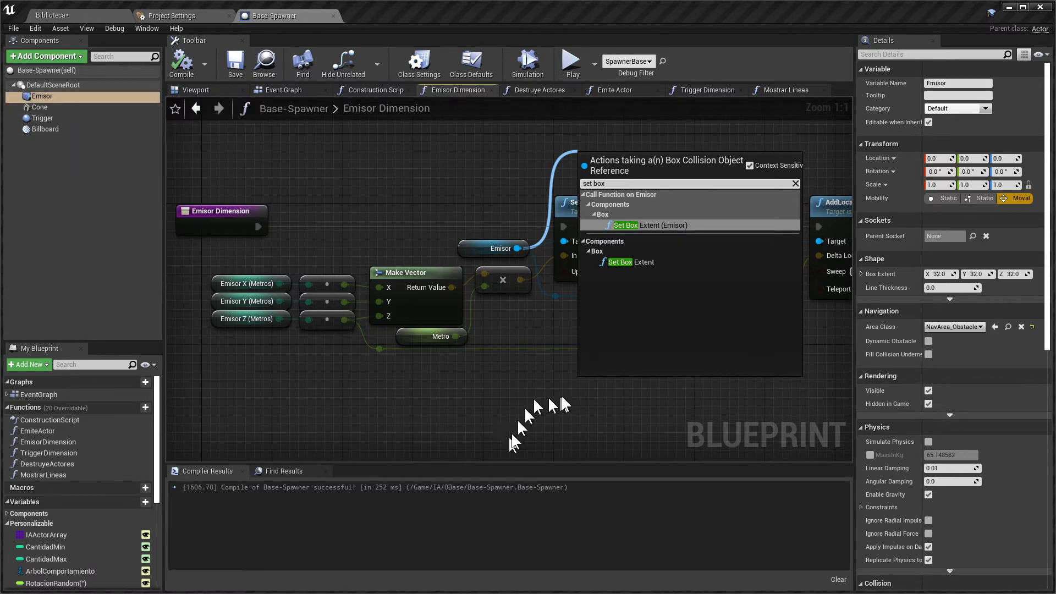
key("Return")
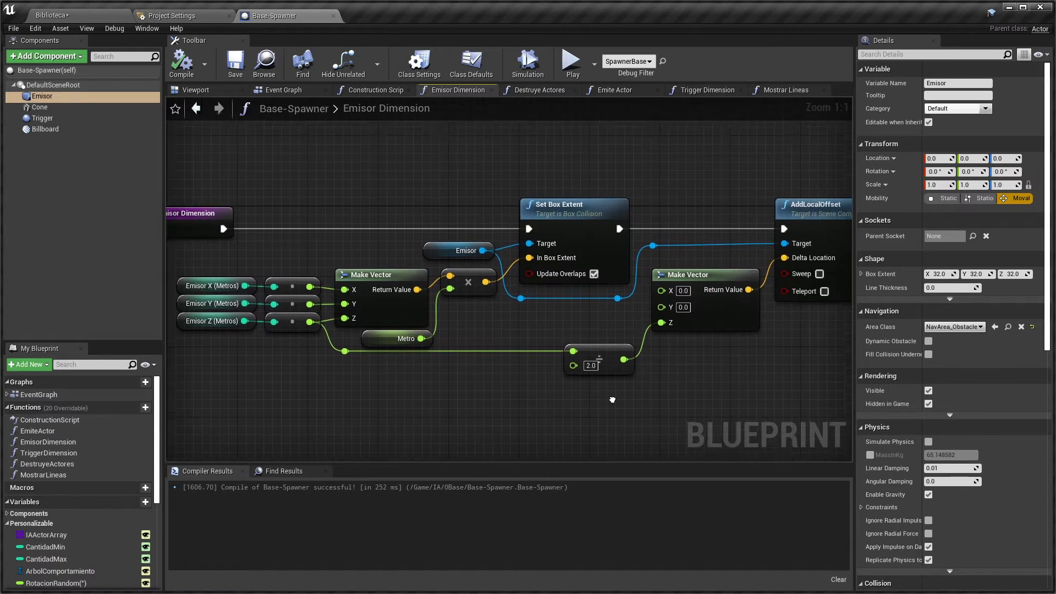
left_click_drag(213, 275, 300, 352)
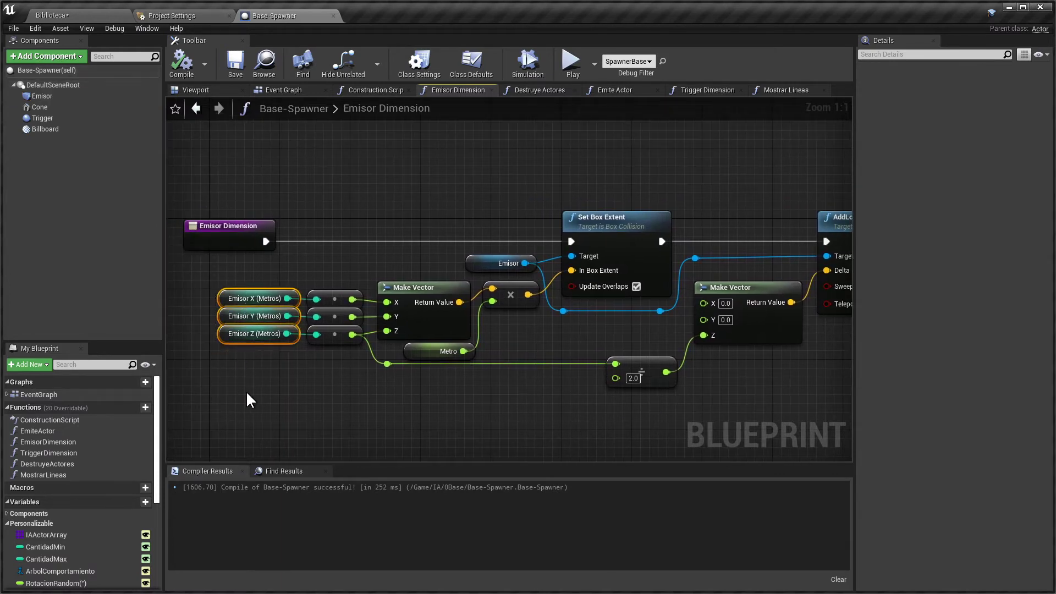
- Rewire Emisor X (Metros) into Make Vector X through the integer-to-float conversion, then check Metro's 50.0 default
left_click(221, 295)
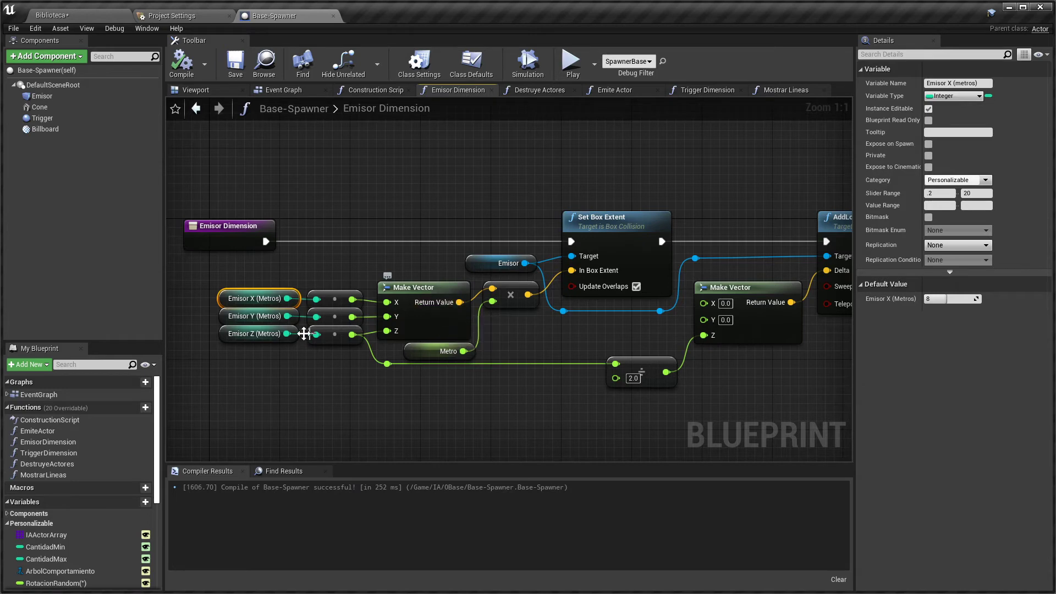
left_click_drag(287, 299, 386, 302)
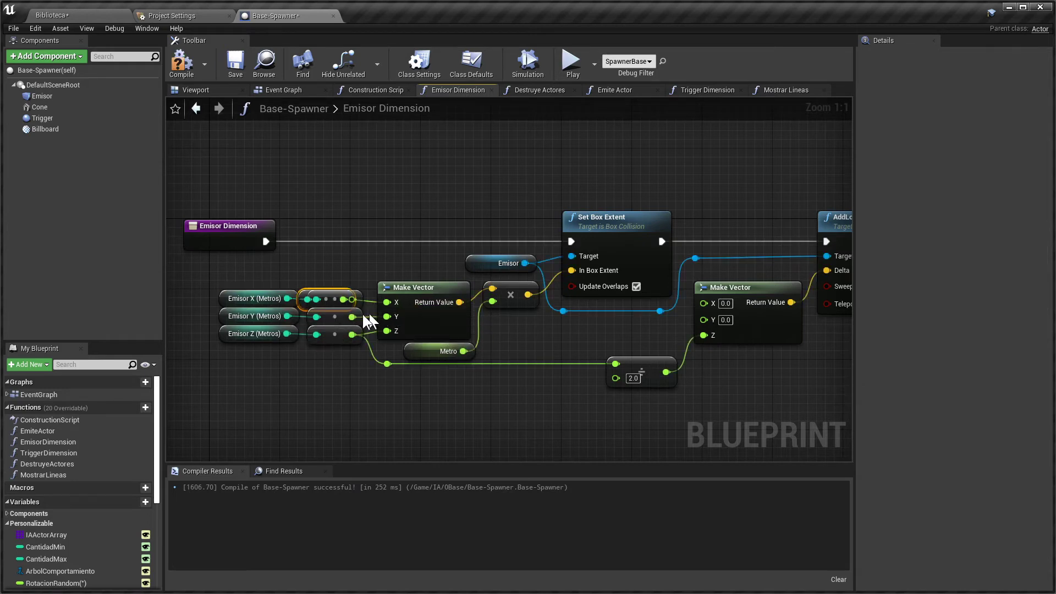
right_click(335, 265)
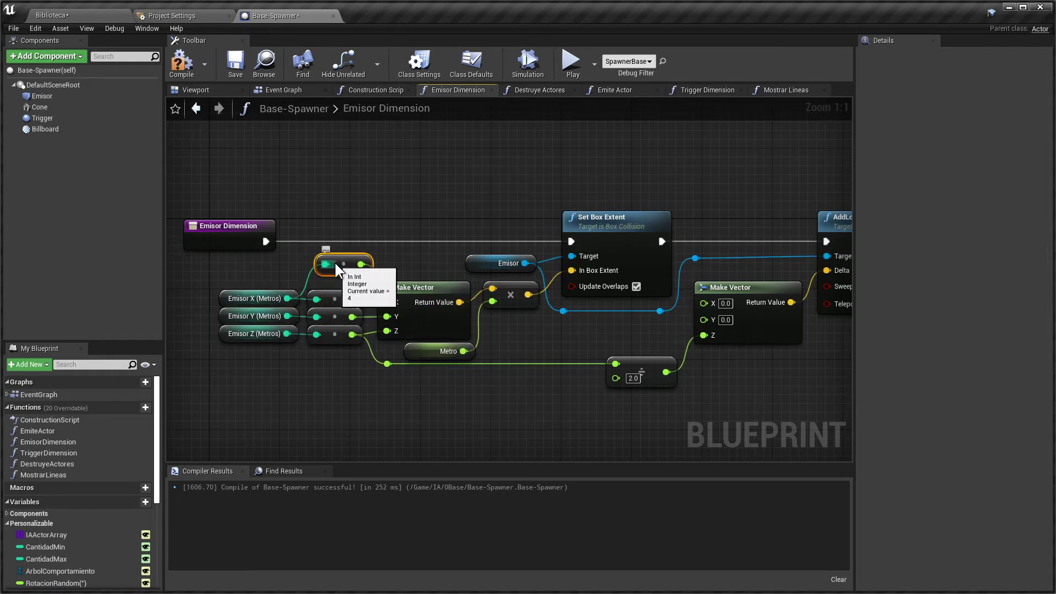
left_click(337, 275)
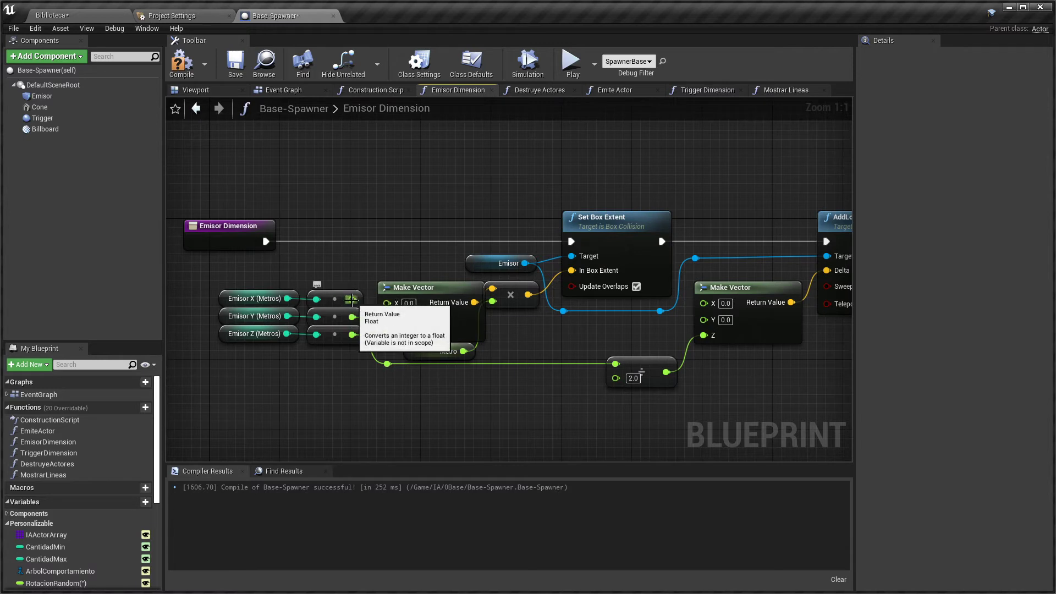
left_click_drag(352, 298, 387, 302)
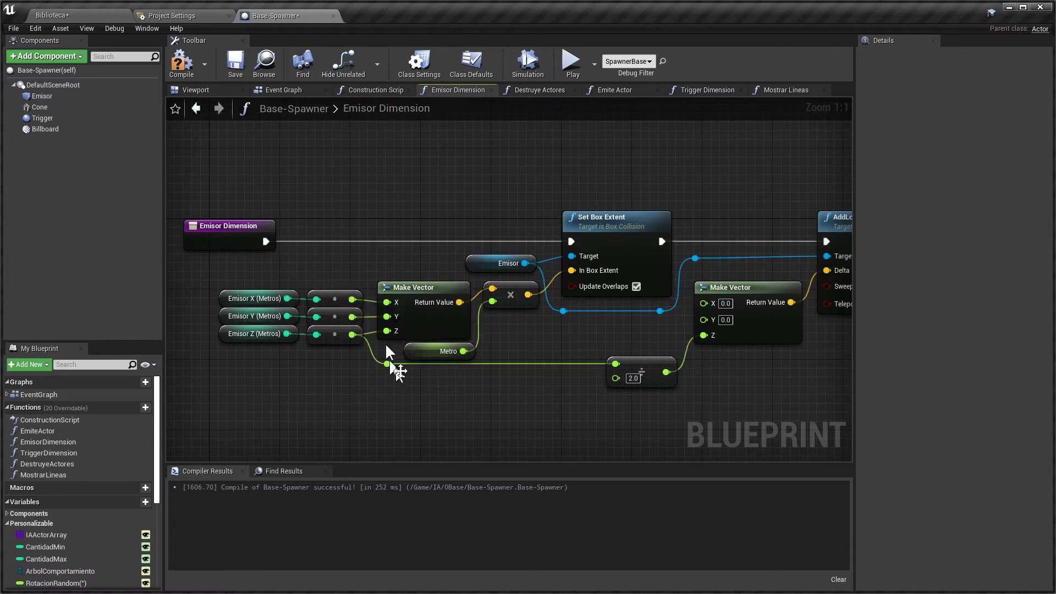
left_click(424, 358)
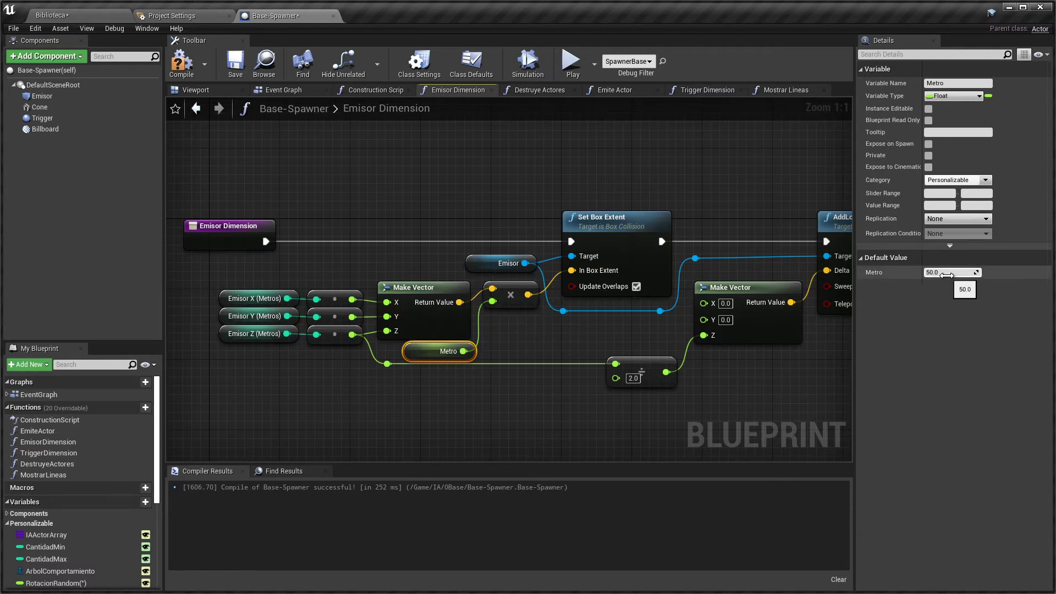
- Set SpawnerBase's Radio Trigger (Metros) to 27 in Details, then go back to the Emisor Dimension graph
left_click(79, 15)
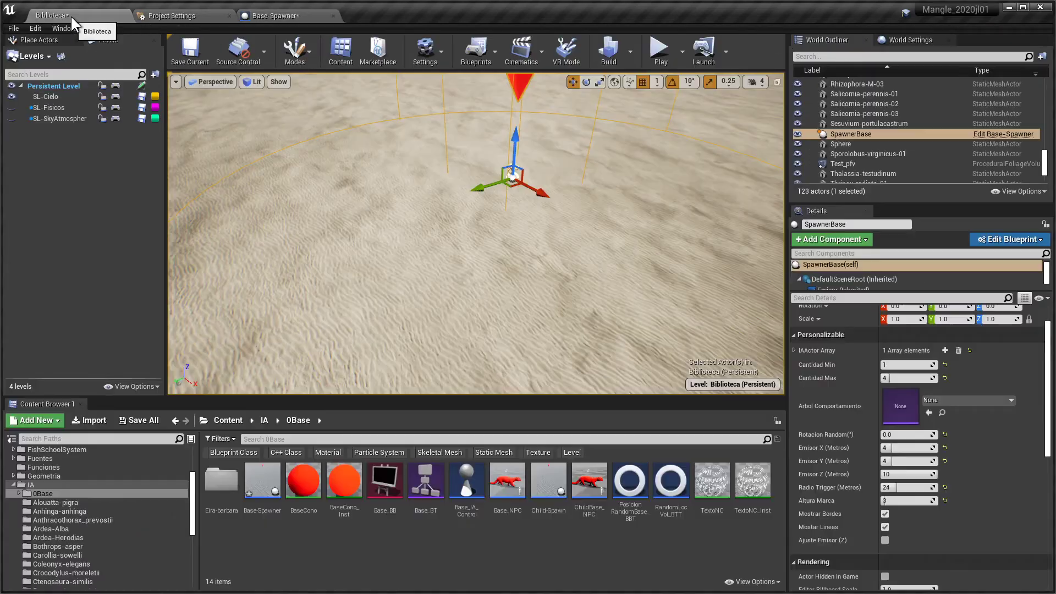
mouse_move(615, 259)
right_mouse_down()
mouse_move(614, 236)
mouse_move(509, 181)
right_mouse_up()
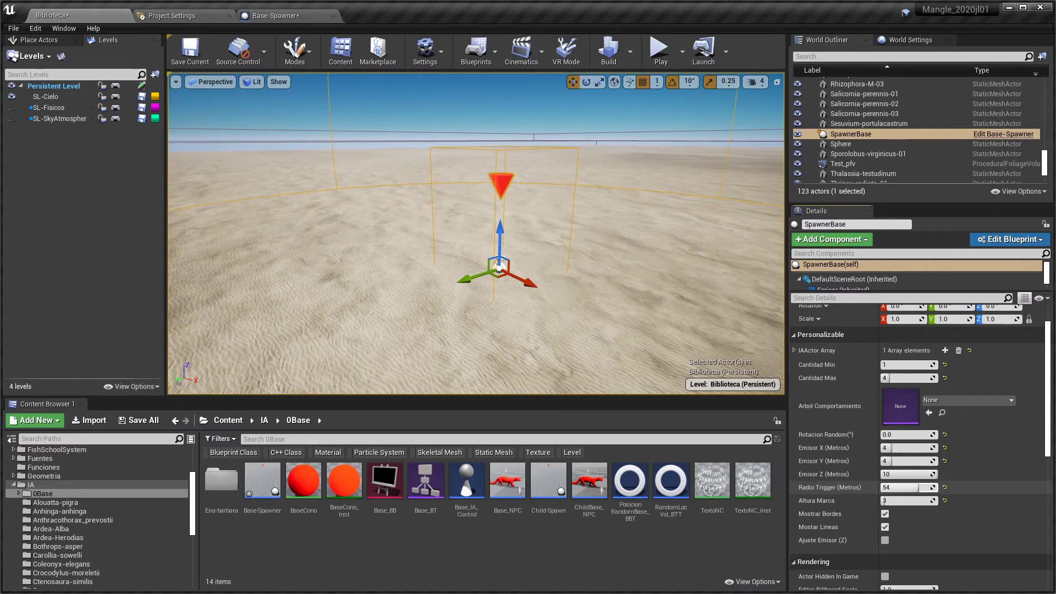
left_click_drag(907, 487, 898, 487)
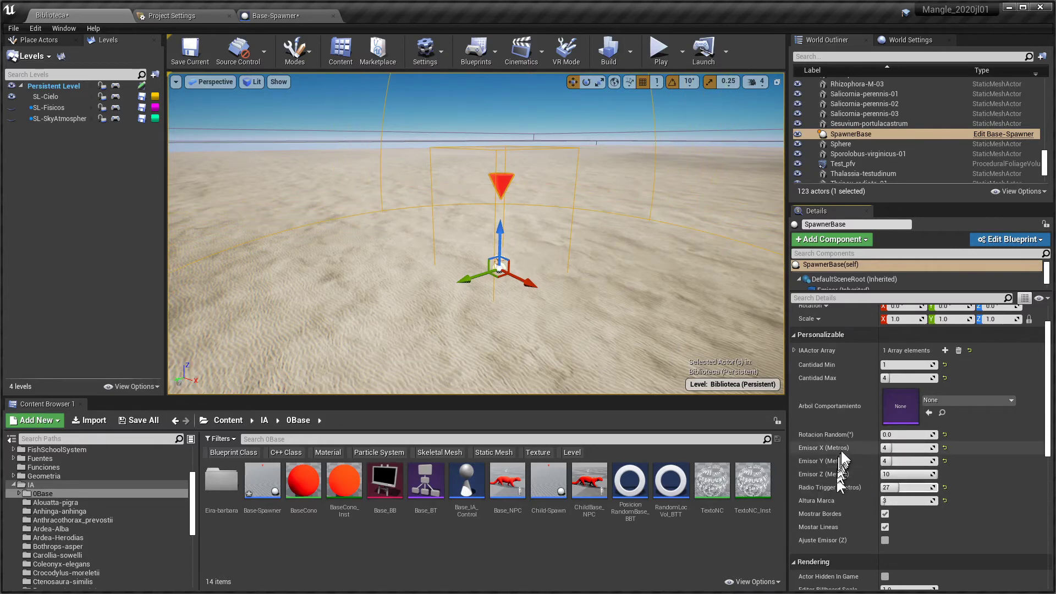
left_click(272, 18)
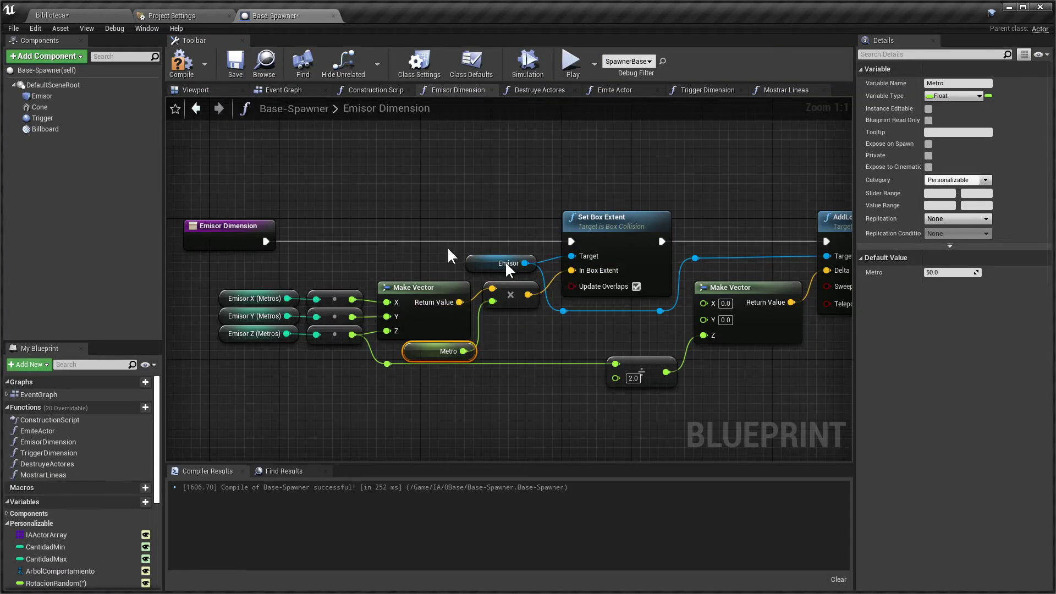
- Recheck Radio Trigger in Biblioteca, then review the AddLocalOffset nodes and Emisor's 32 × 32 × 32 Box Extent
left_click(71, 13)
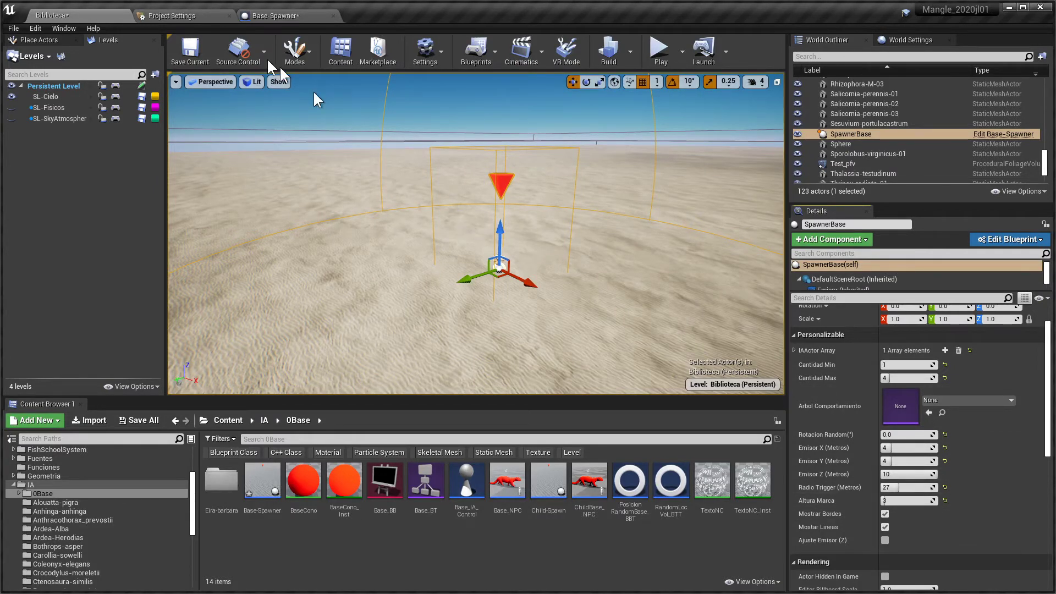
left_click(263, 14)
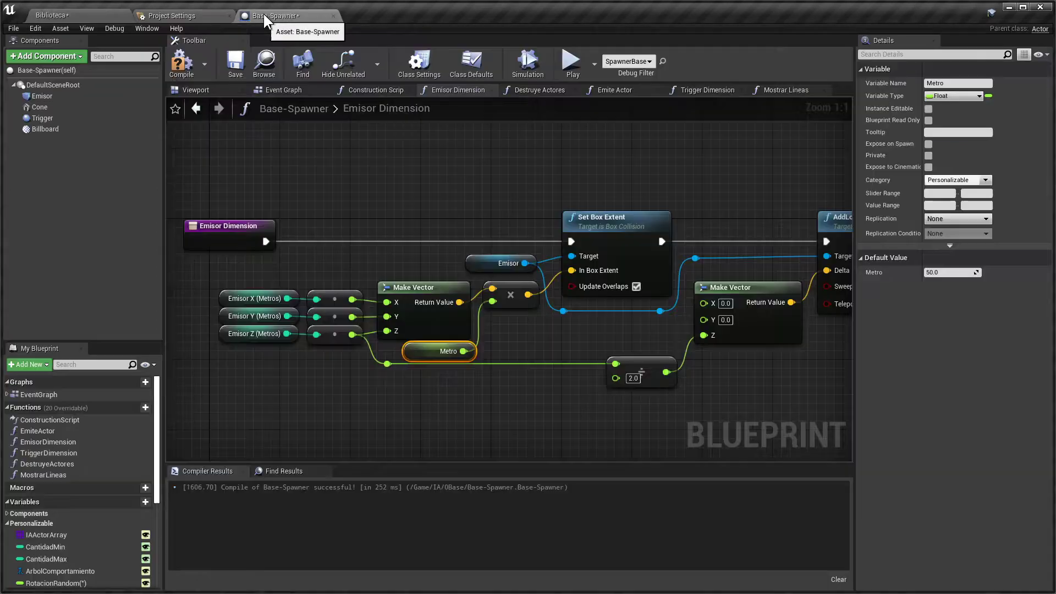
left_click(524, 302, "ctrl")
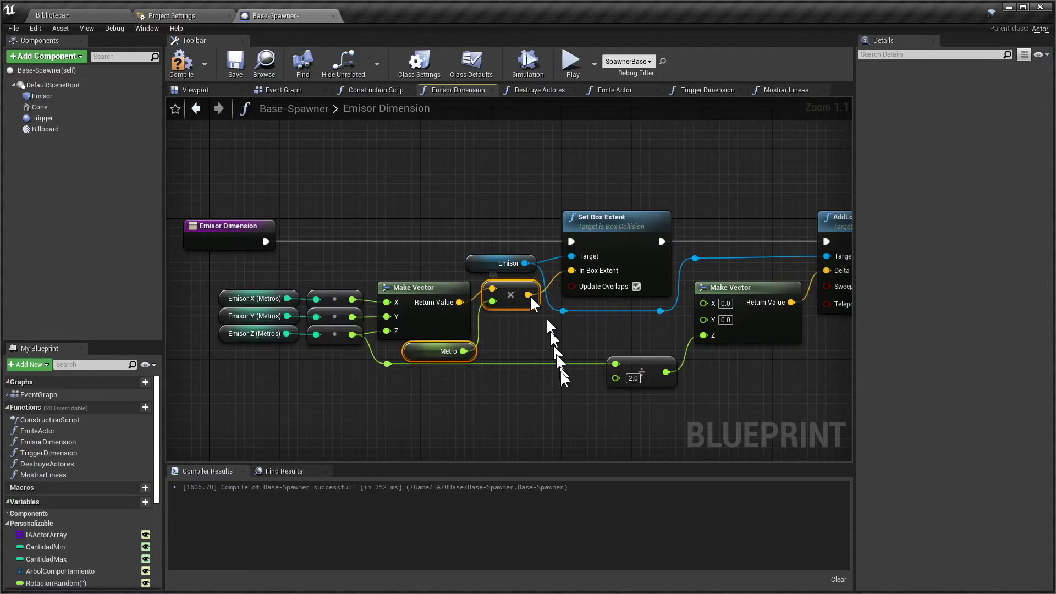
right_click_drag(576, 398, 503, 383)
right_click_drag(577, 404, 589, 412)
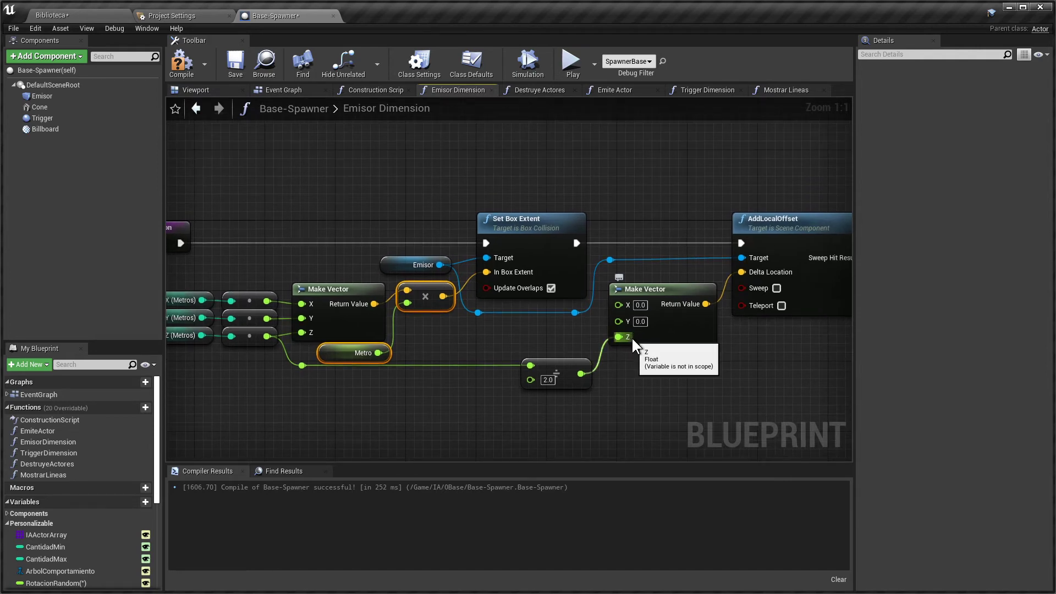
right_click_drag(435, 381, 395, 354)
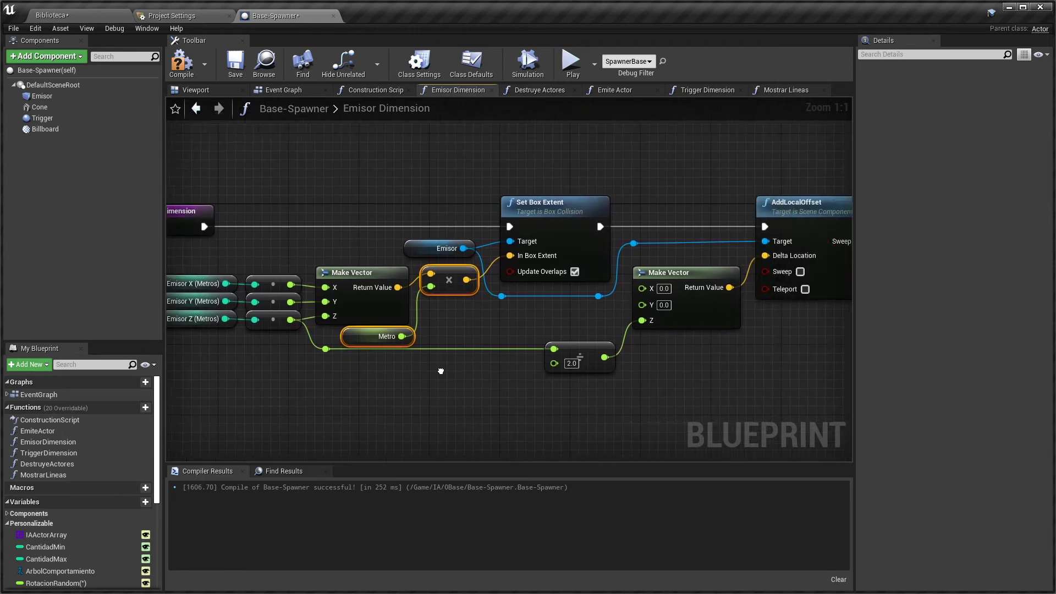
right_click_drag(644, 359, 598, 388)
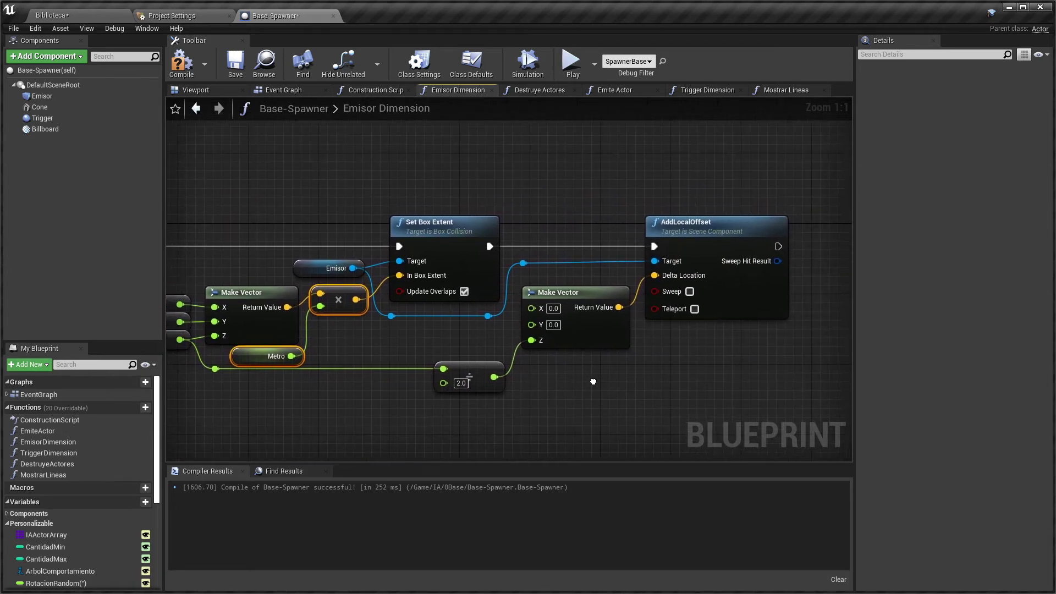
left_click(43, 96)
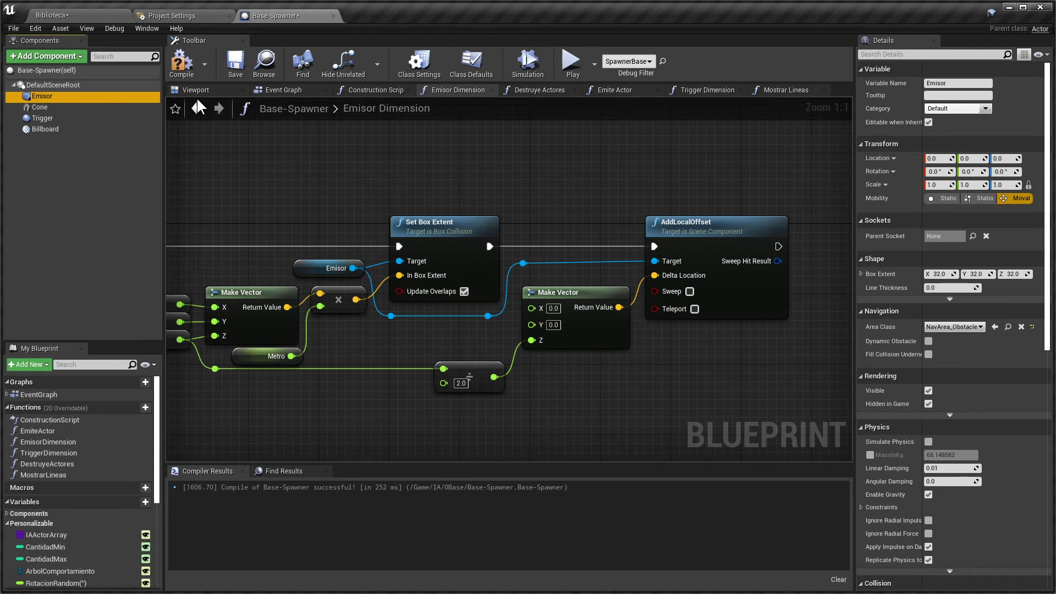
right_click_drag(651, 369, 620, 380)
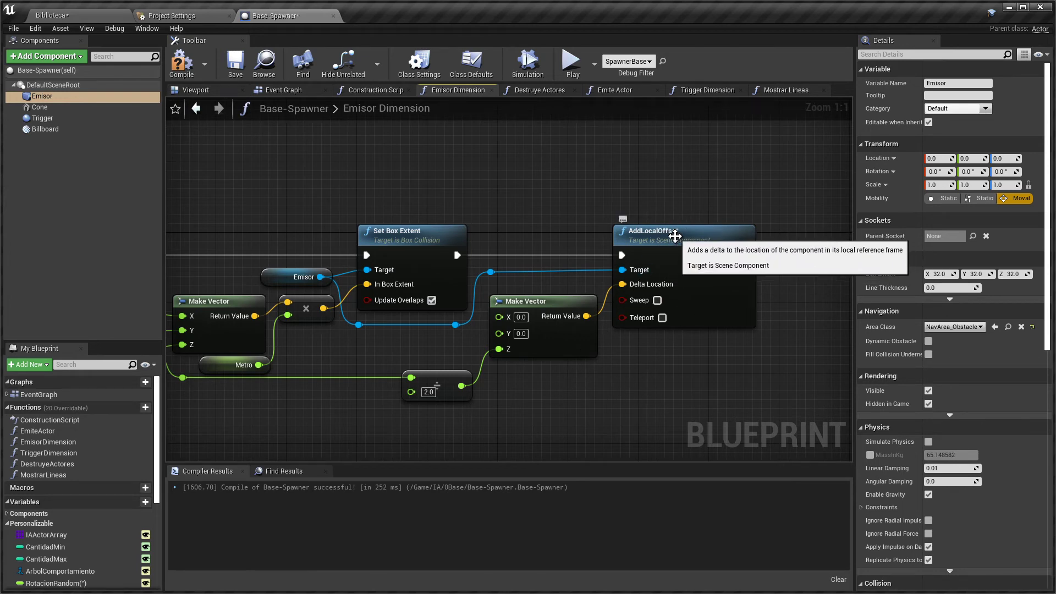
- Open Trigger Dimension and preview the Trigger sphere sized by Radio Trigger × Metro via Set Sphere Radius
left_click(283, 89)
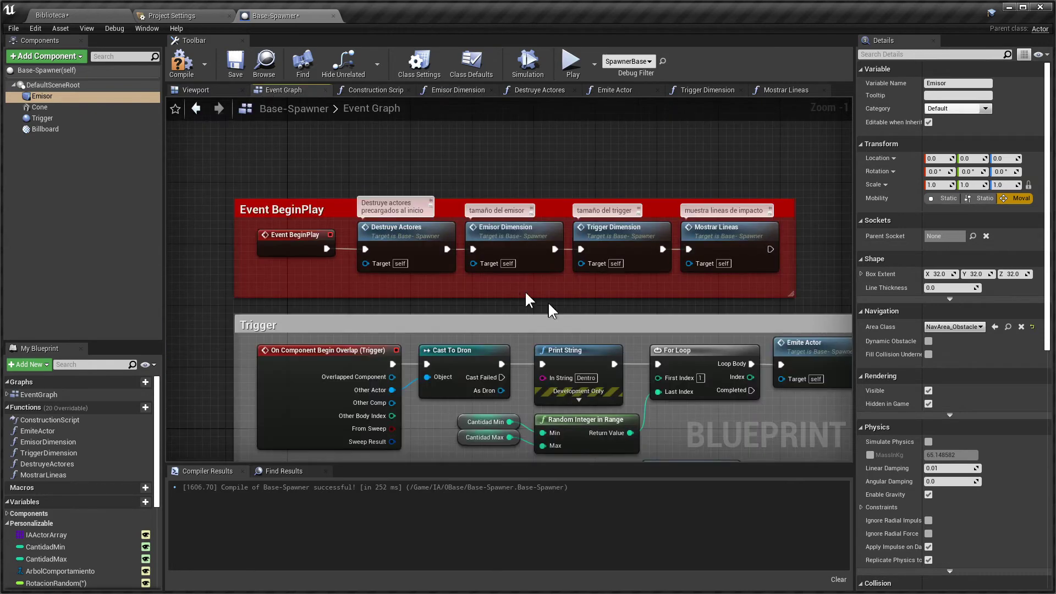
double_click(632, 232)
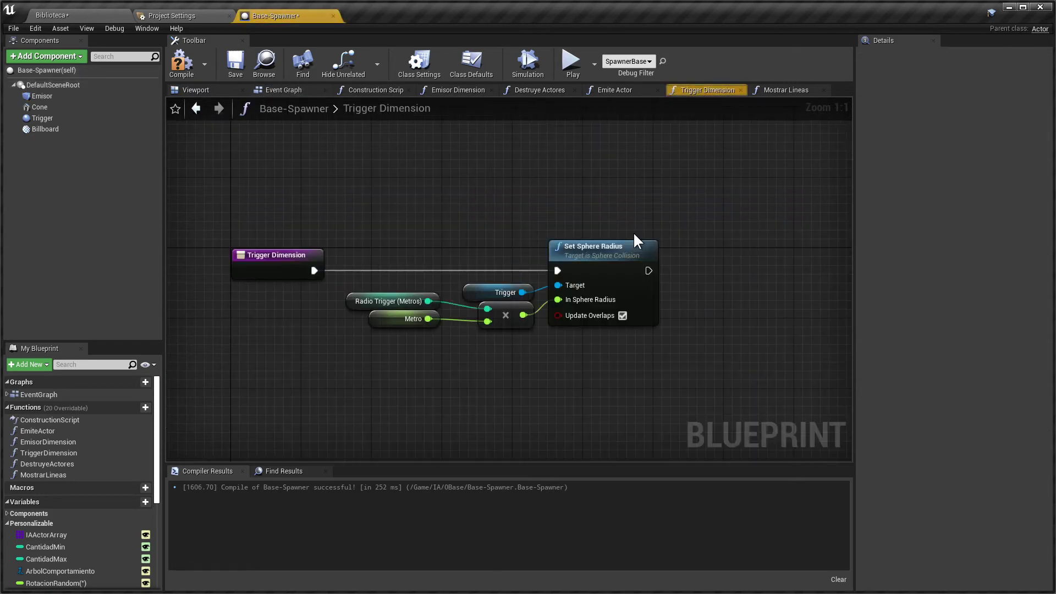
left_click(39, 119)
left_click(202, 88)
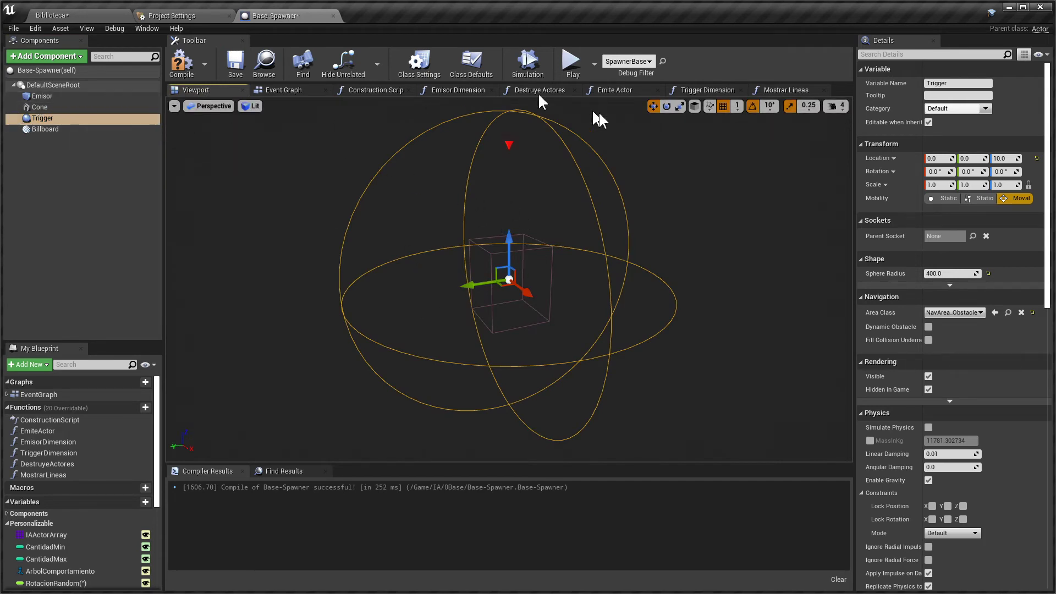
left_click(710, 91)
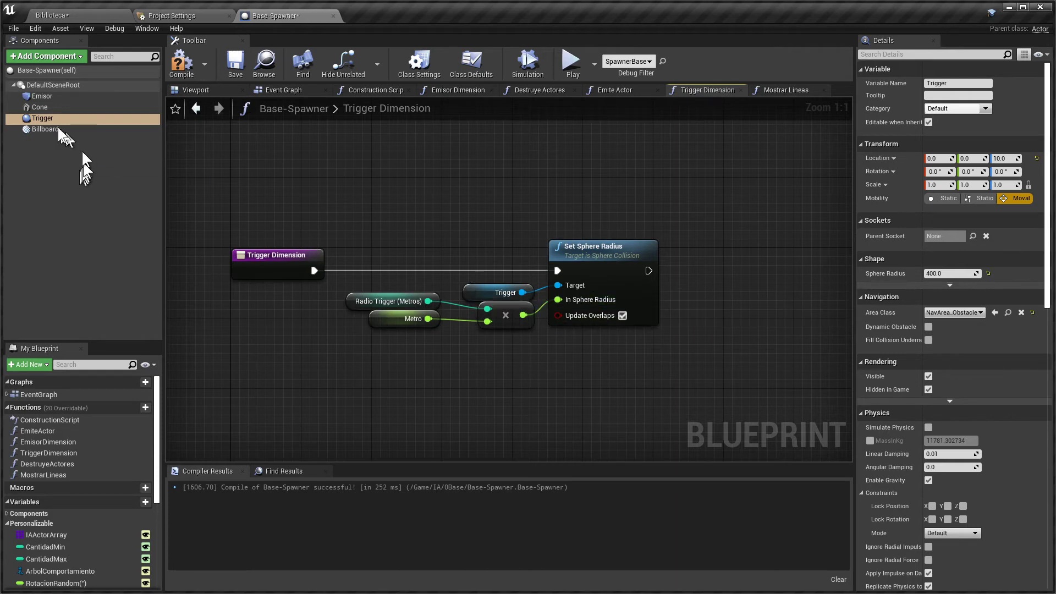
- Add a Trigger reference and a Set Sphere Radius node to the Trigger Dimension graph
mouse_move(41, 118)
left_mouse_down()
mouse_move(423, 219)
mouse_move(549, 176)
left_mouse_up()
type("se")
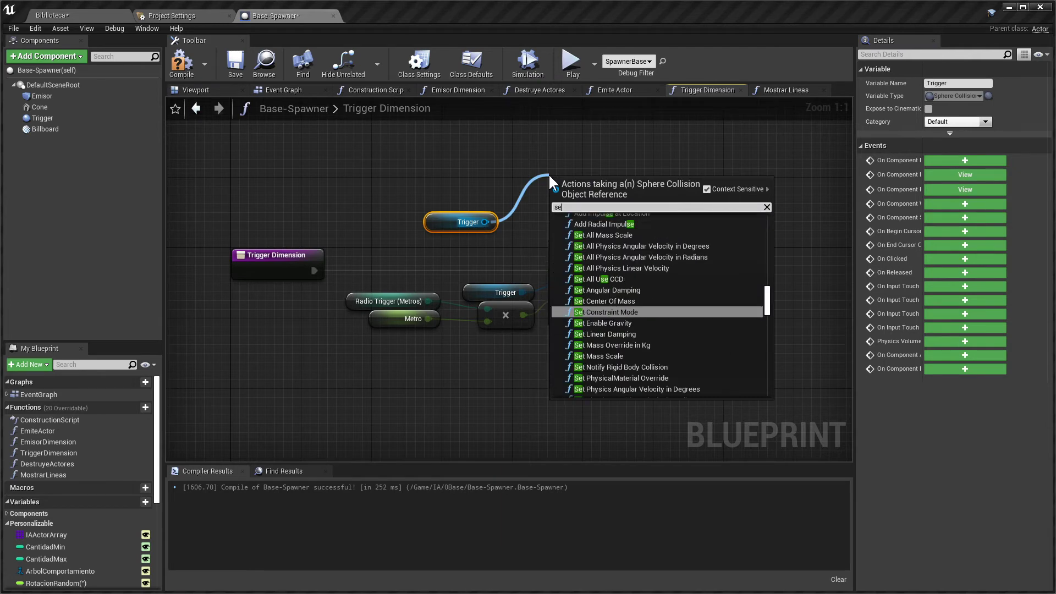
type("t sph")
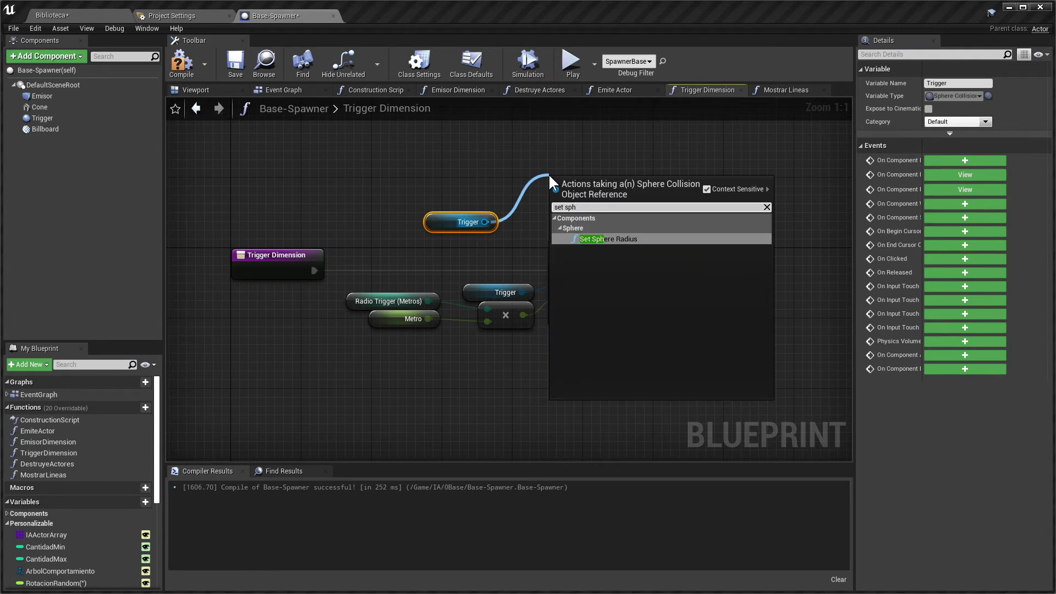
left_click(608, 239)
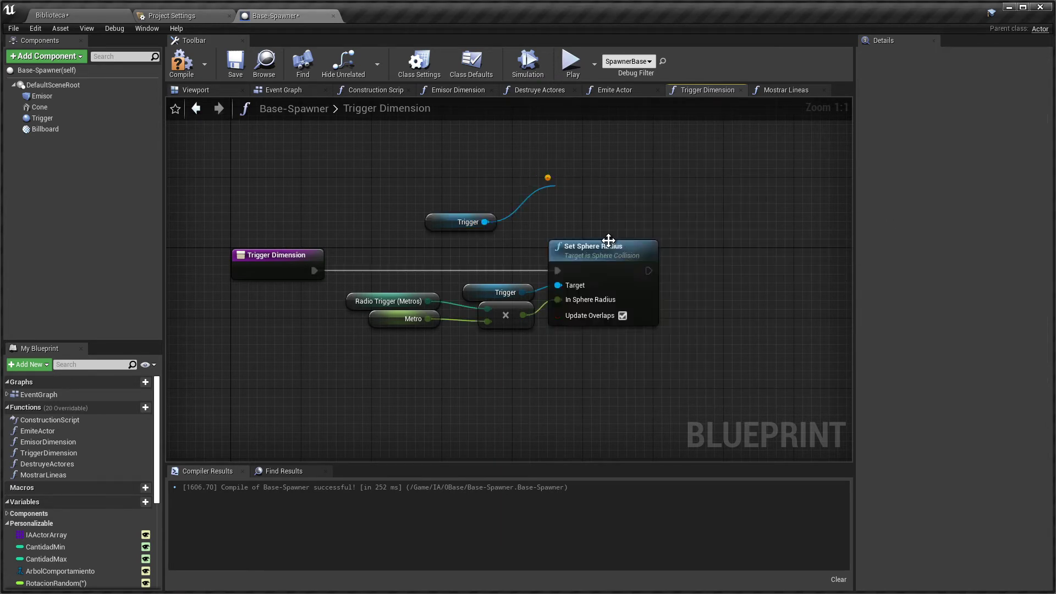
left_click_drag(607, 241, 607, 135)
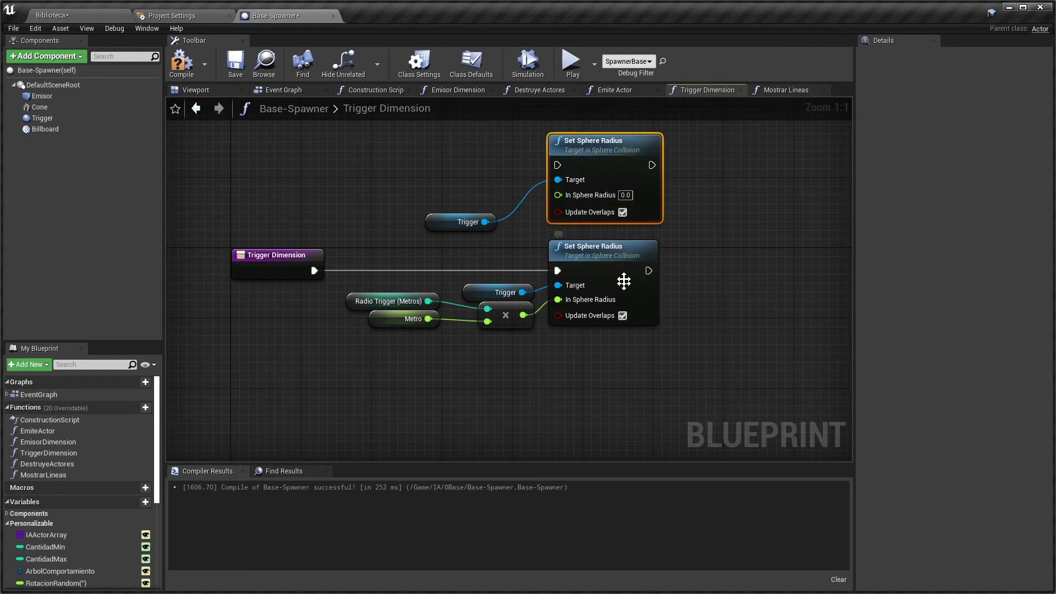
left_click_drag(462, 222, 462, 169)
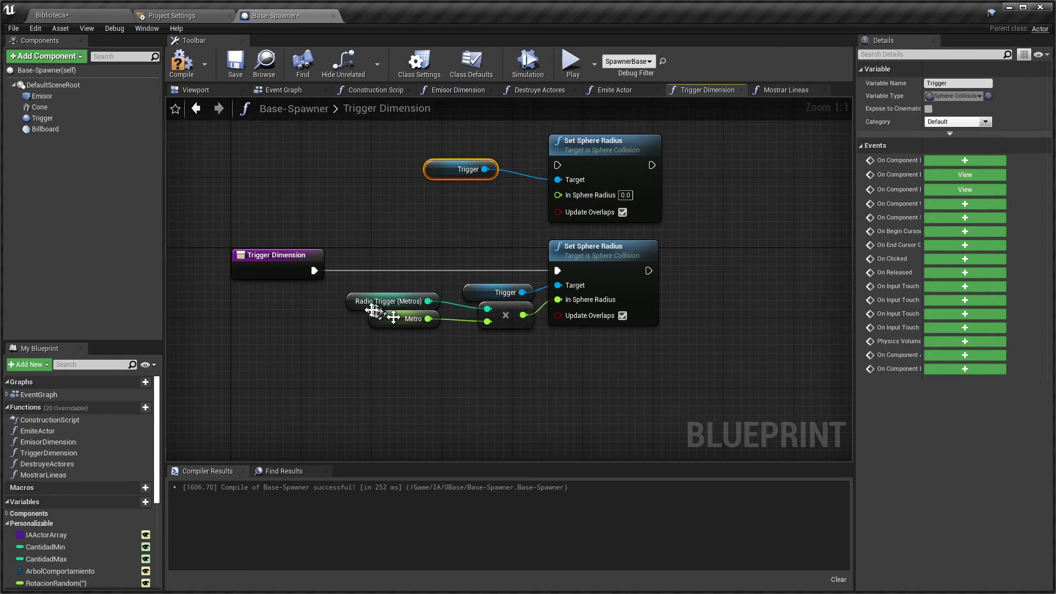
- Inspect the Radio Trigger and Metro defaults and the trigger sphere in the Viewport
left_click(354, 306)
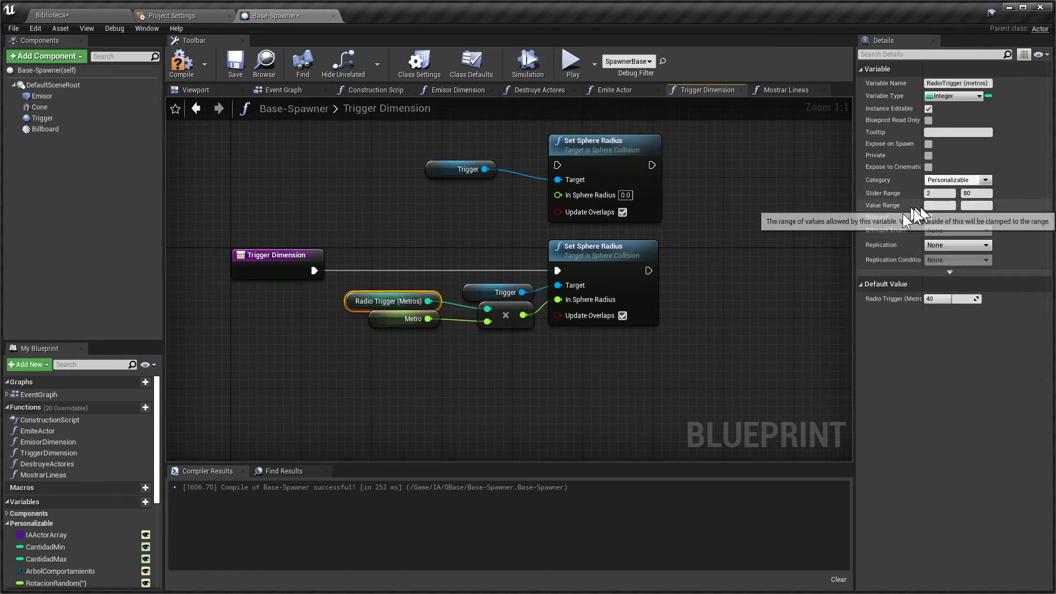
left_click(379, 322)
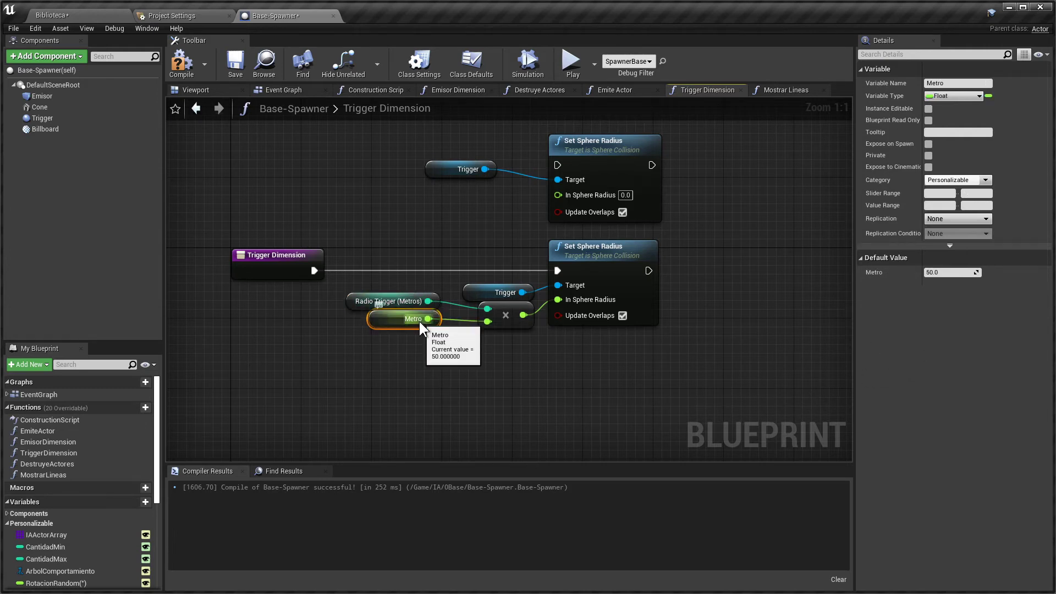
scroll(74, 555, "down", 4)
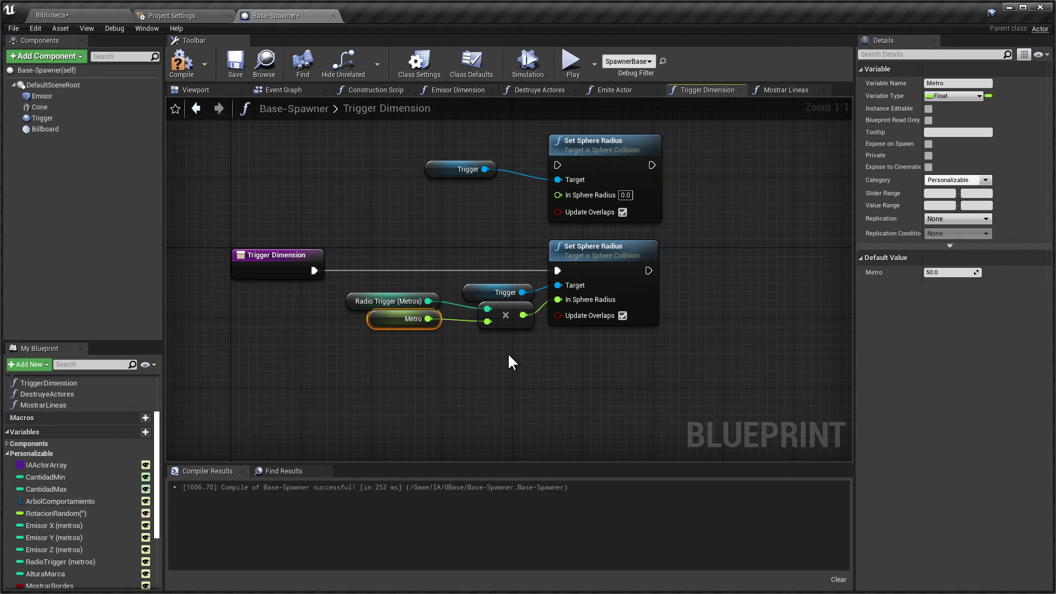
left_click(50, 119)
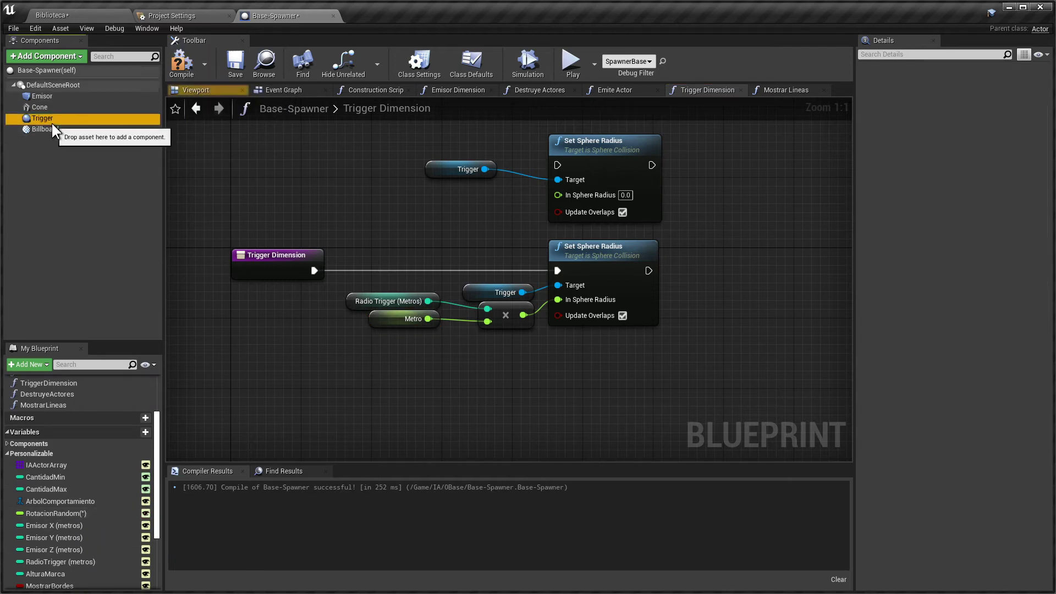
left_click(214, 90)
left_click_drag(557, 316, 556, 316)
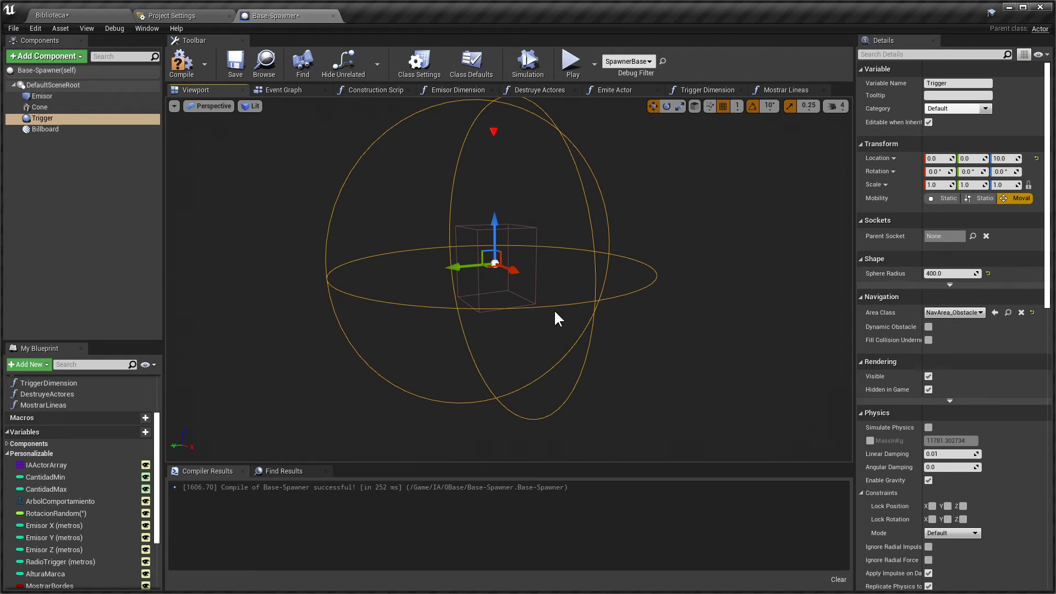
- Back in Trigger Dimension, recheck the Metro variable in the My Blueprint variables list
left_click(715, 90)
left_click(402, 319)
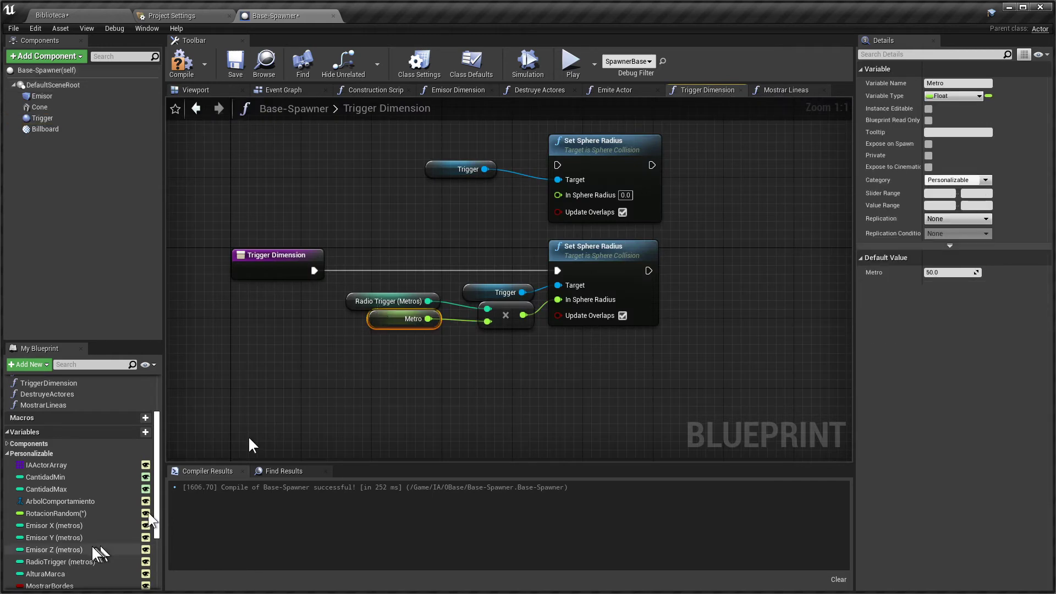
scroll(60, 520, "down", 1)
scroll(70, 526, "up", 1)
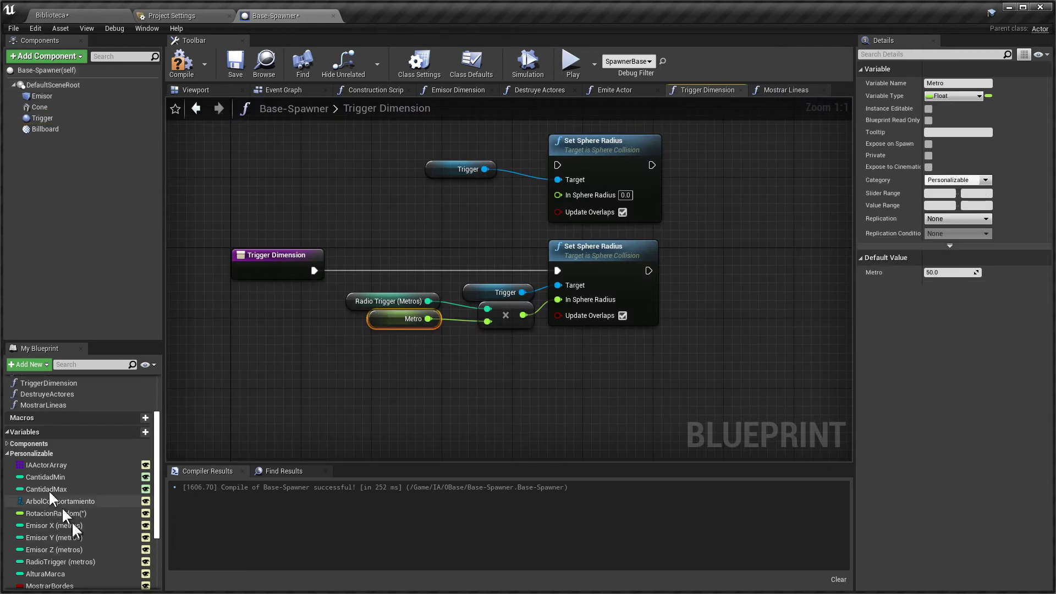
left_click(7, 442)
scroll(94, 529, "down", 5)
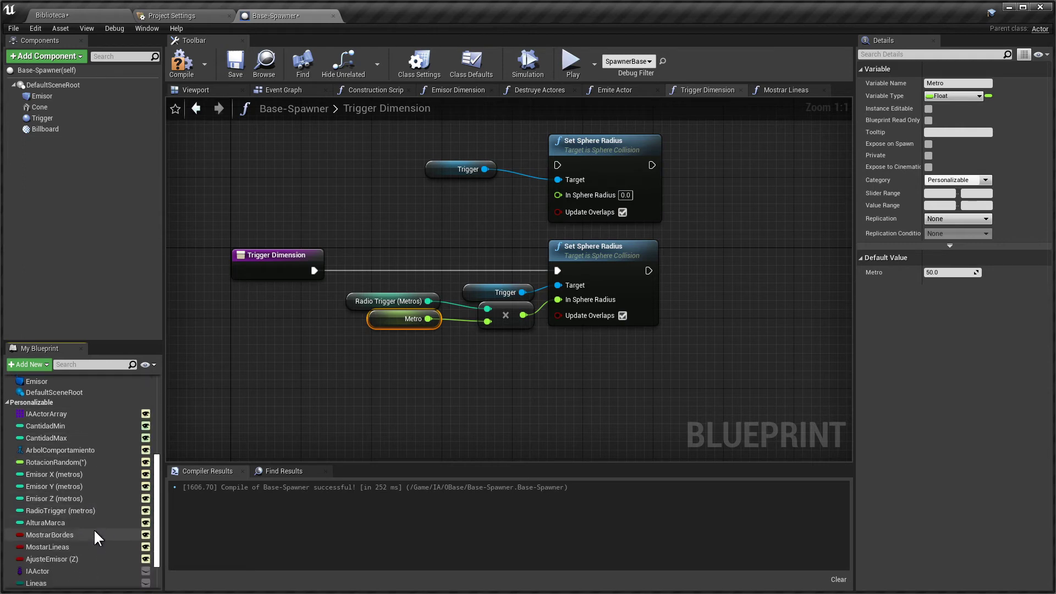
scroll(93, 529, "down", 4)
left_click(81, 543)
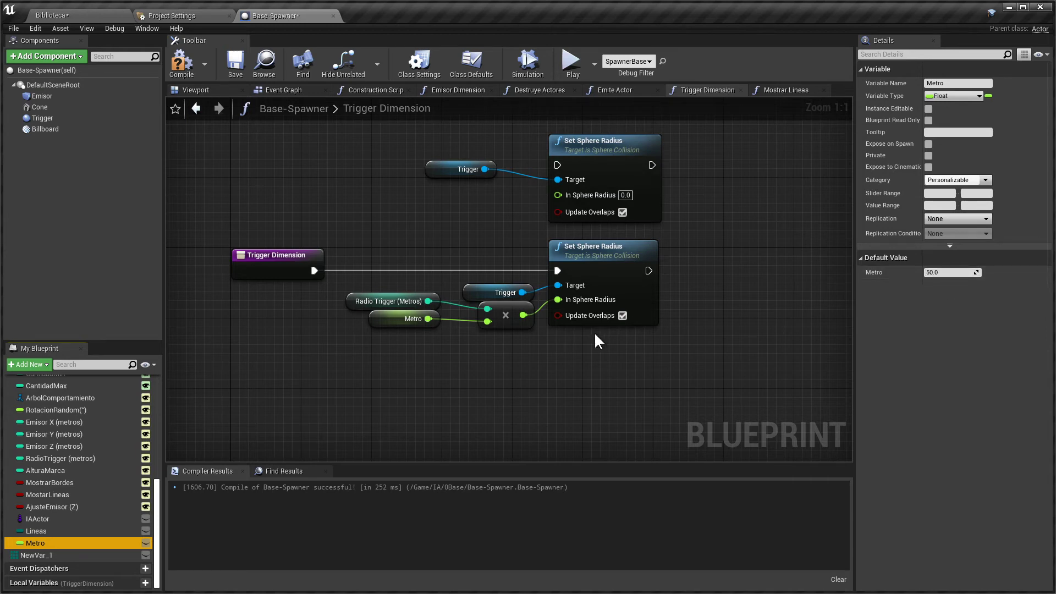
- Delete the added Trigger and Set Sphere Radius nodes and compile the blueprint
right_click_drag(679, 252, 680, 271)
left_click_drag(420, 160, 717, 242)
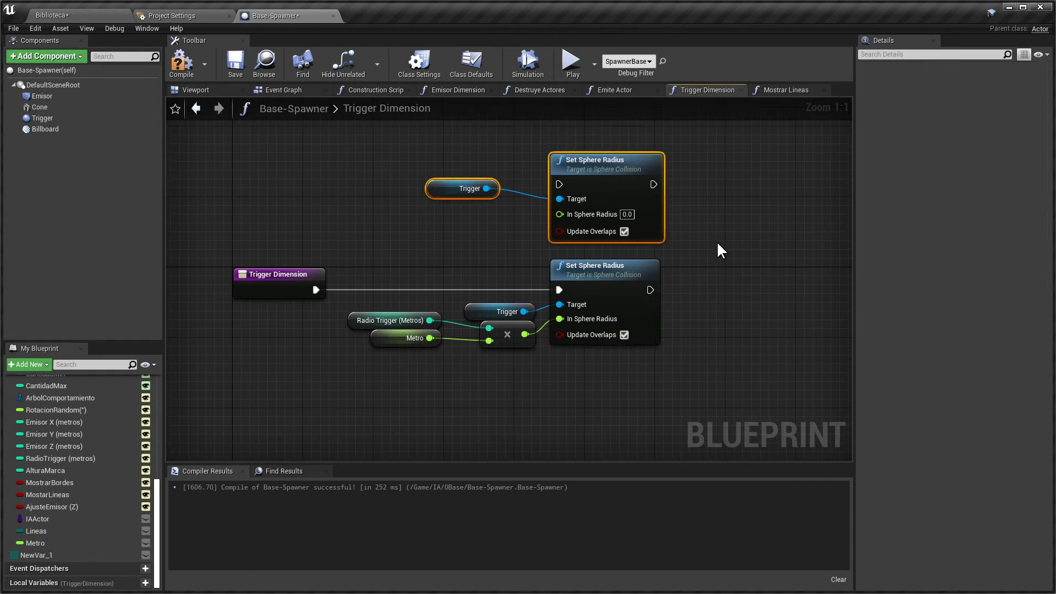
key("Delete")
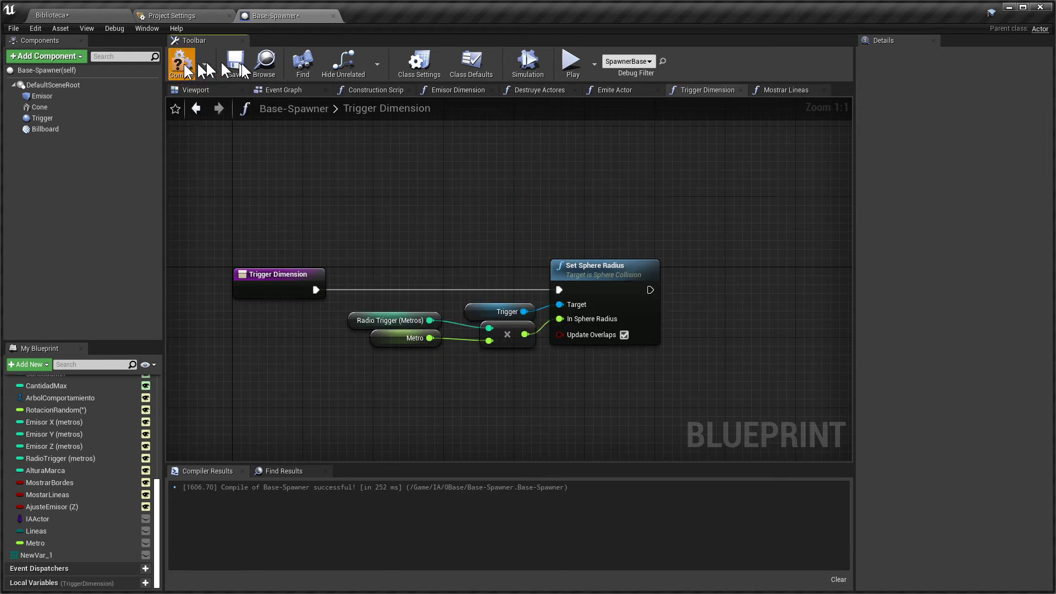
left_click(181, 65)
- Open the Mostrar Lineas function from the Event Graph, then go back to the Biblioteca level
left_click(280, 88)
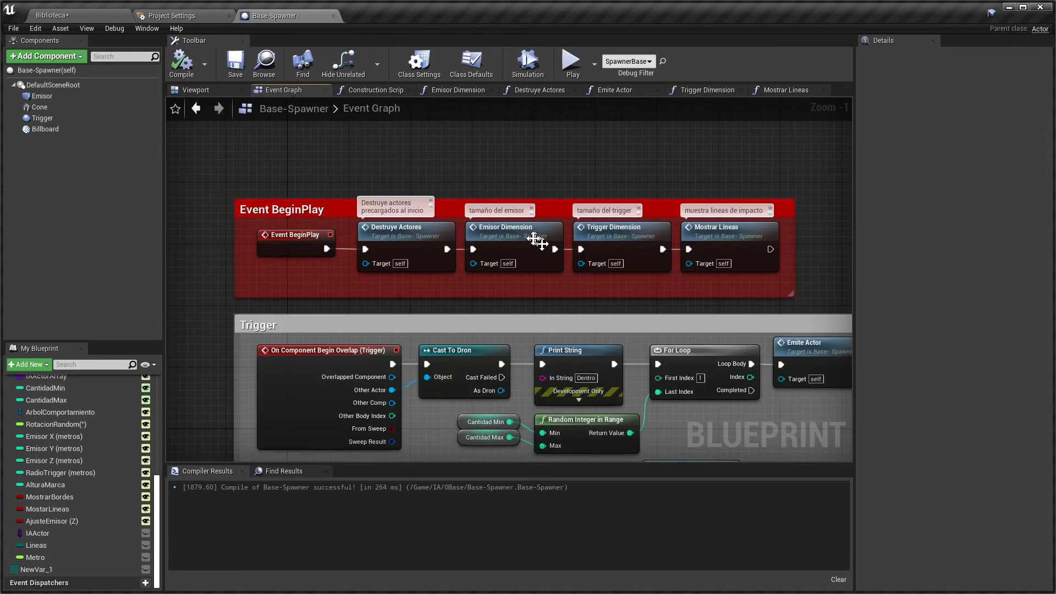
double_click(726, 242)
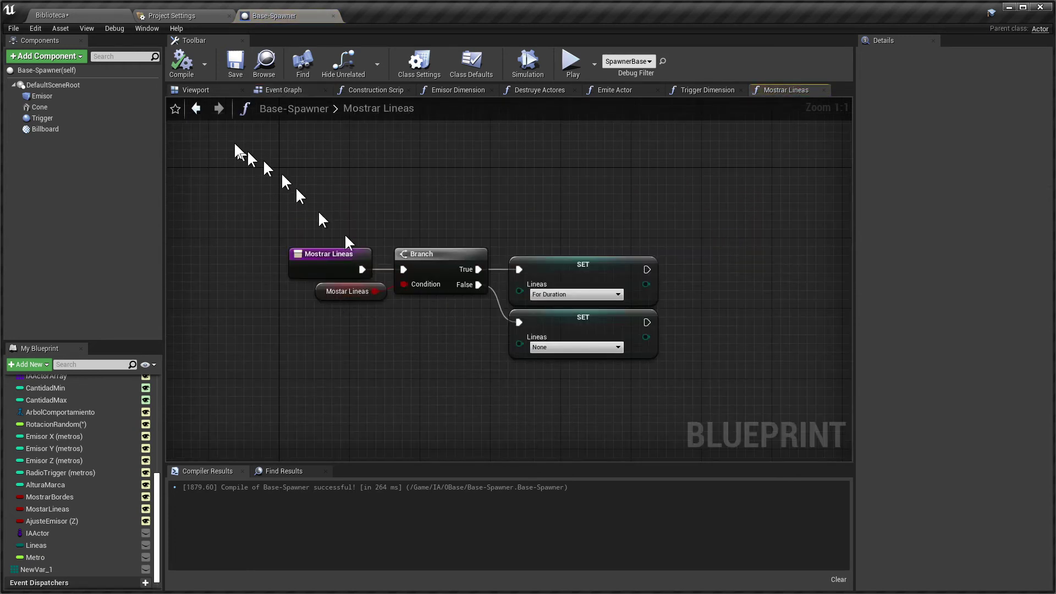
left_click(193, 88)
left_click(61, 15)
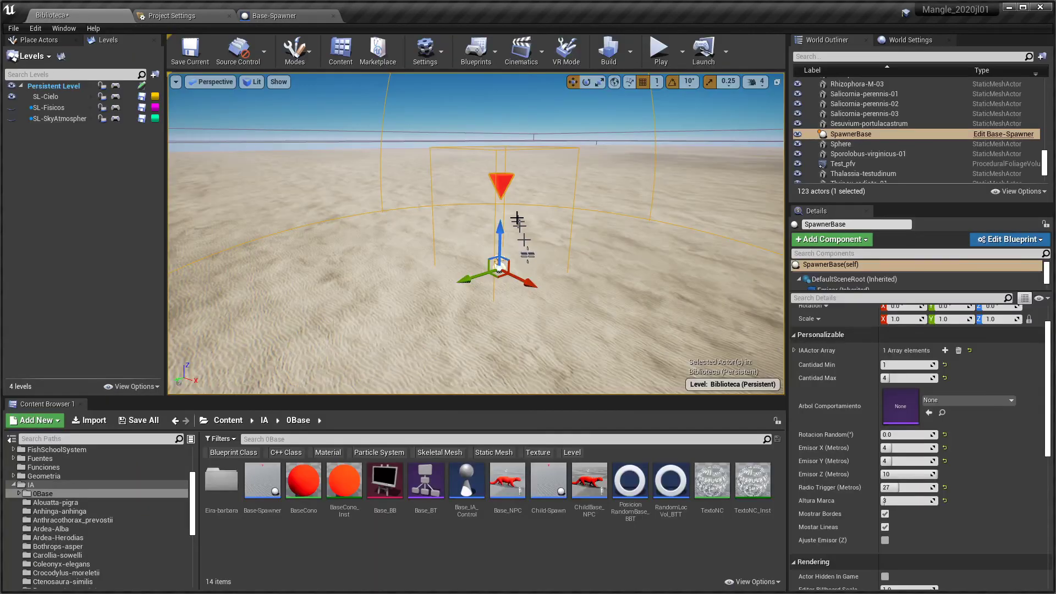
left_click_drag(600, 297, 597, 352)
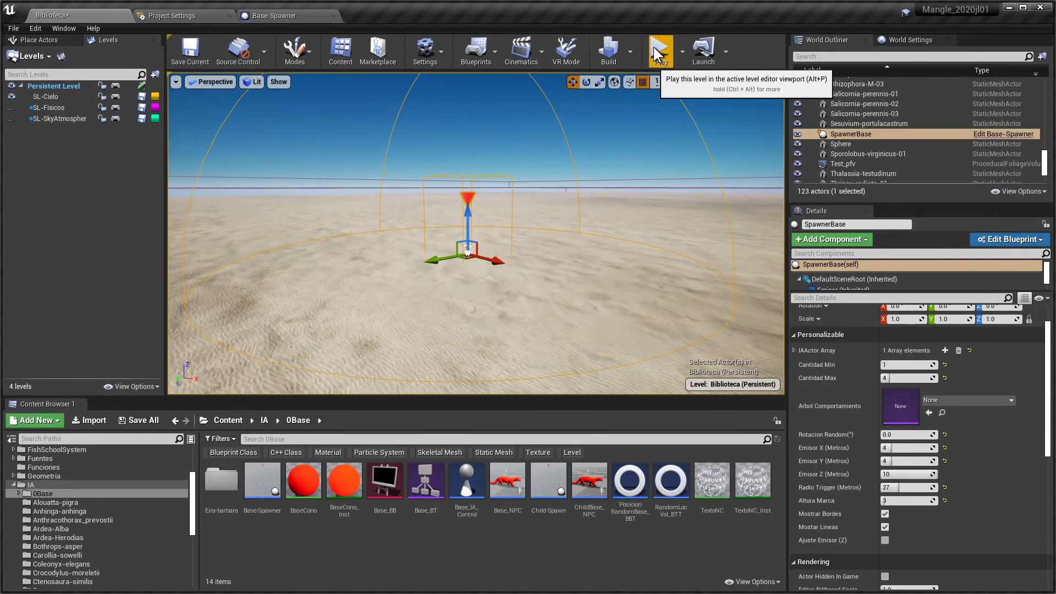
left_click(649, 65)
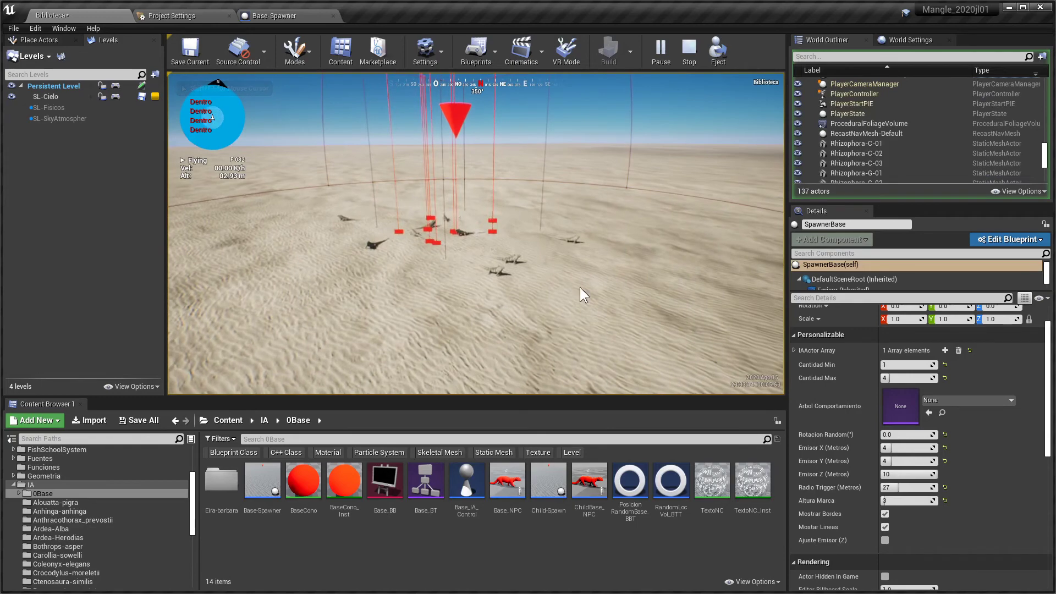
key("Escape")
left_click(278, 16)
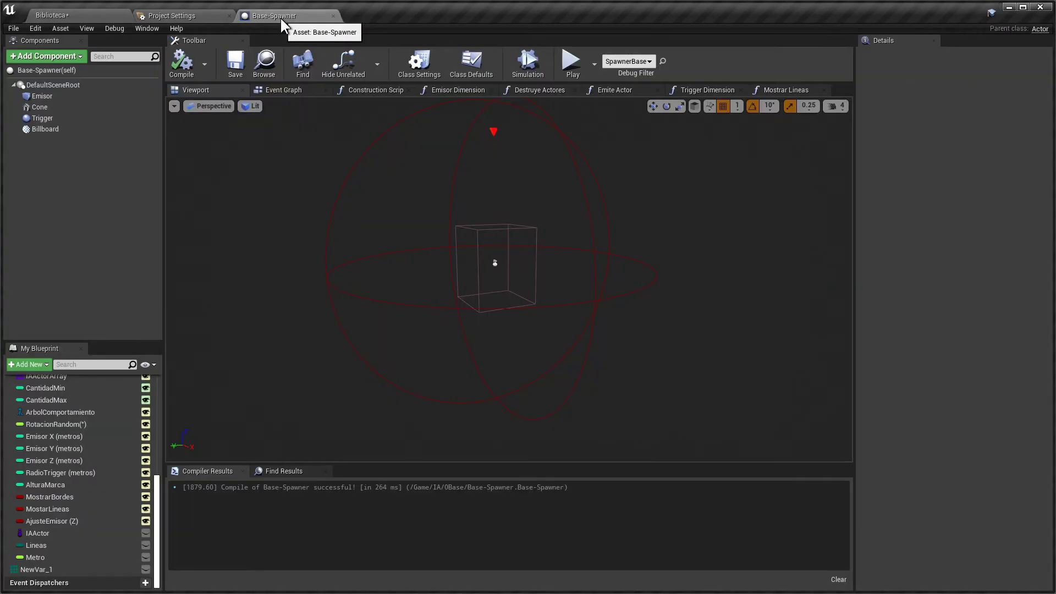
left_click(83, 16)
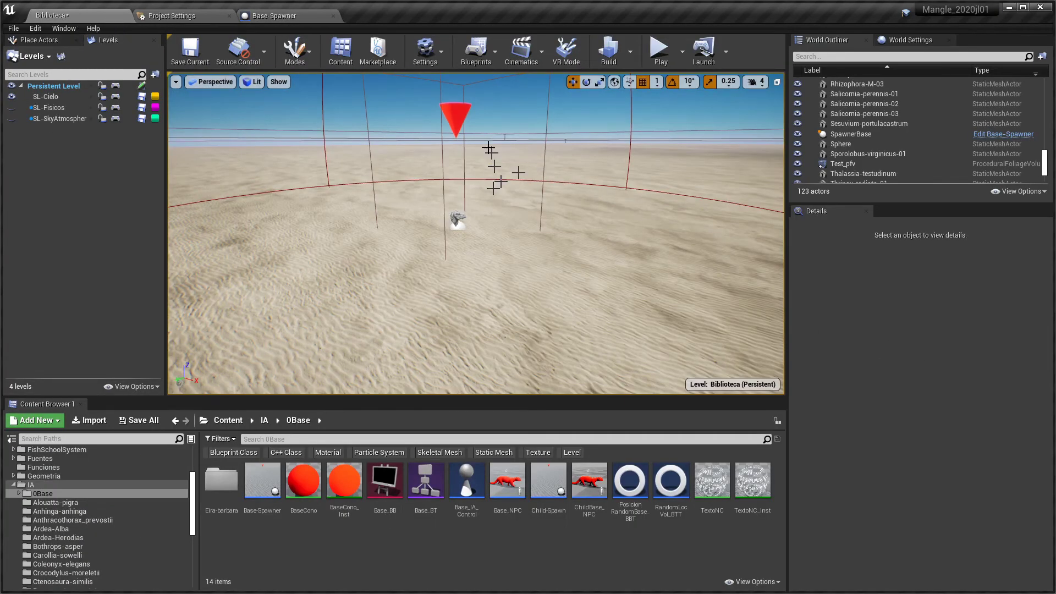
- Turn off Mostar Lineas and Mostrar Bordes on the SpawnerBase actor
left_click(457, 220)
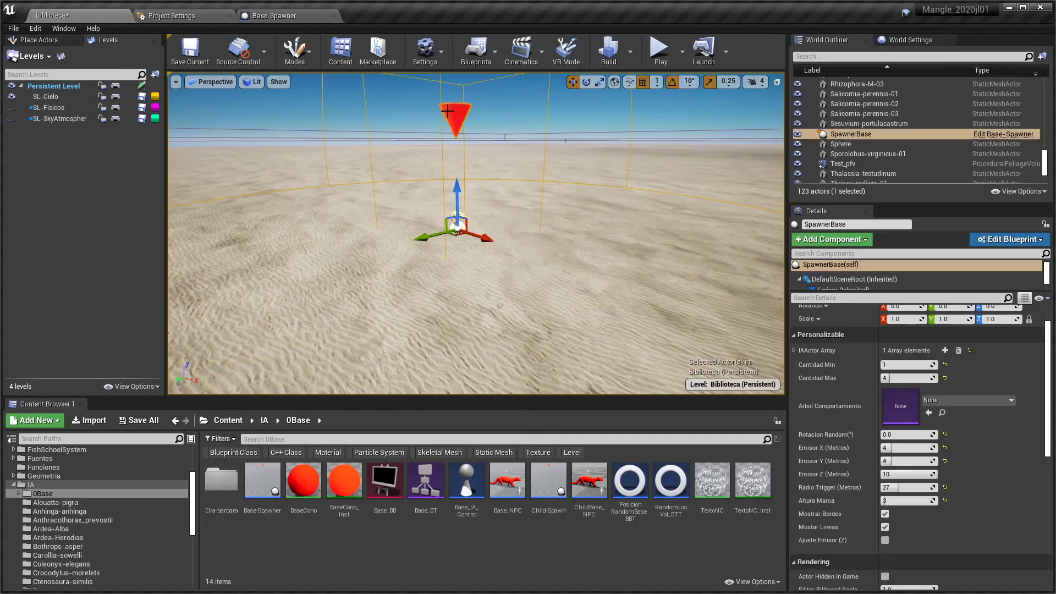
left_click(889, 527)
left_click(889, 513)
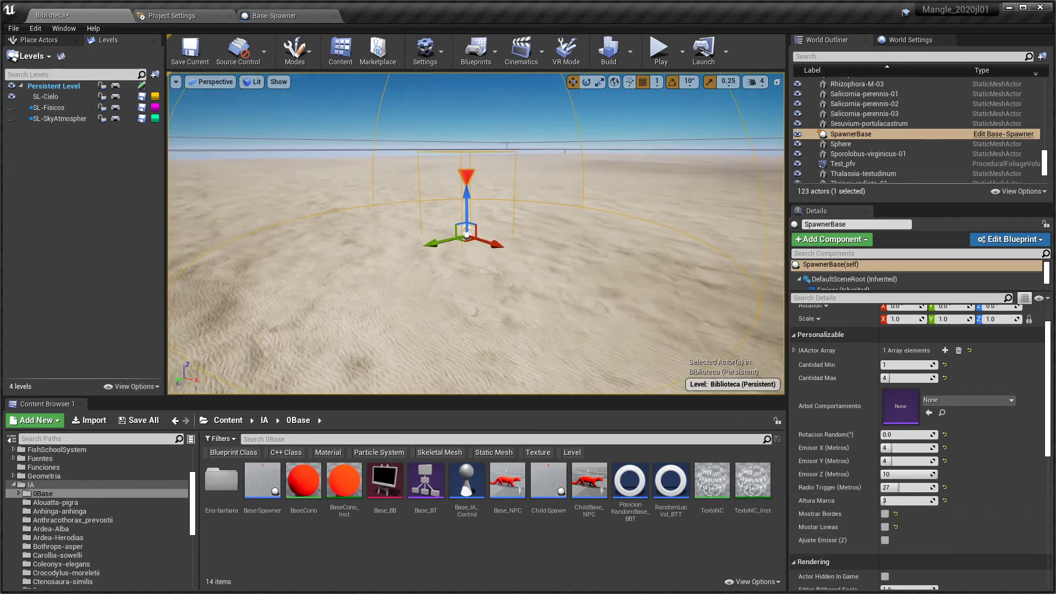
- Play-test the level briefly, then stop with Esc
left_click(659, 52)
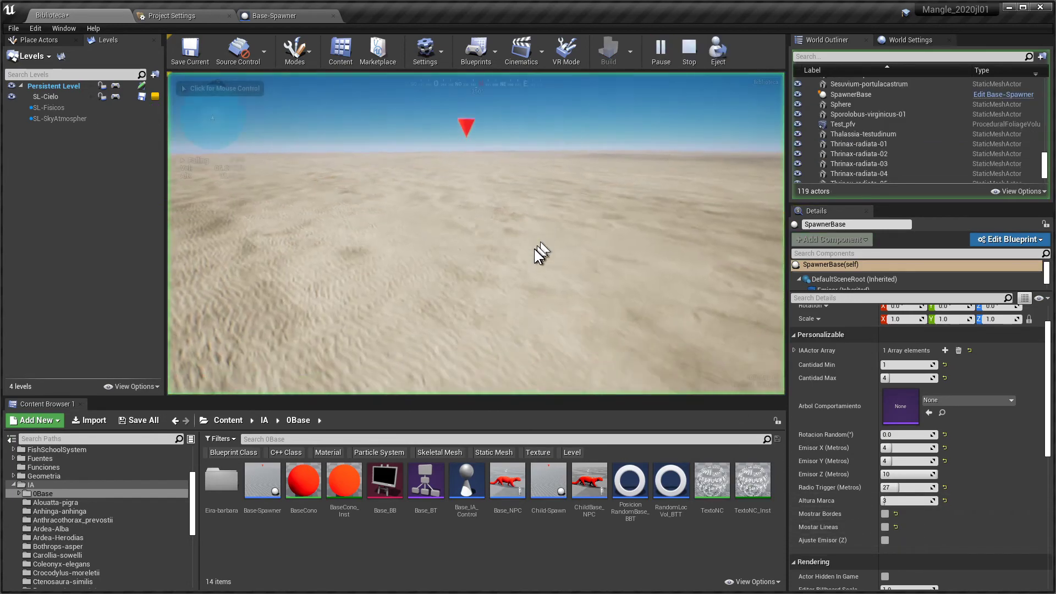
left_click(533, 248)
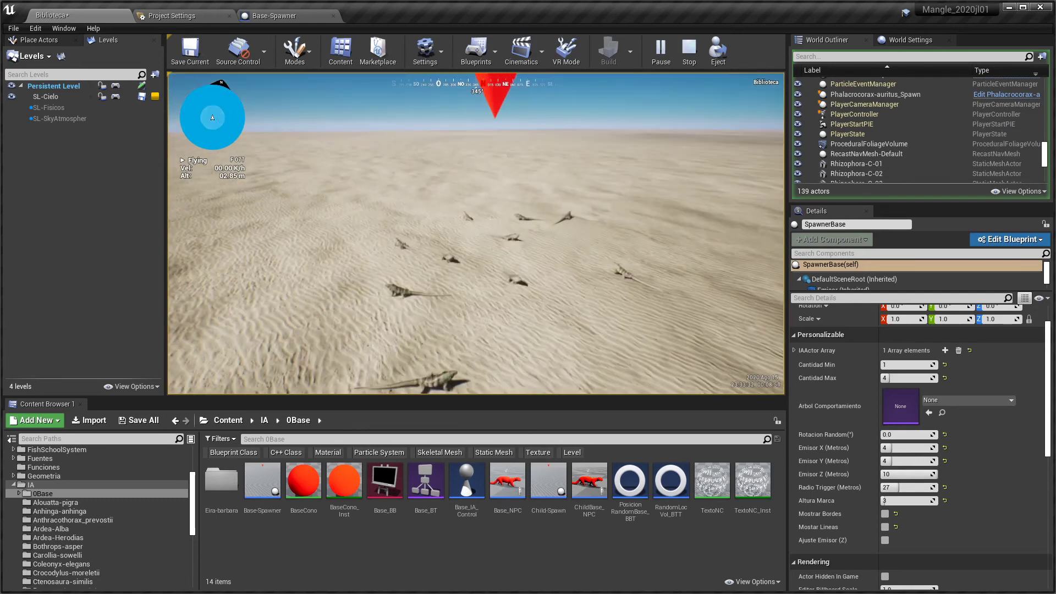
key("Escape")
- Pan Base-Spawner's Construction Script to the Ajuste Z emisor group, then return to Biblioteca
left_click(274, 20)
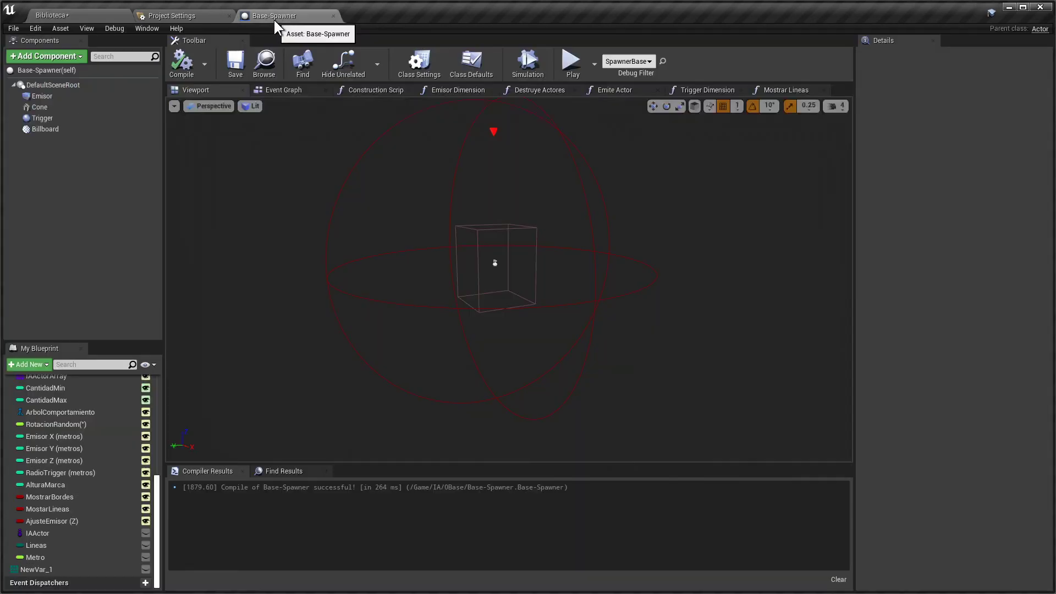
left_click(376, 90)
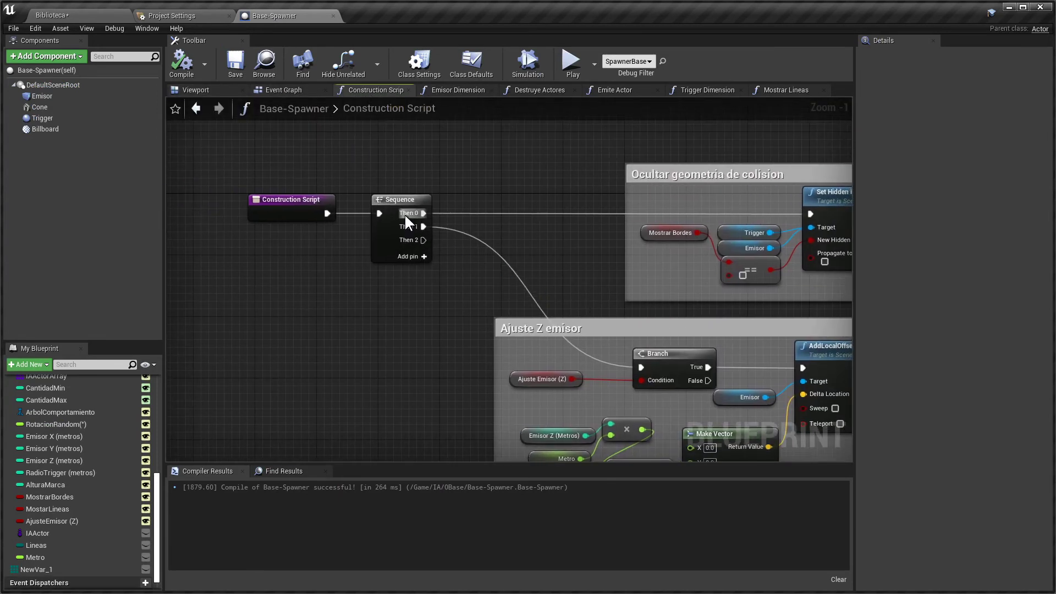
right_click_drag(409, 216, 429, 228)
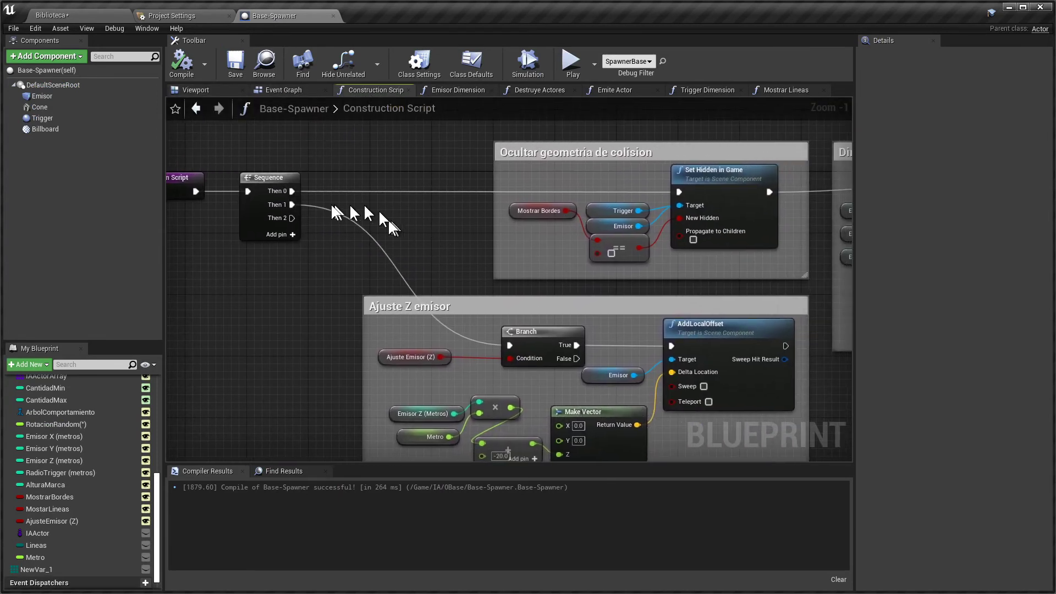
right_click_drag(515, 297, 465, 273)
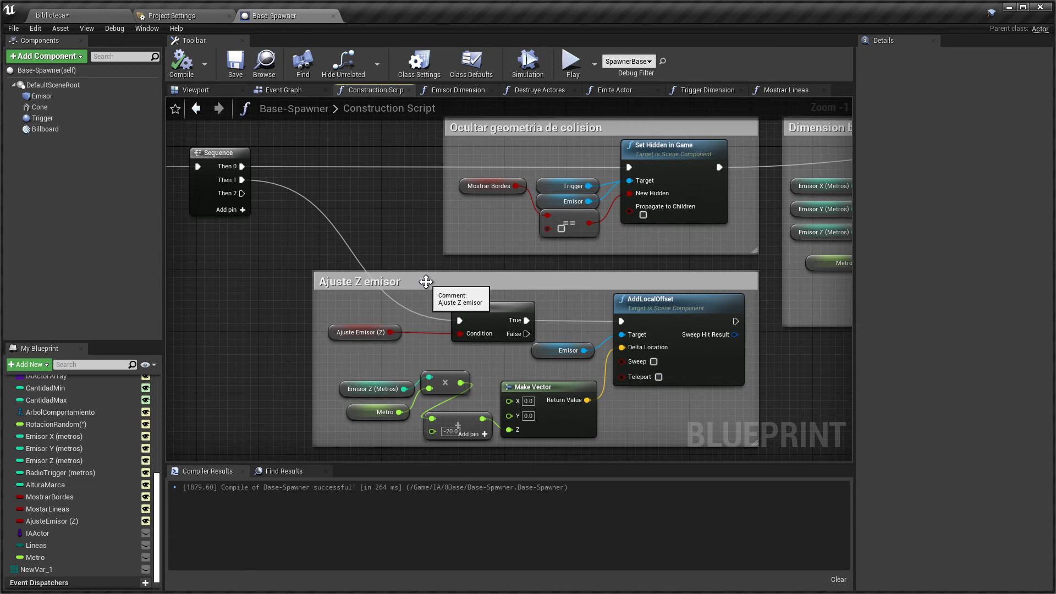
left_click(94, 10)
- Set SpawnerBase's Emisor Z to 5 metres, toggling Ajuste Emisor (Z) on and back off
scroll(512, 230, "down", 1)
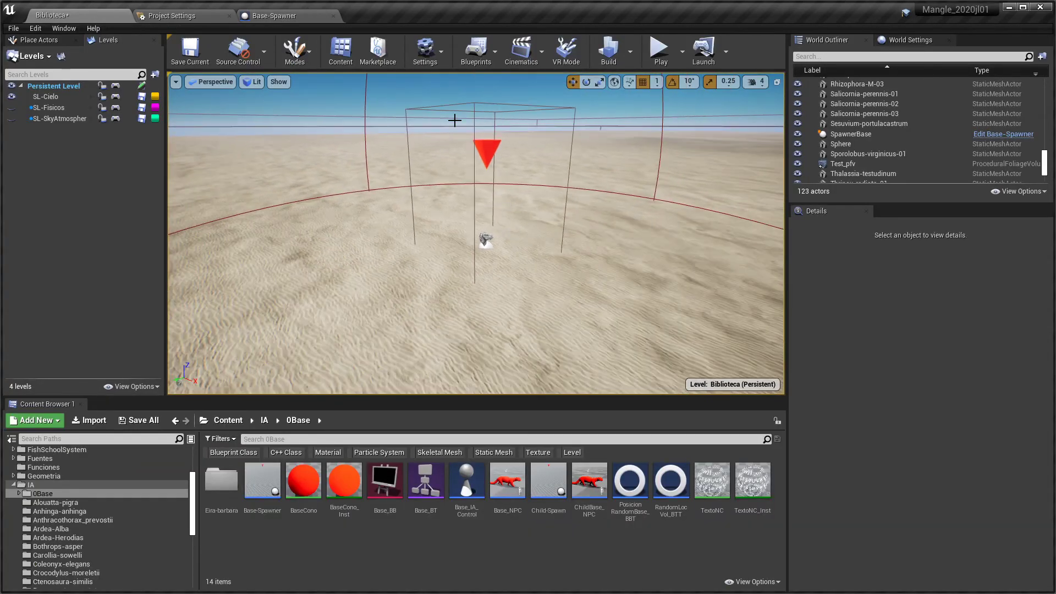
left_click(481, 147)
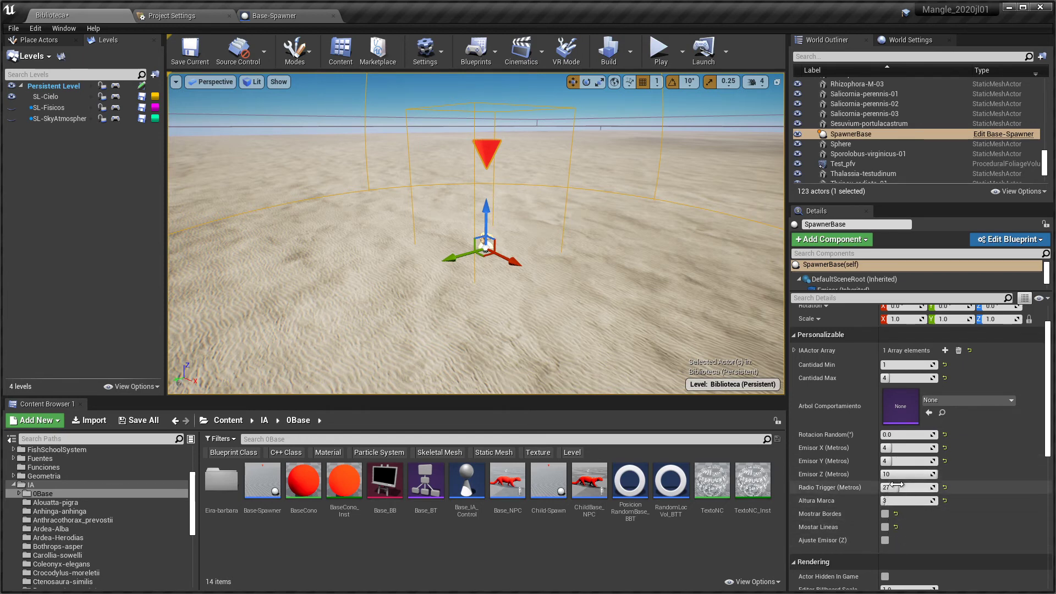
left_click(885, 541)
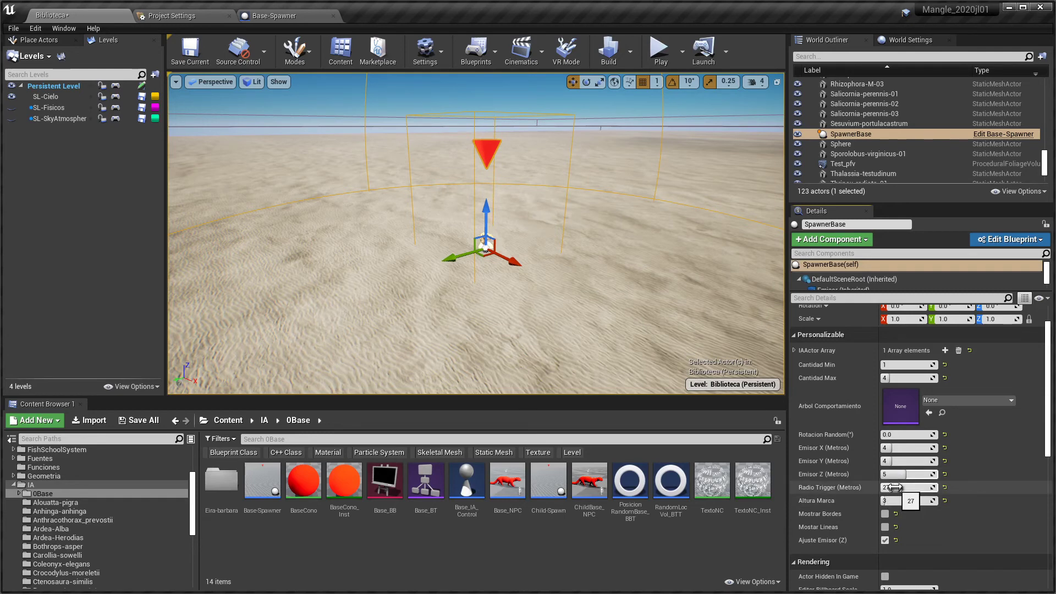
left_click(884, 540)
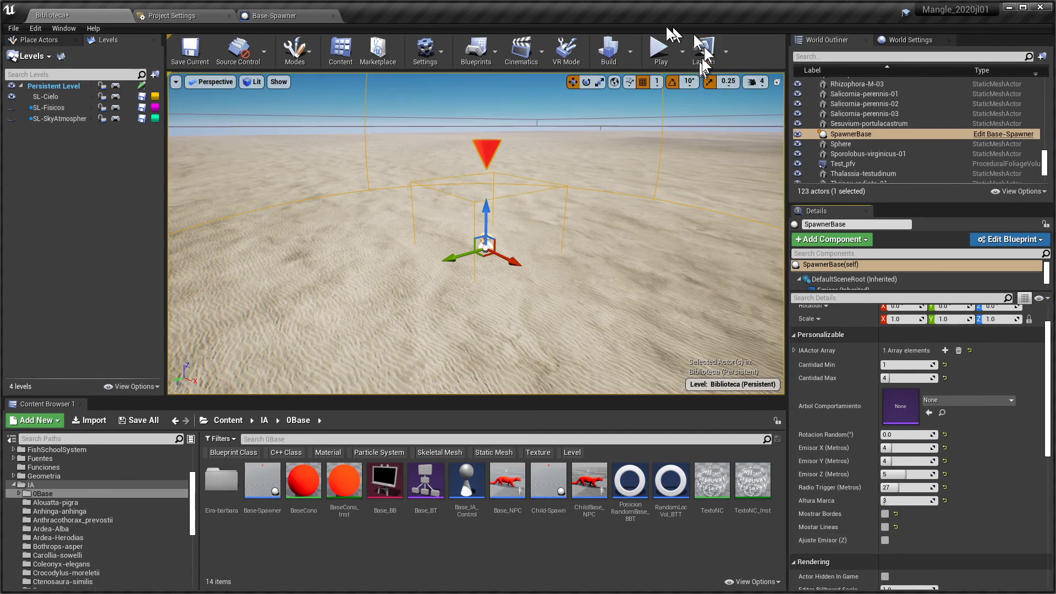
left_click(286, 17)
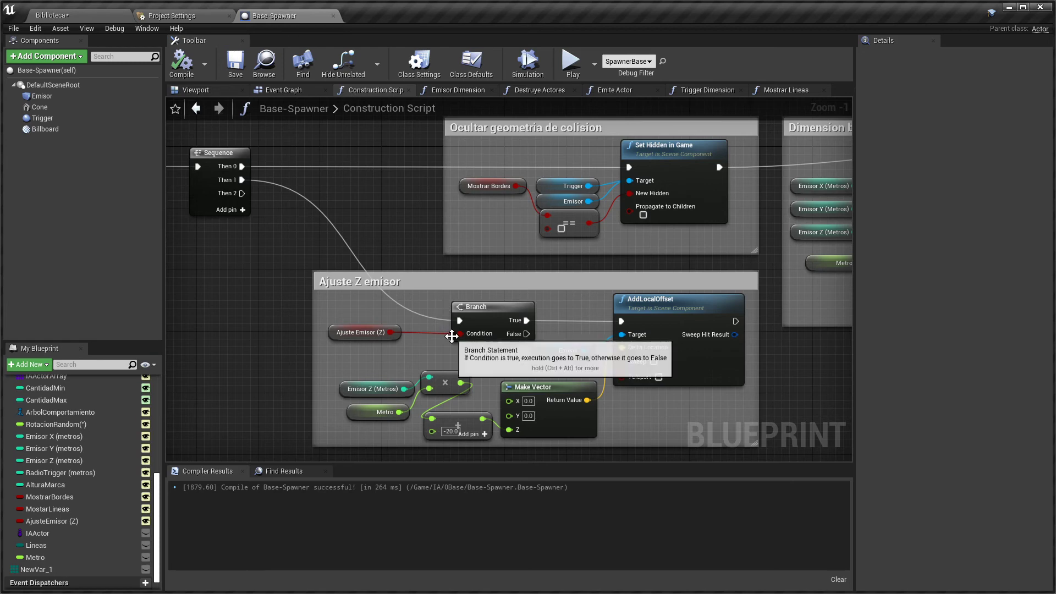
- Find NewVar_1 in the My Blueprint variables list and delete it
scroll(102, 542, "down", 2)
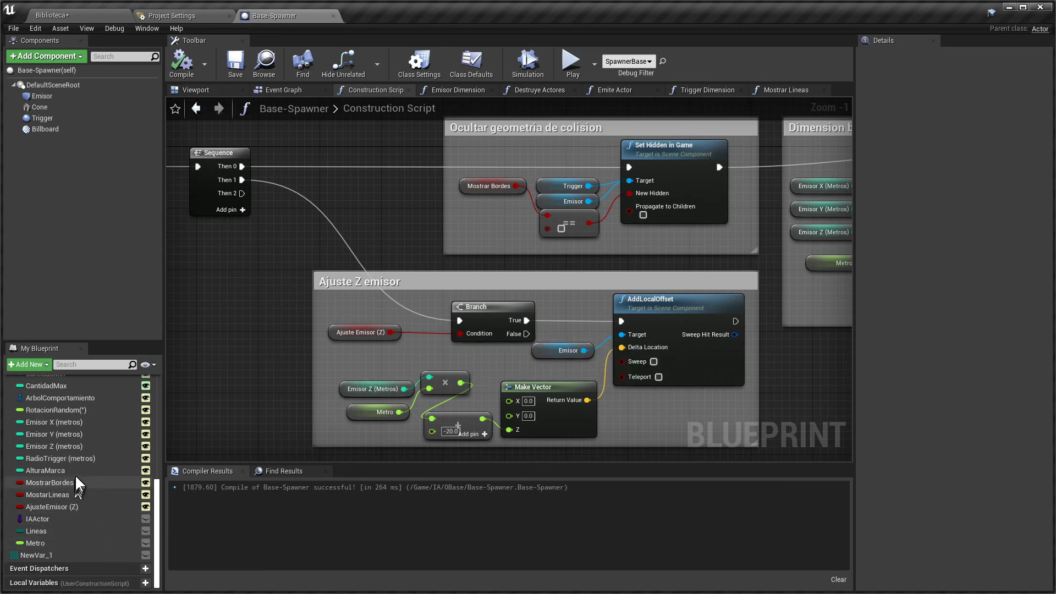
scroll(88, 475, "up", 1)
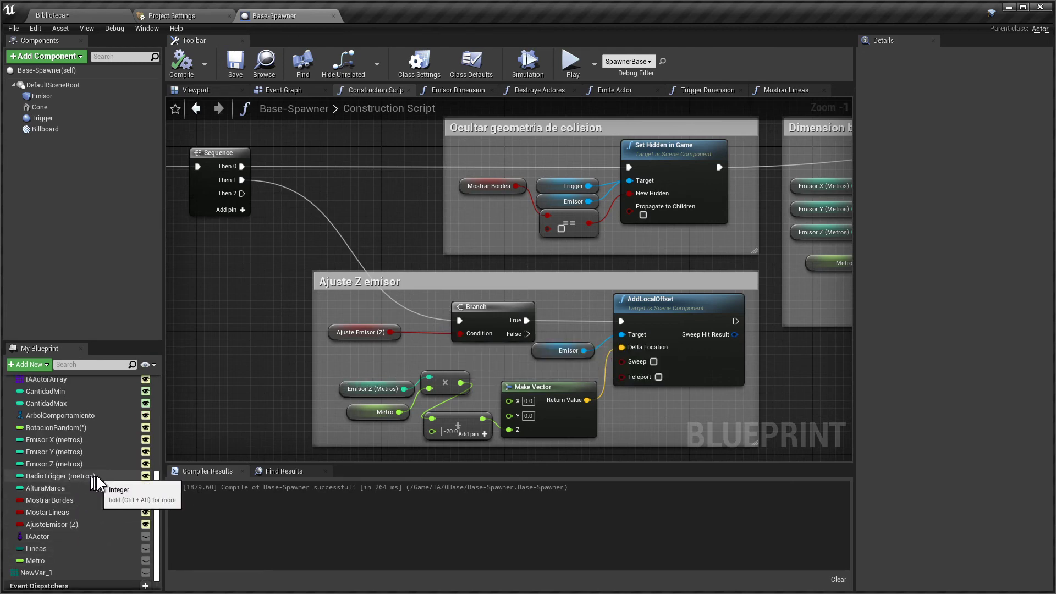
scroll(97, 442, "up", 3)
scroll(97, 441, "down", 4)
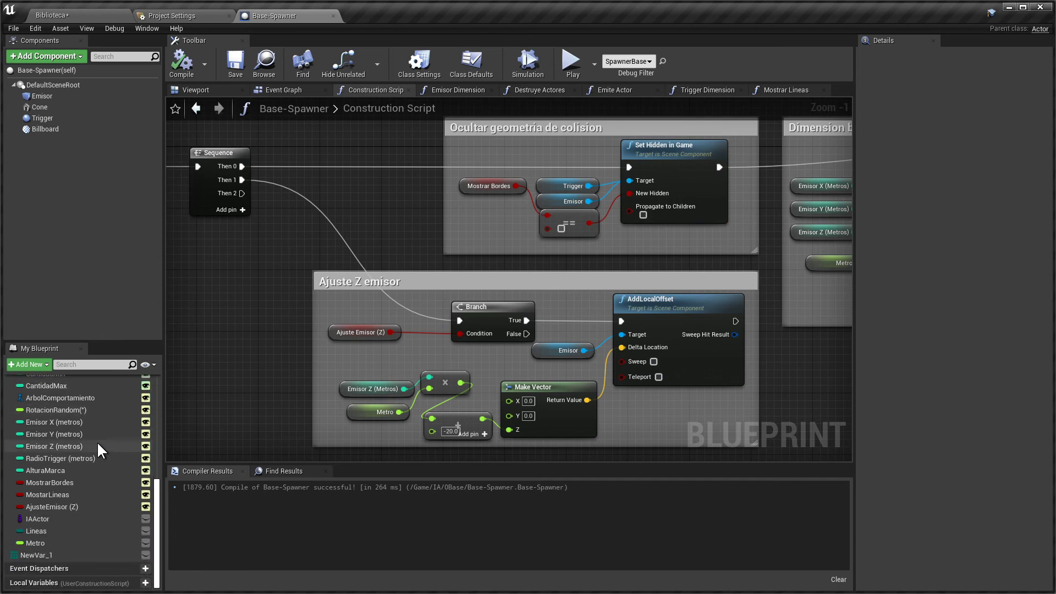
scroll(103, 552, "up", 2)
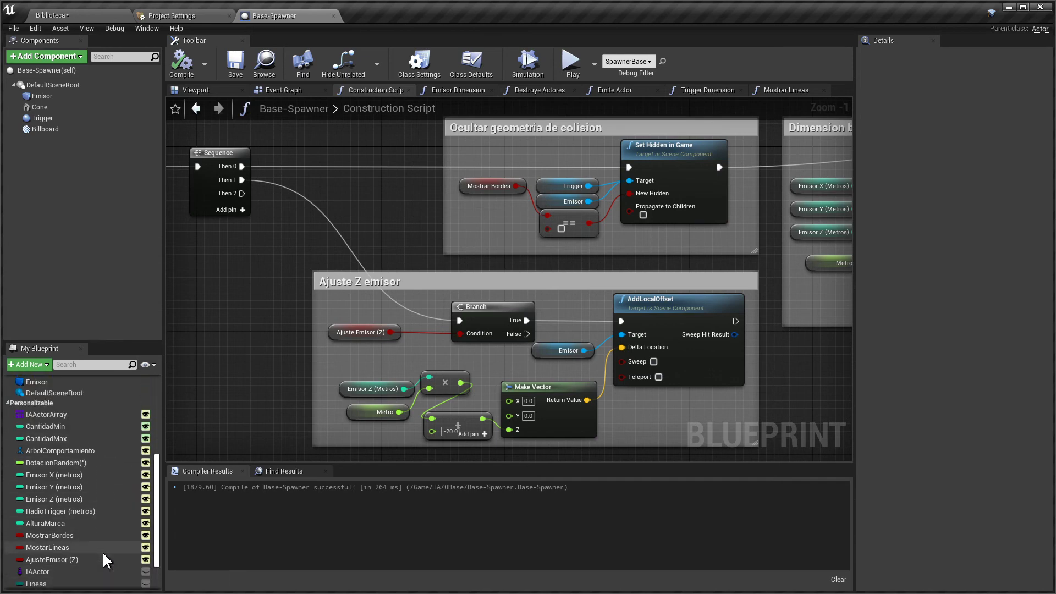
scroll(102, 551, "up", 1)
scroll(102, 551, "down", 3)
left_click(82, 553)
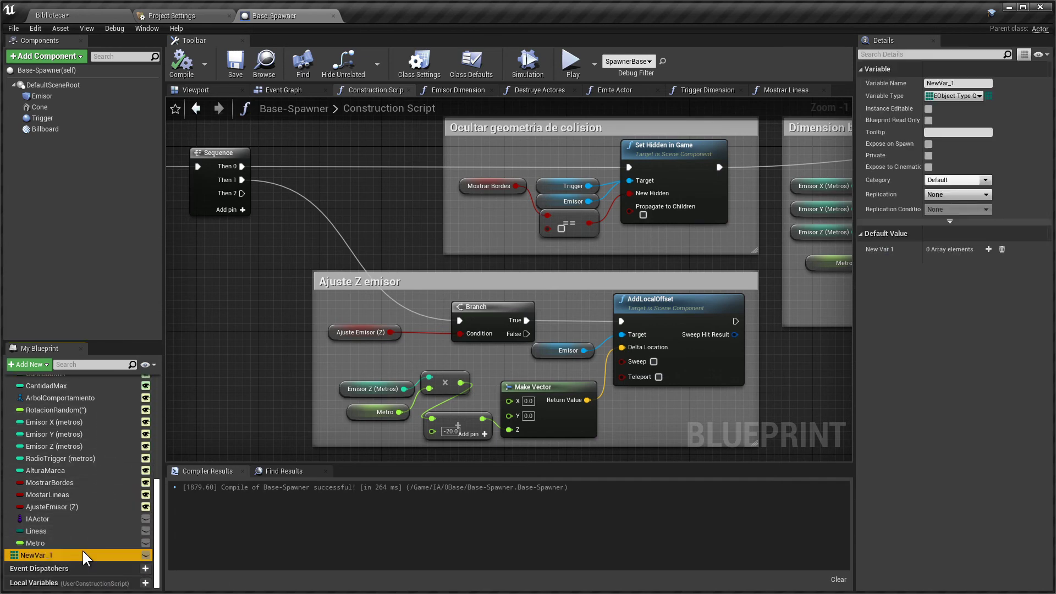
key("Delete")
left_click(186, 66)
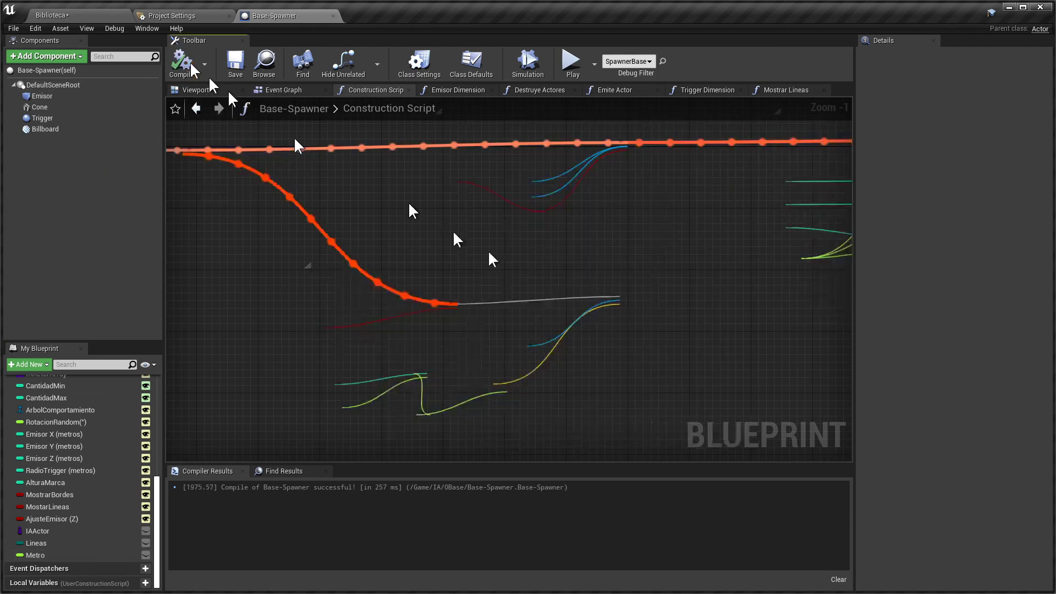
right_click_drag(582, 285, 553, 302)
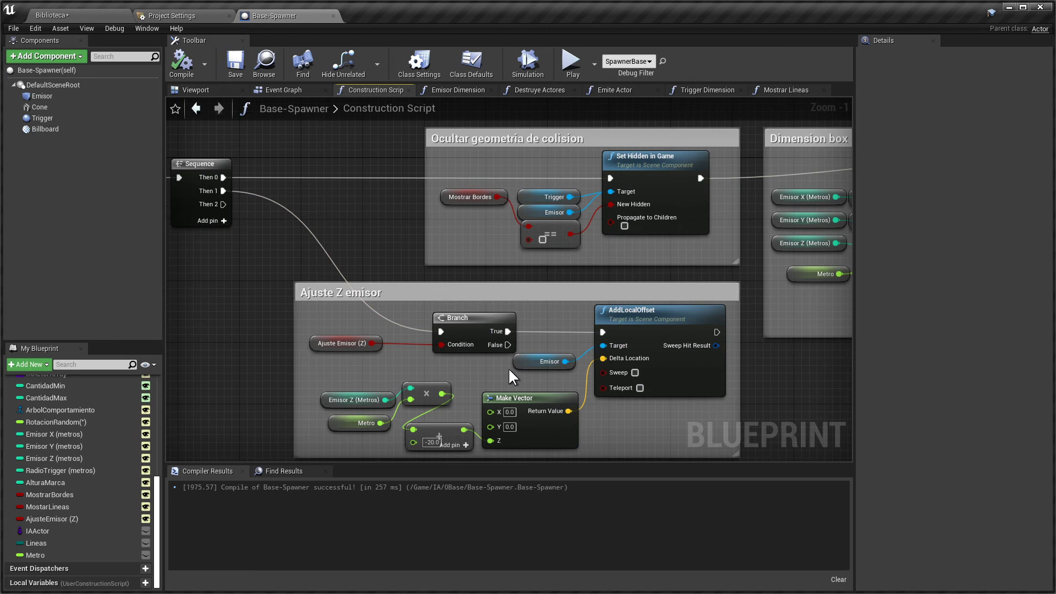
right_click_drag(509, 370, 452, 372)
right_click_drag(632, 383, 553, 387)
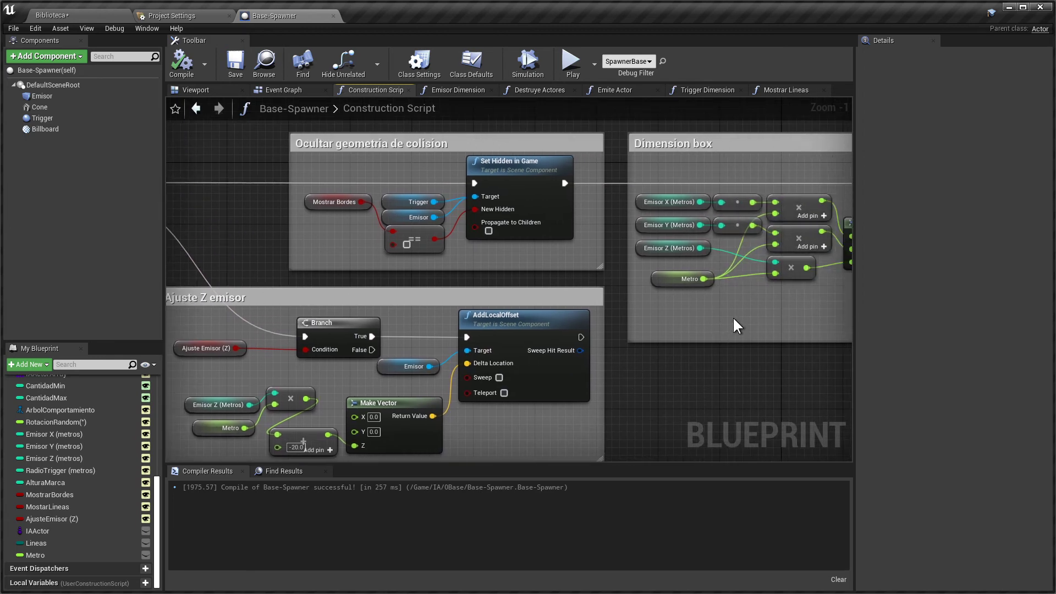
mouse_move(735, 317)
right_mouse_down()
mouse_move(668, 345)
mouse_move(791, 282)
right_mouse_up()
left_click(259, 398)
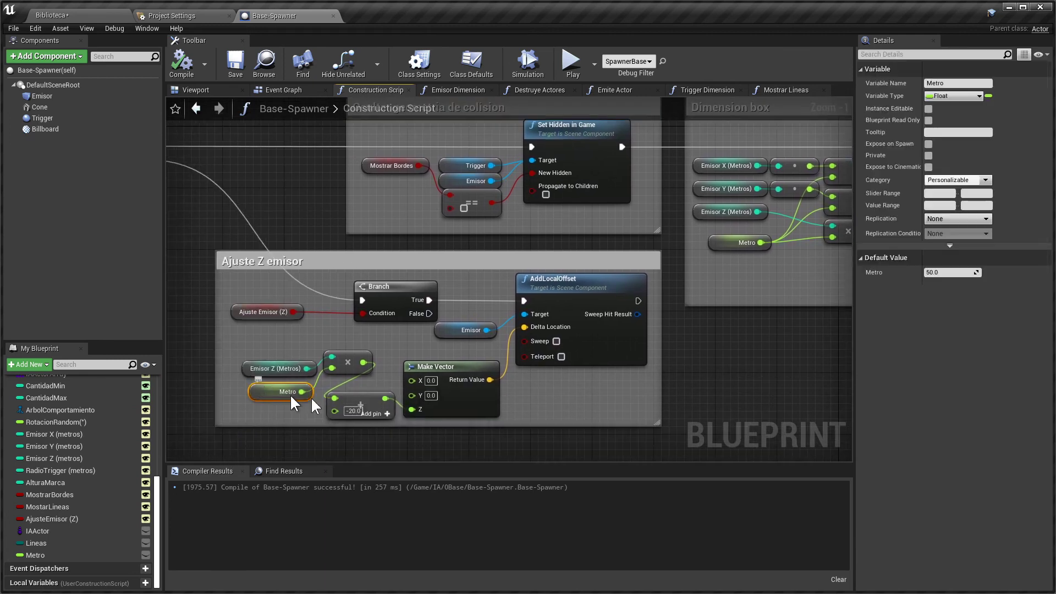
left_click(275, 369)
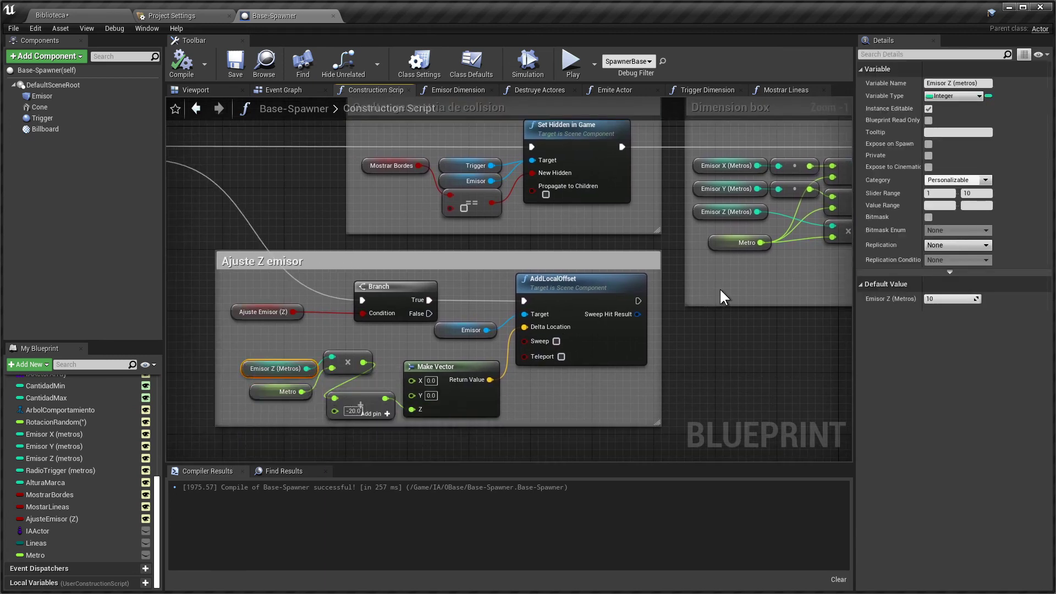
right_click_drag(721, 297, 484, 376)
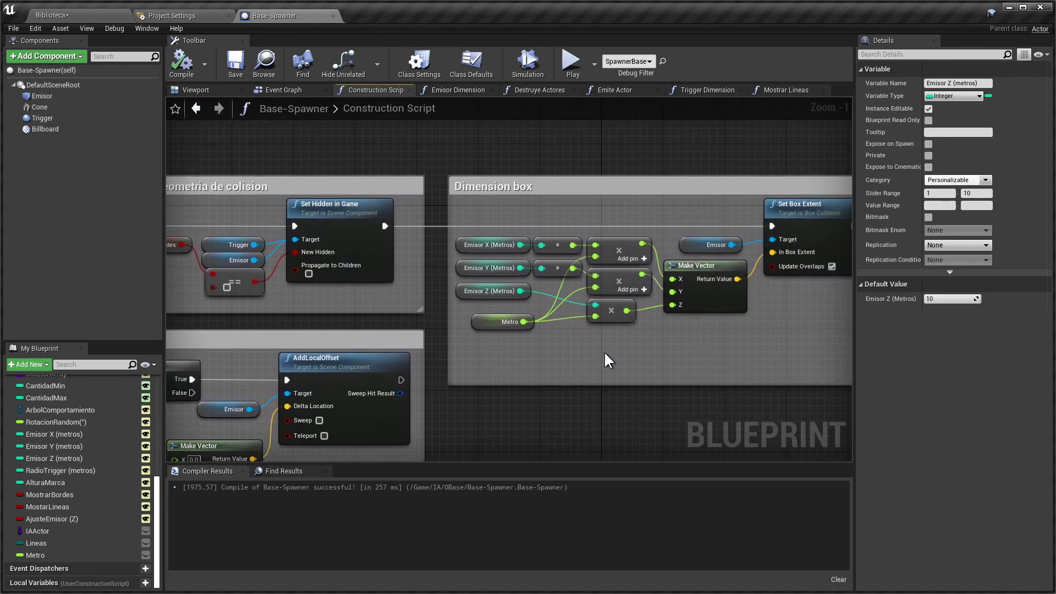
right_click_drag(607, 360, 803, 370)
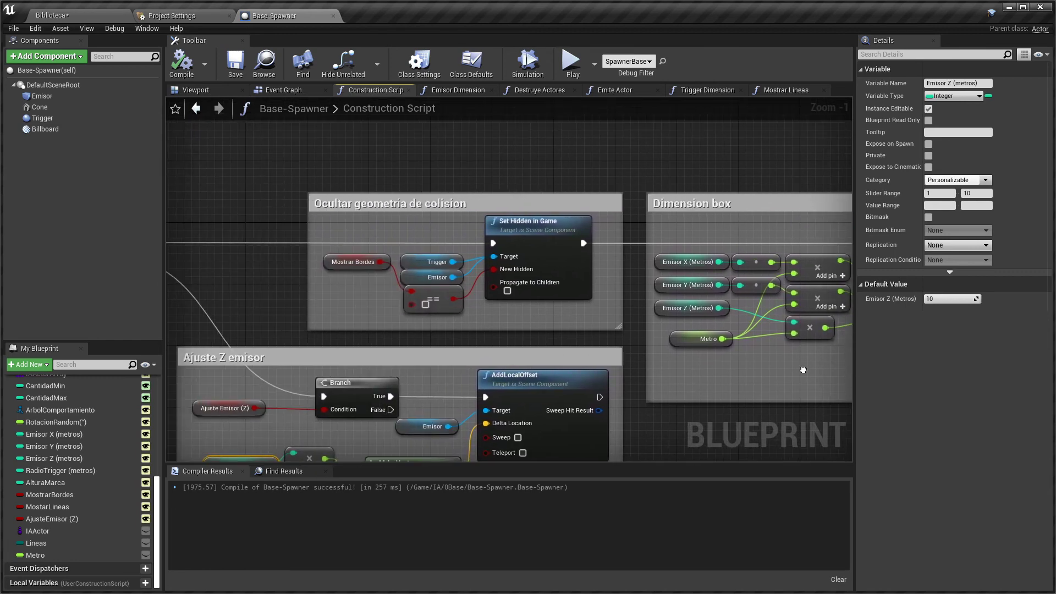
right_click_drag(489, 289, 580, 273)
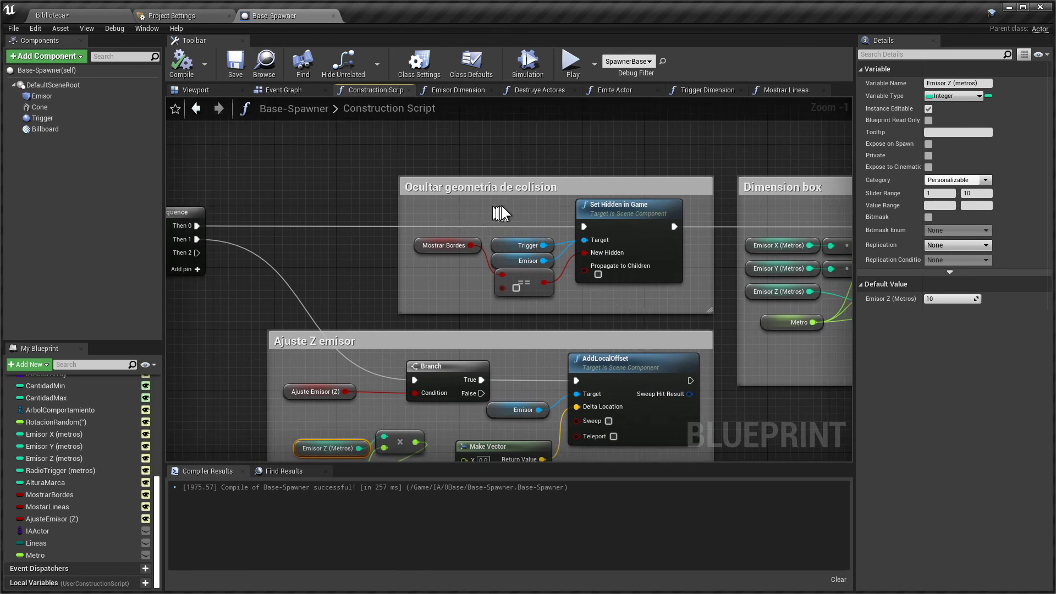
right_click_drag(500, 212, 411, 243)
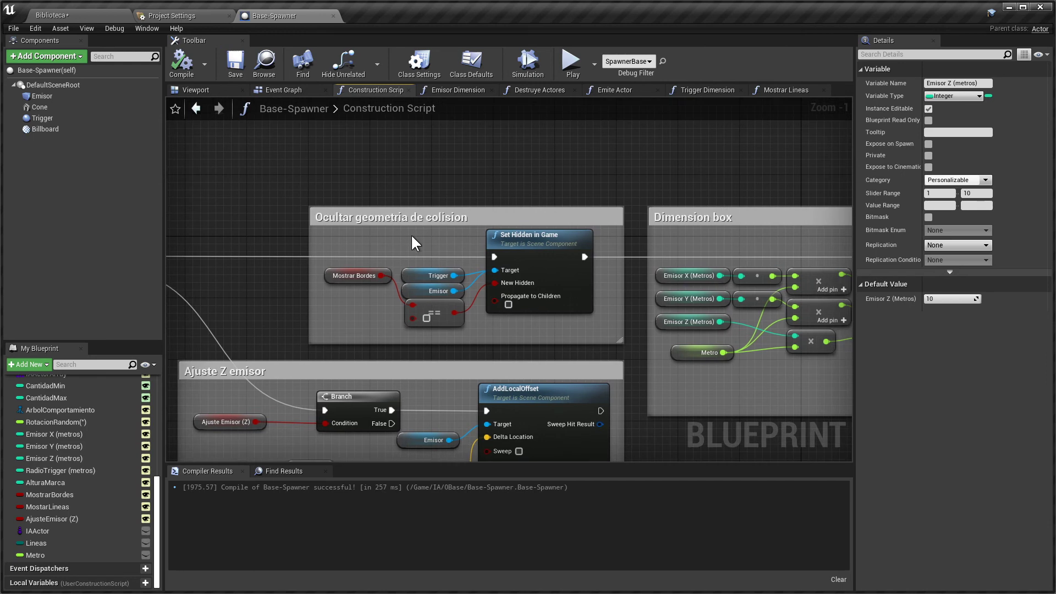
left_click(417, 274)
left_click(420, 291)
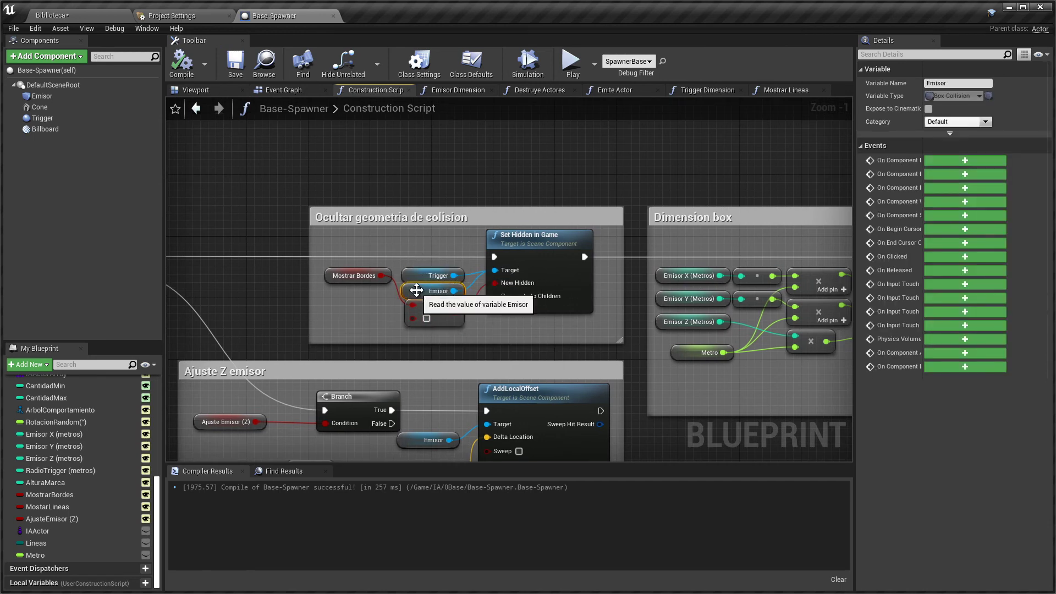
- Check the Emisor and Trigger components, then switch to the Biblioteca level
left_click(51, 95)
left_click(51, 117)
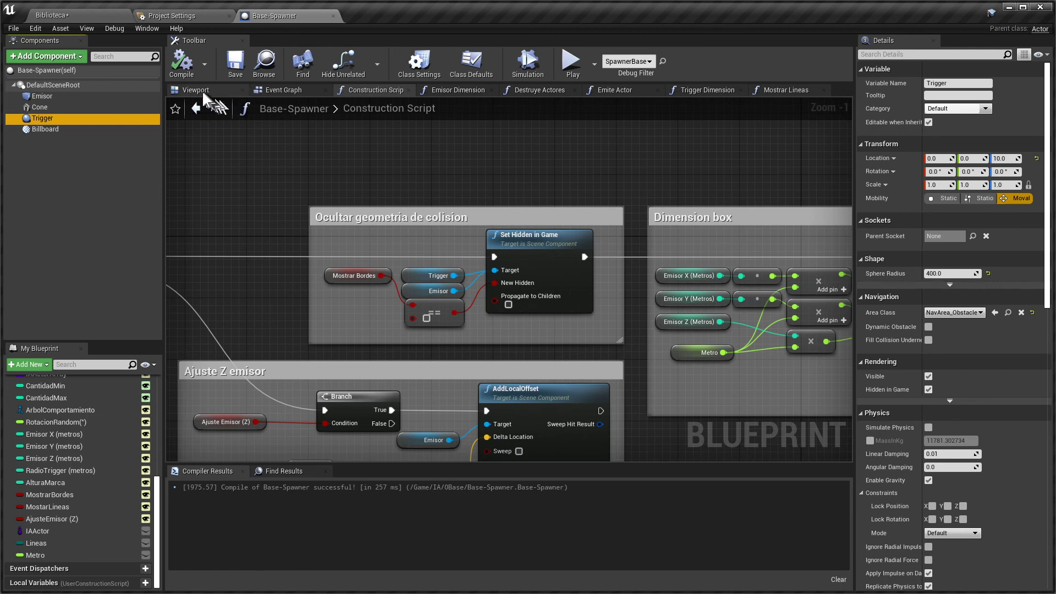
left_click(63, 12)
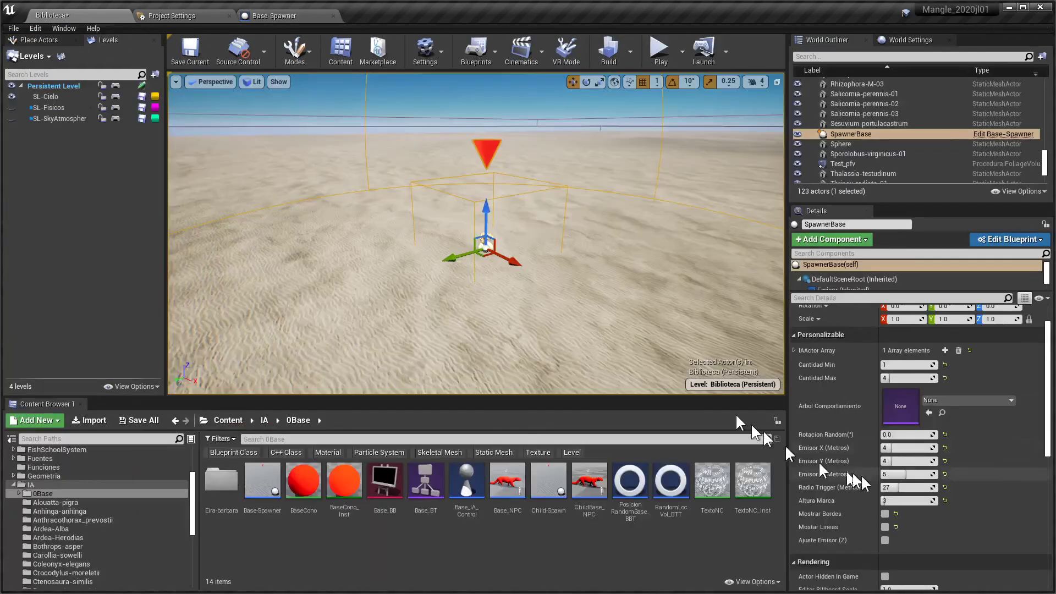
- Re-enable Mostrar Bordes and Mostar Lineas on SpawnerBase, then pan the blueprint to Dimension box
left_click(884, 514)
left_click(885, 527)
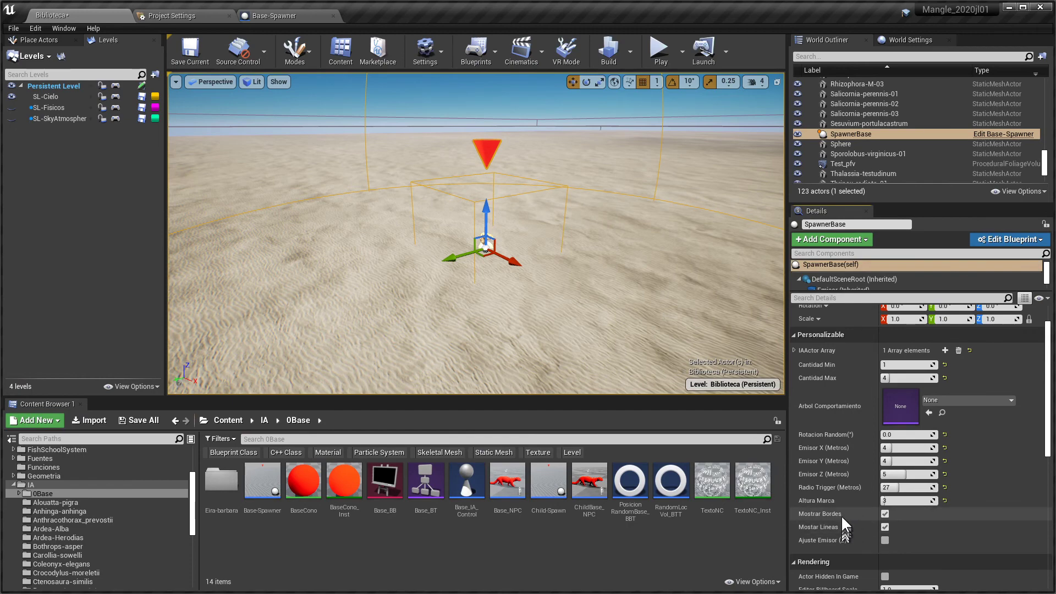
key("f")
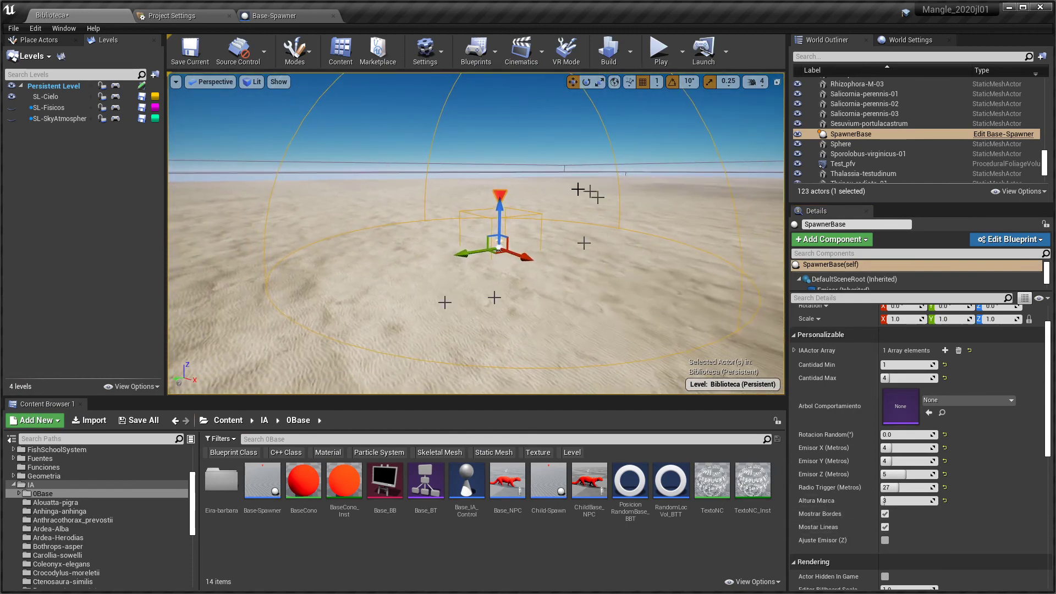
left_click(273, 16)
mouse_move(750, 385)
right_mouse_down()
mouse_move(447, 375)
mouse_move(418, 357)
right_mouse_up()
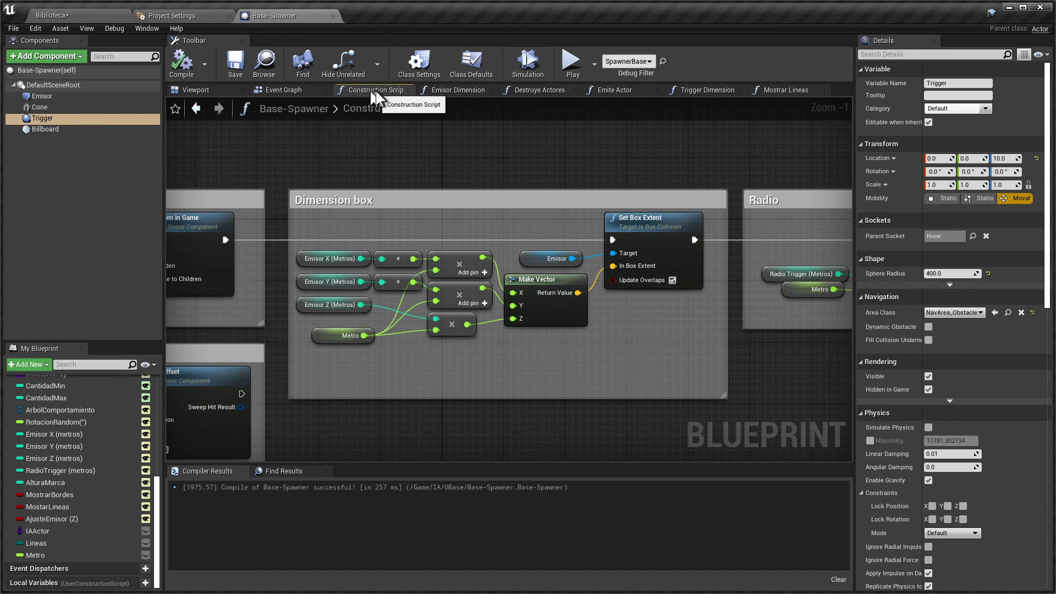
- Inspect the Emisor and Trigger components and pan the script to the Radio and Altura marca sections
left_click(83, 16)
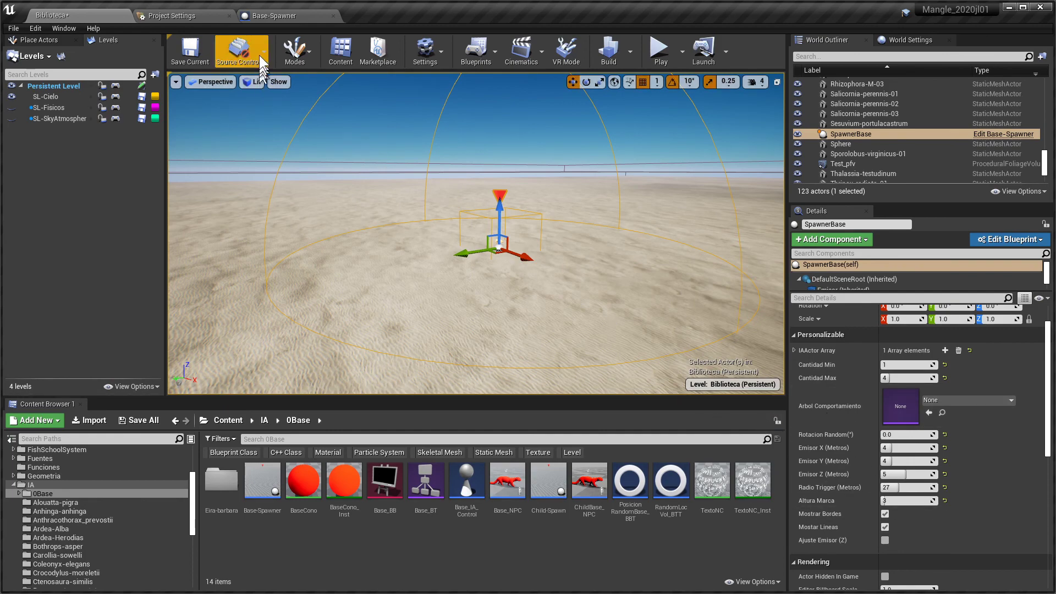
left_click(265, 15)
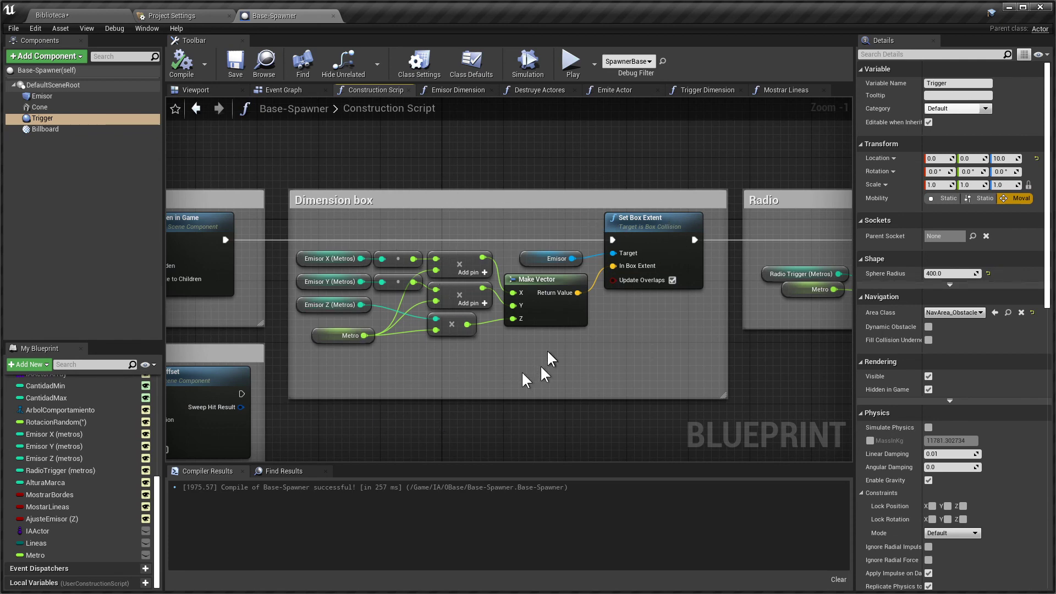
left_click(42, 96)
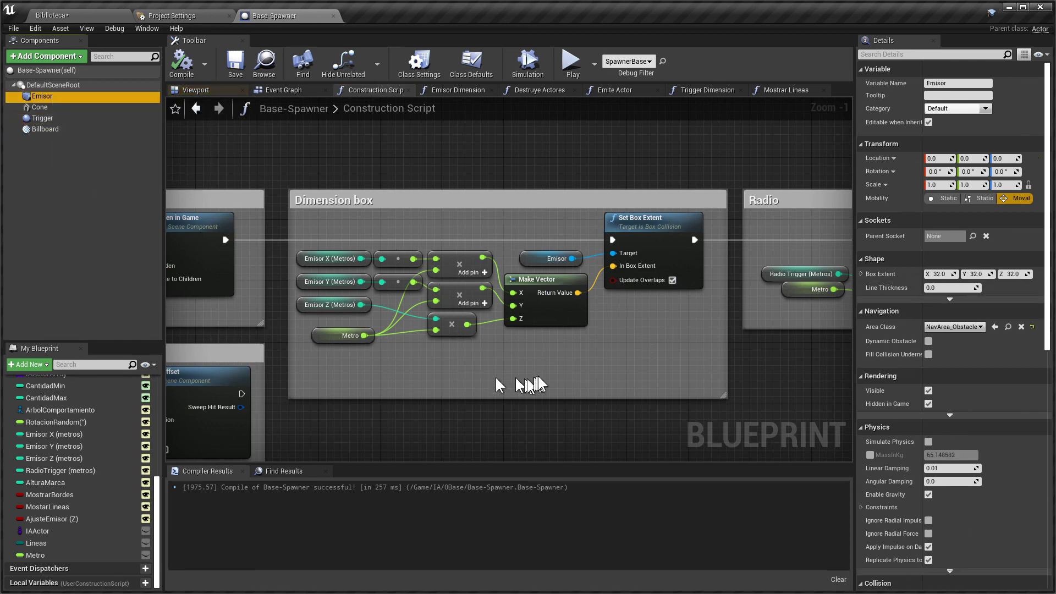
right_click_drag(613, 362, 457, 366)
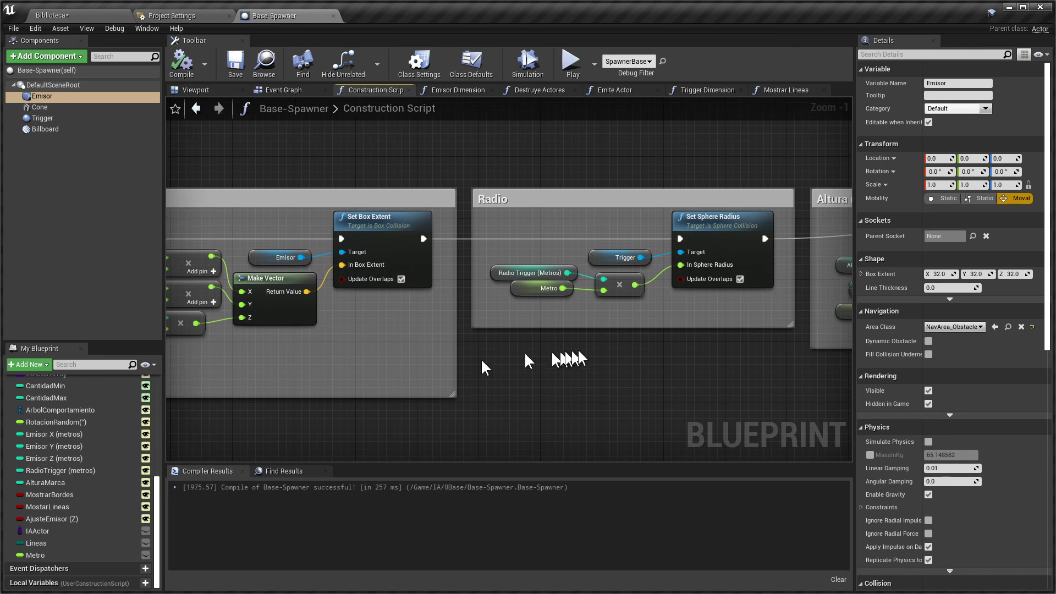
left_click(55, 119)
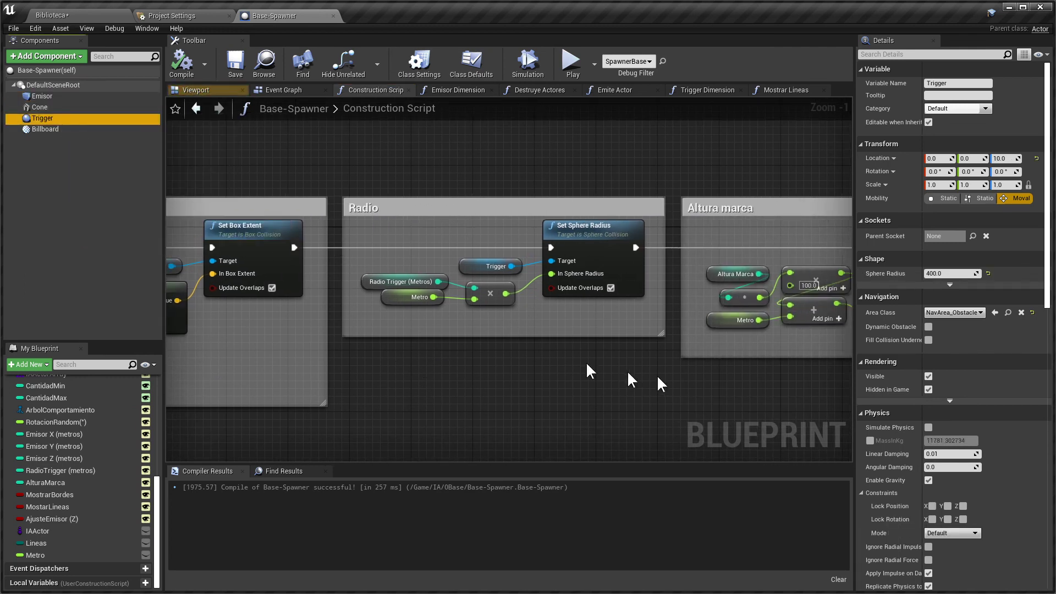
right_click_drag(693, 385, 401, 384)
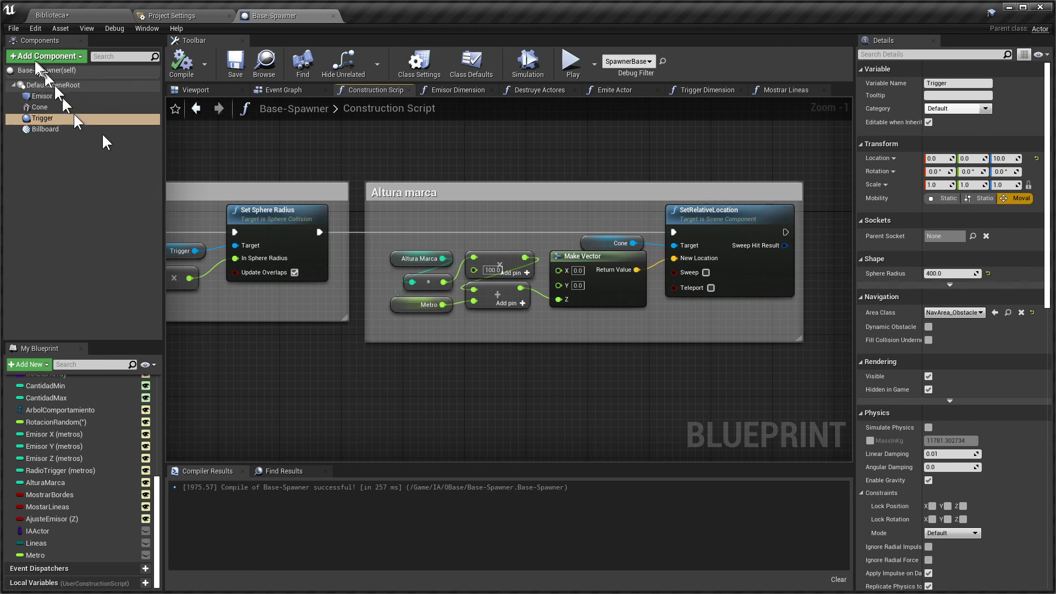
left_click(80, 17)
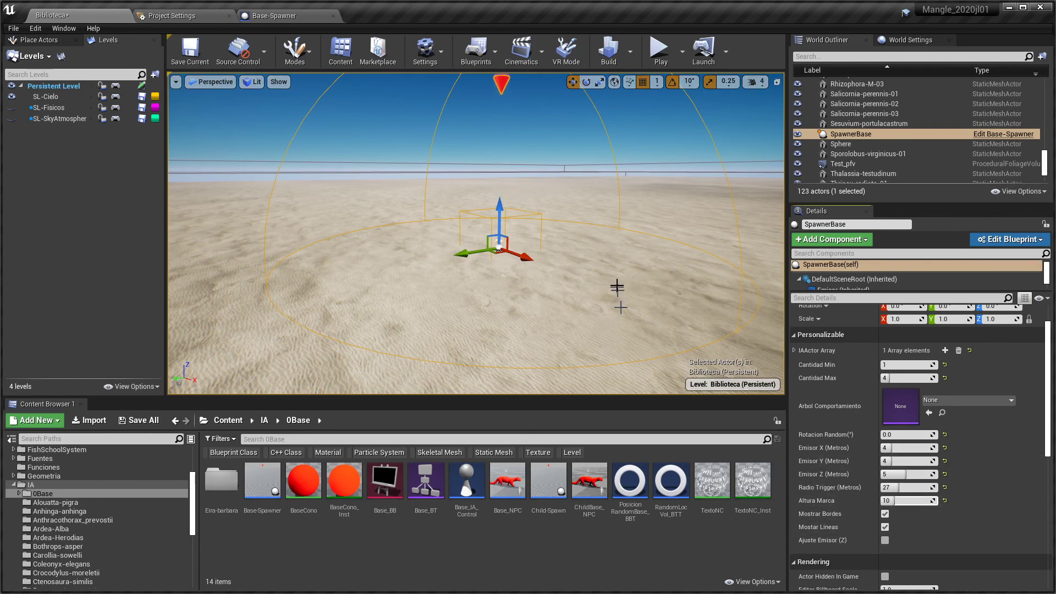
- Drag Altura Marca up to 12, then zoom out over the whole Base-Spawner construction script
left_click_drag(892, 501, 893, 502)
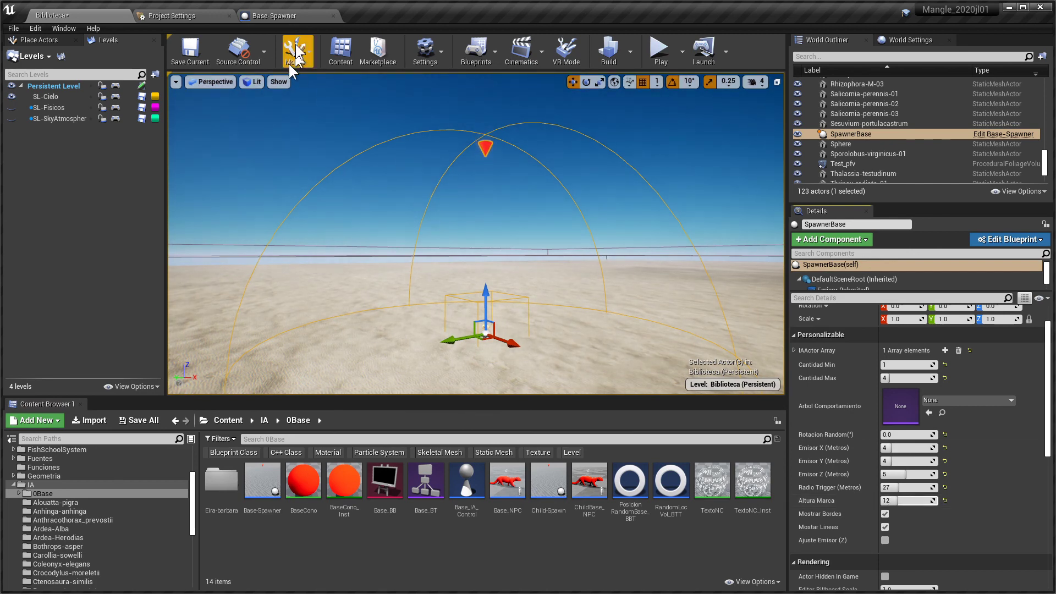
left_click(288, 15)
scroll(571, 378, "down", 2)
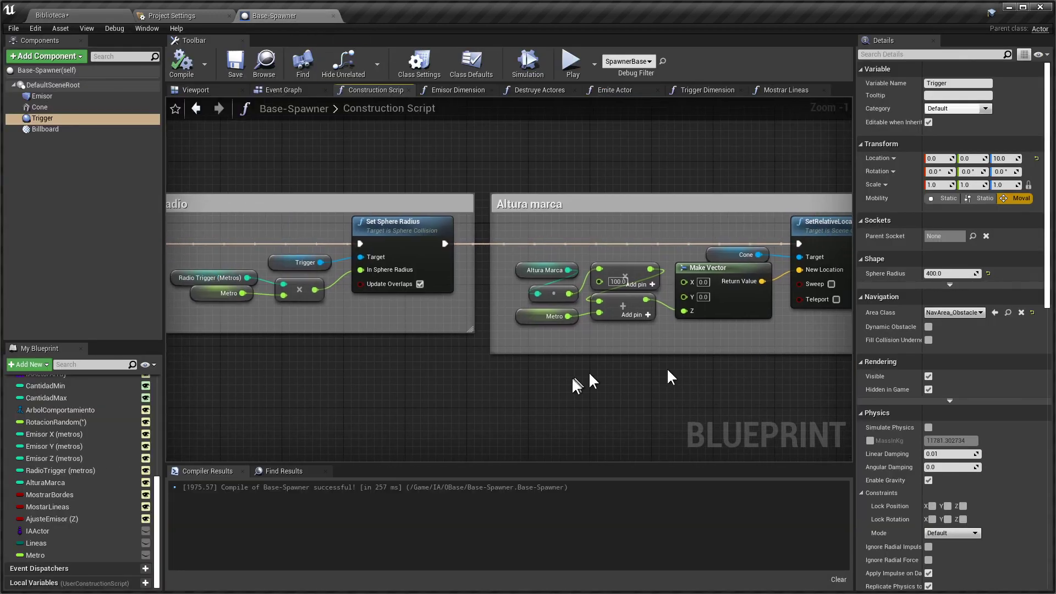
scroll(571, 378, "down", 2)
scroll(571, 378, "down", 2)
right_click_drag(571, 378, 636, 357)
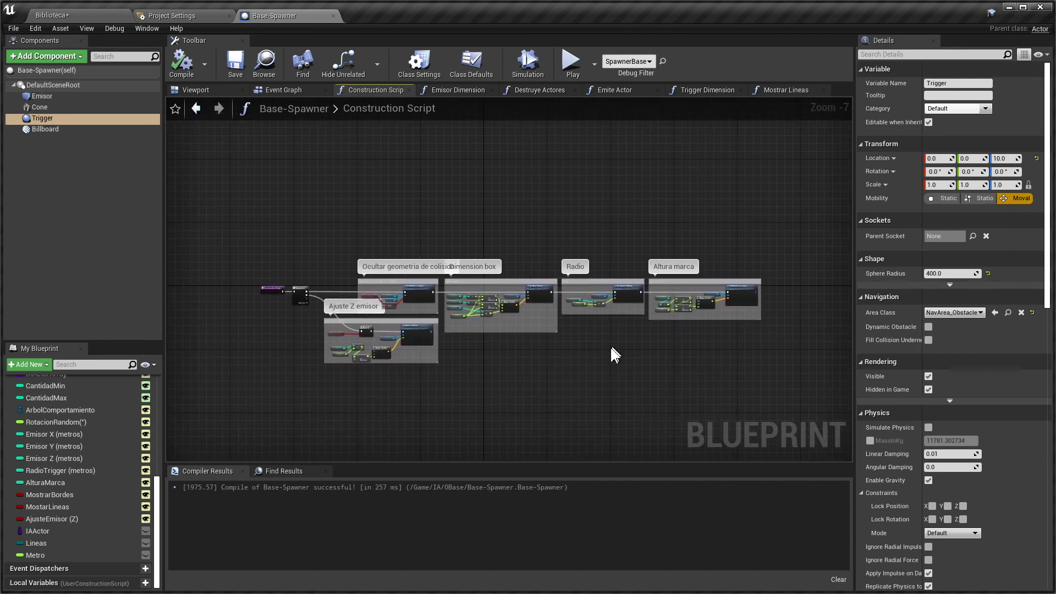
scroll(385, 352, "up", 2)
right_click_drag(563, 351, 563, 351)
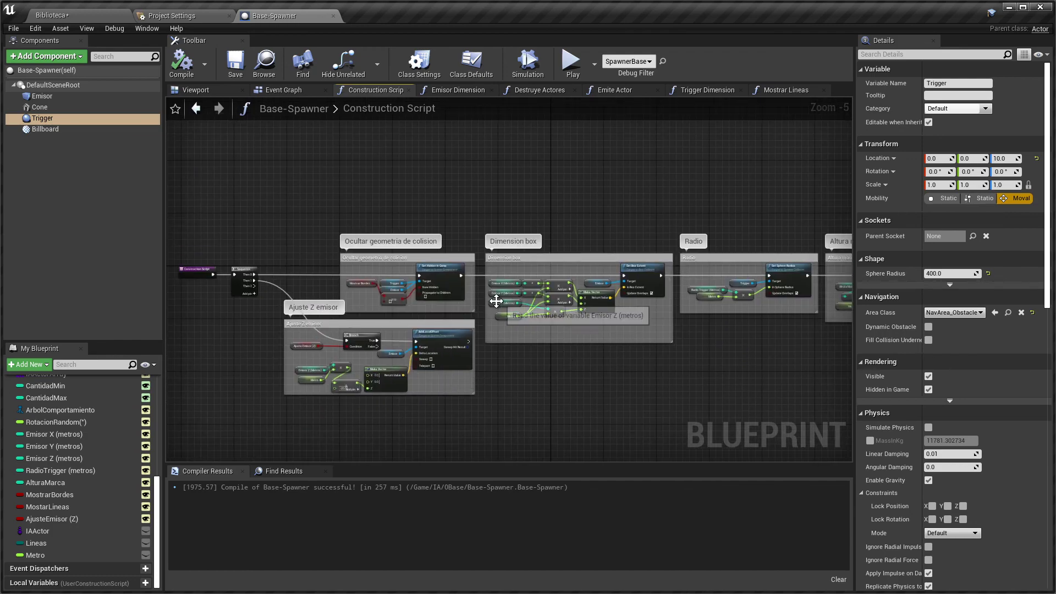
- On the Biblioteca level, play-test by flying into and back out of the dome to check animal spawning
left_click(54, 15)
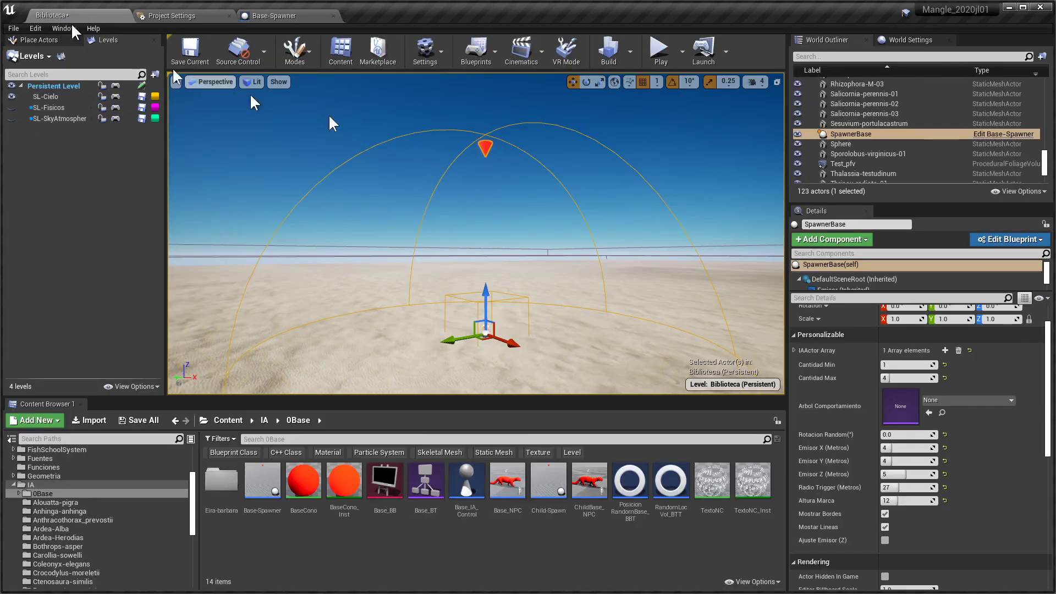
left_click(658, 55)
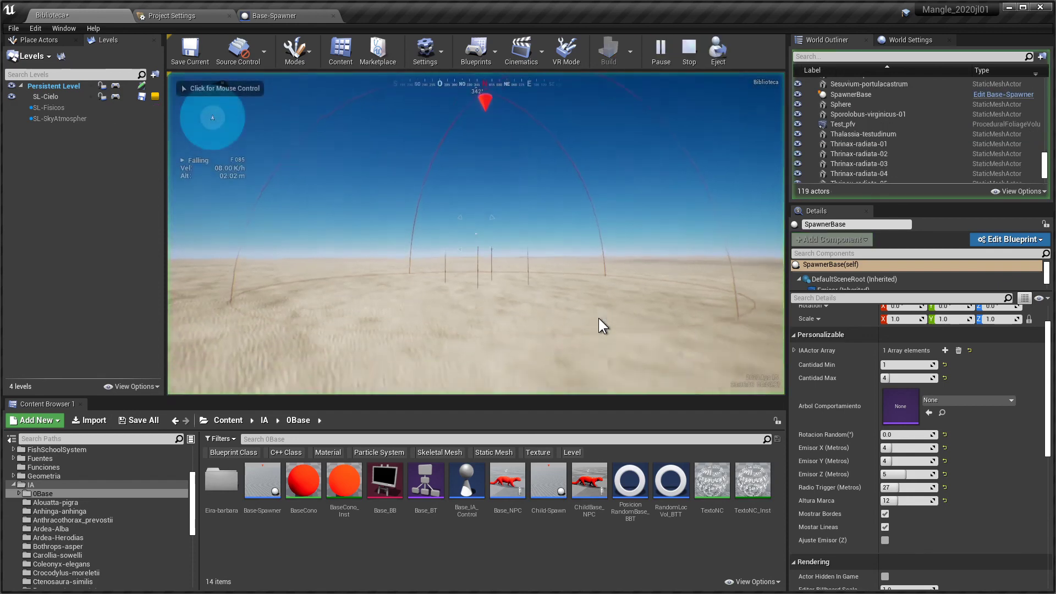
key("space")
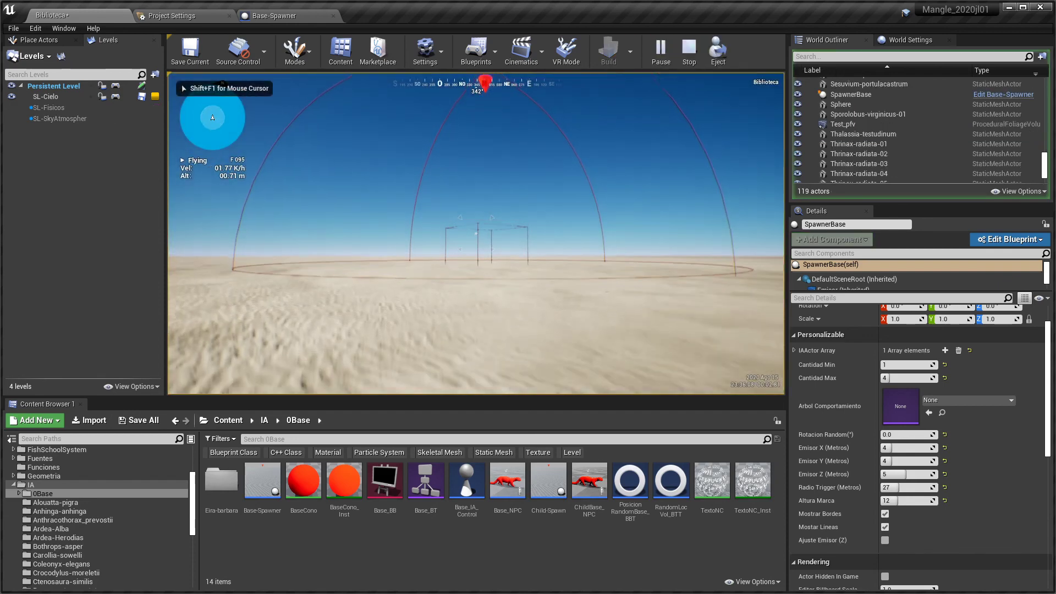
key("w")
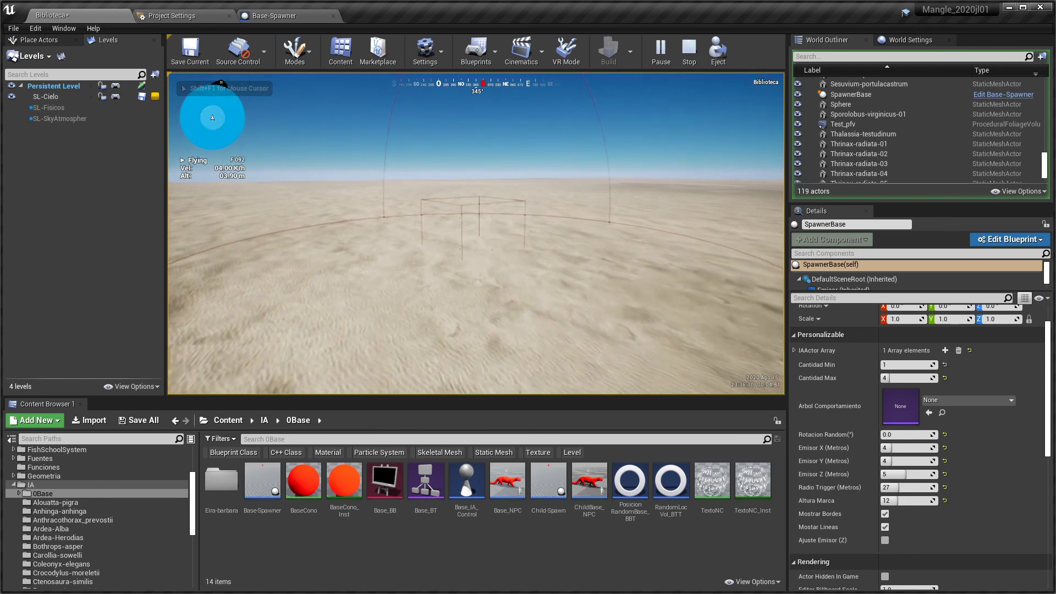
key("s")
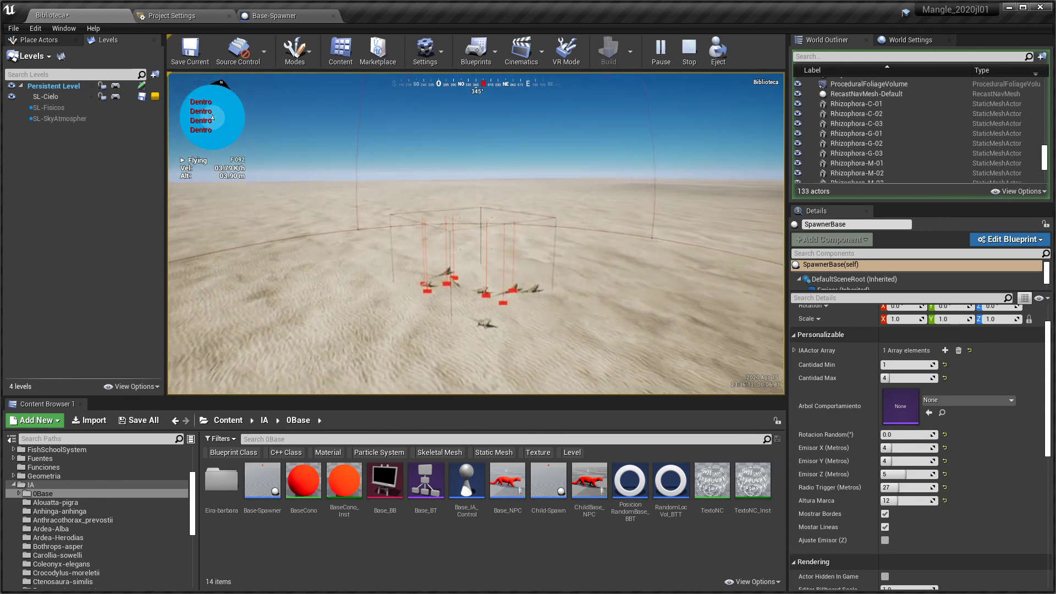
key("Escape")
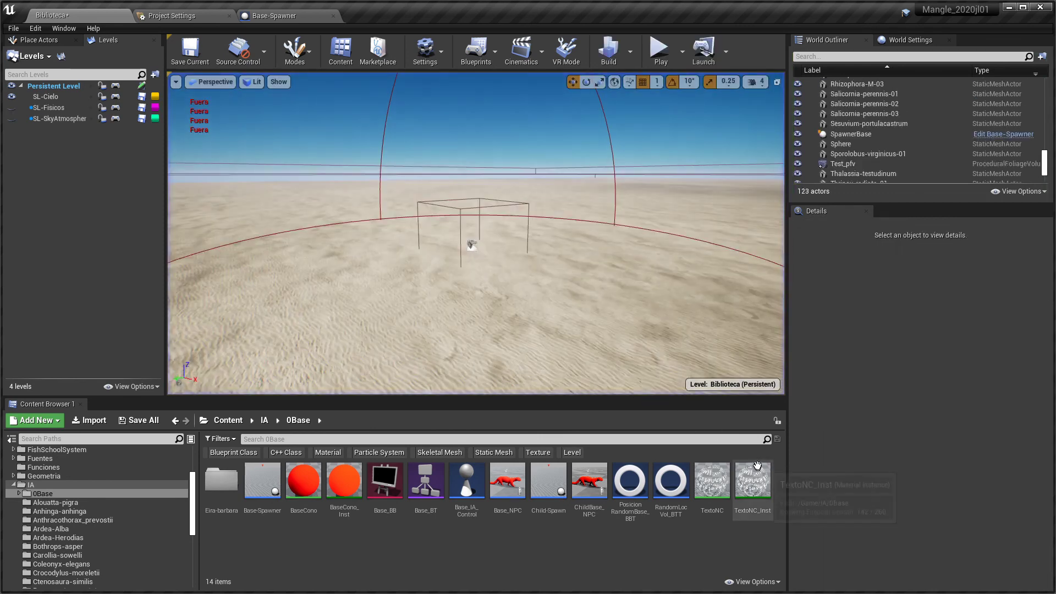
left_click(467, 241)
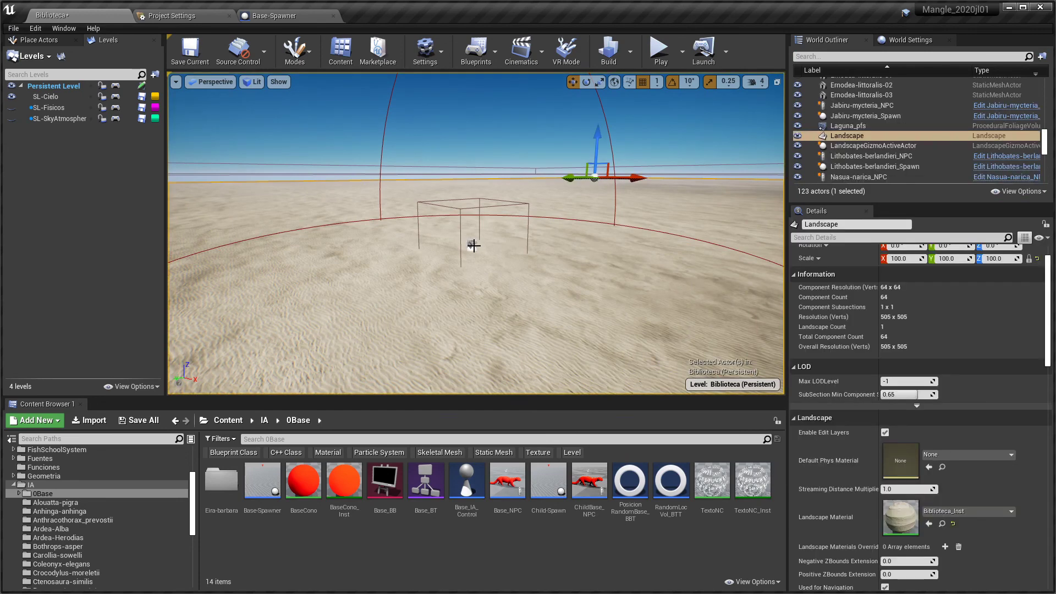
- Select SpawnerBase, then run another play test and fly down to view the animals over the sand
left_click(474, 246)
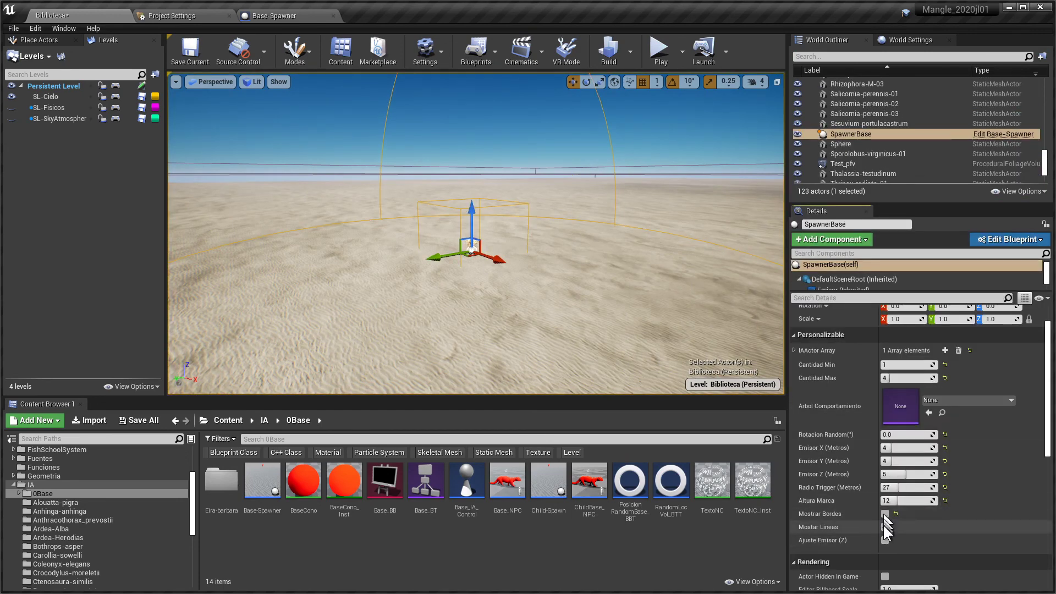
left_click(657, 49)
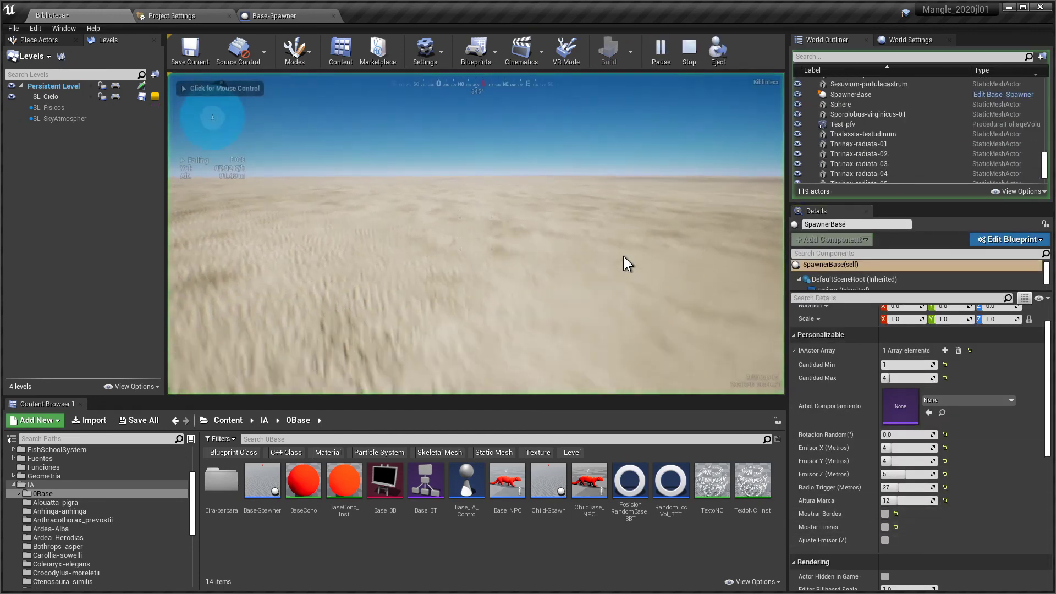
left_click(623, 256)
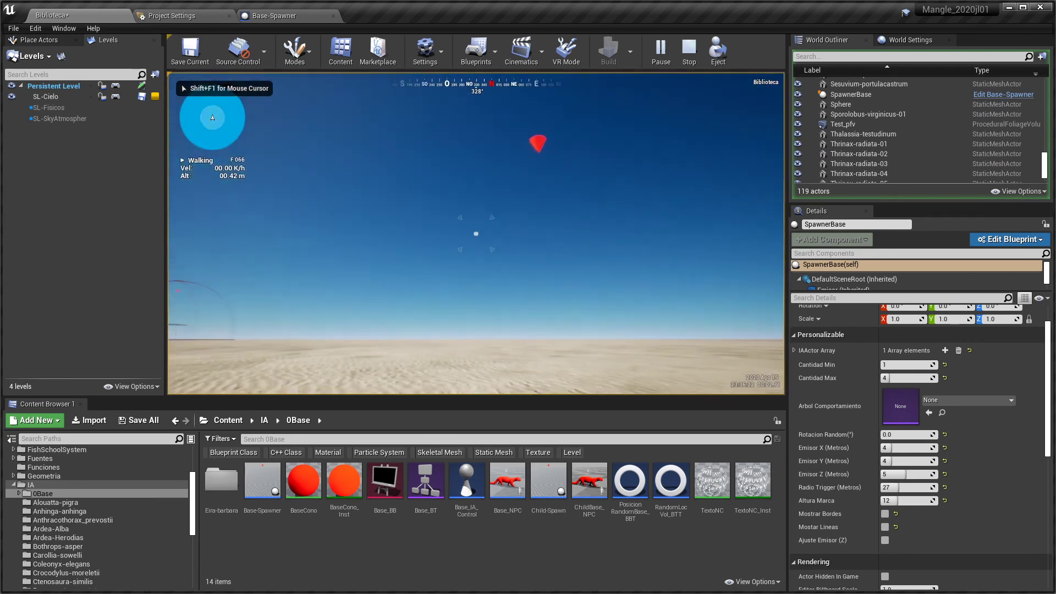
key("f")
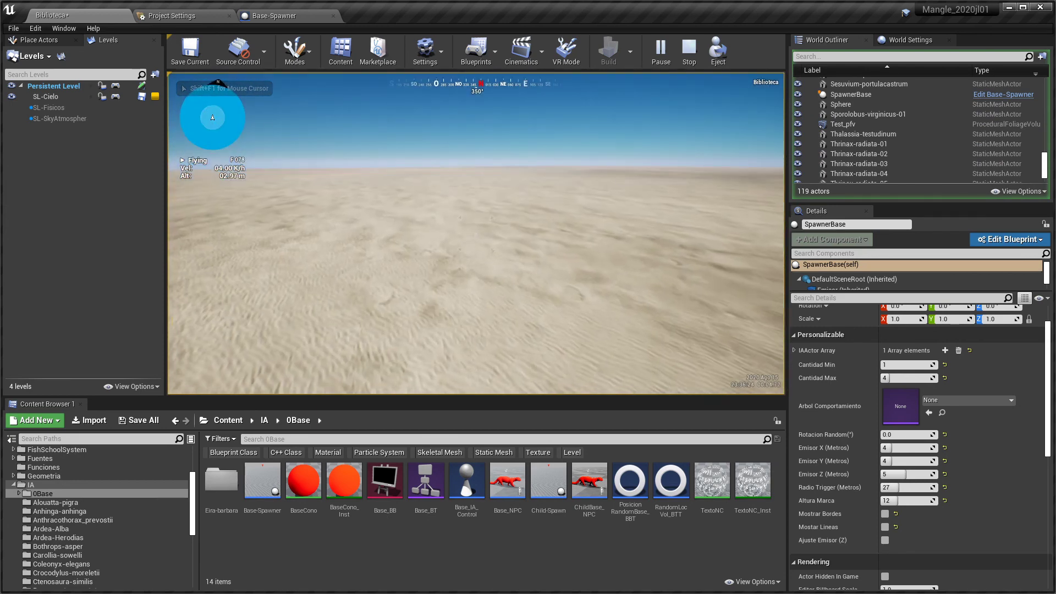